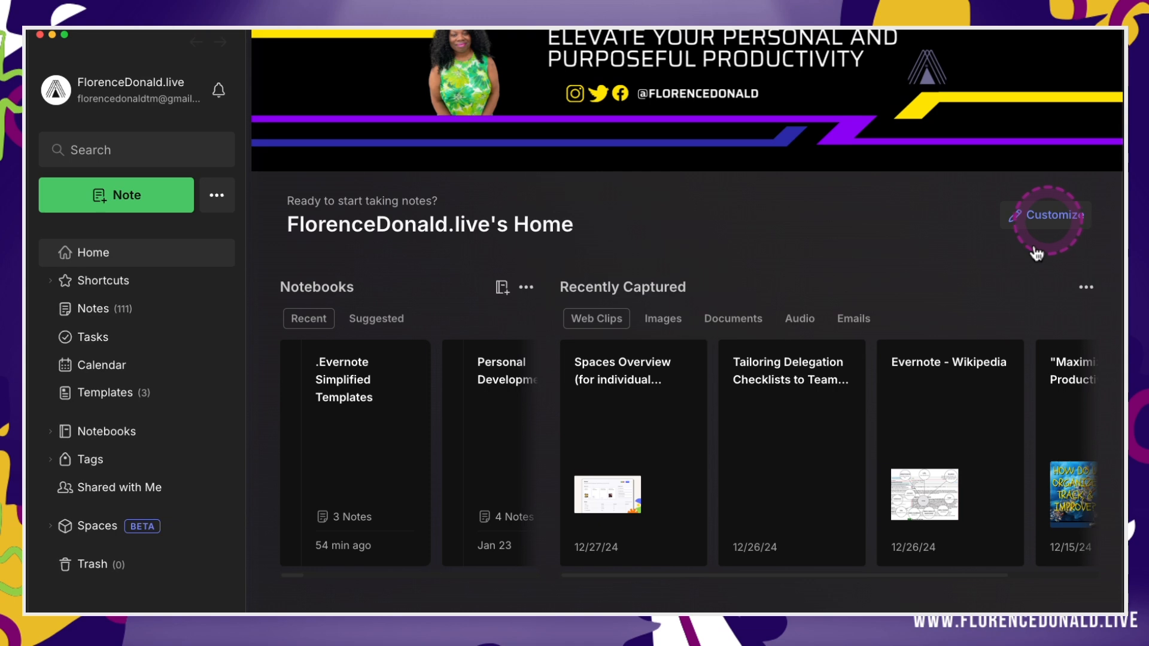
- Open the Home page's customization mode
scroll(1030, 251, "down", 3)
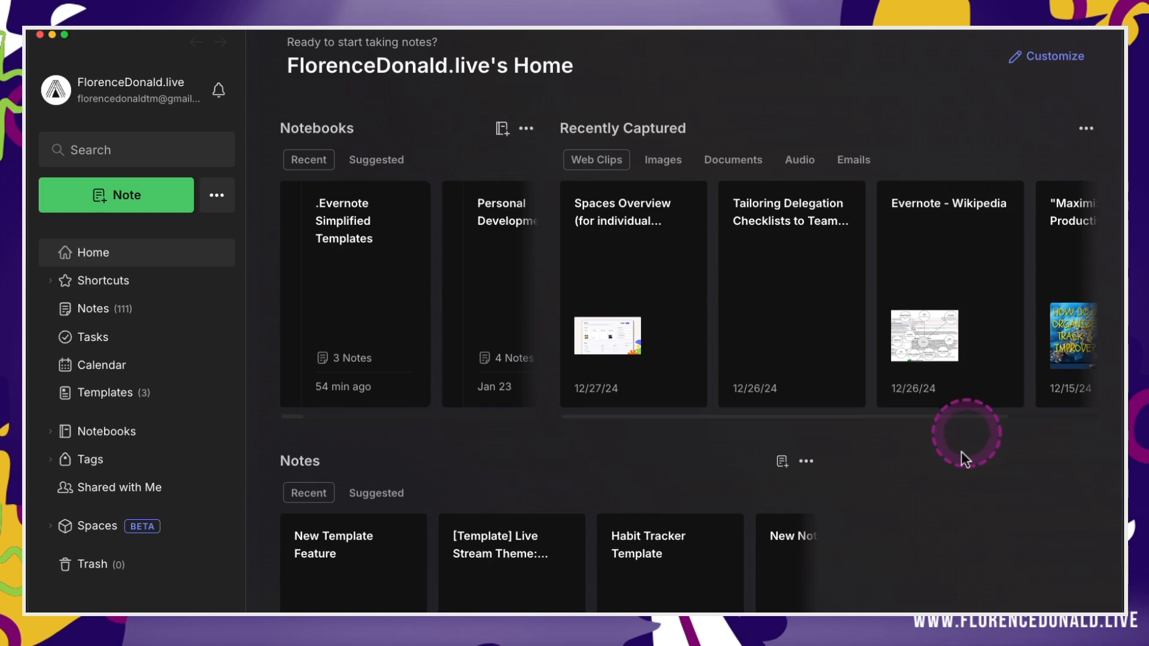
scroll(961, 451, "up", 5)
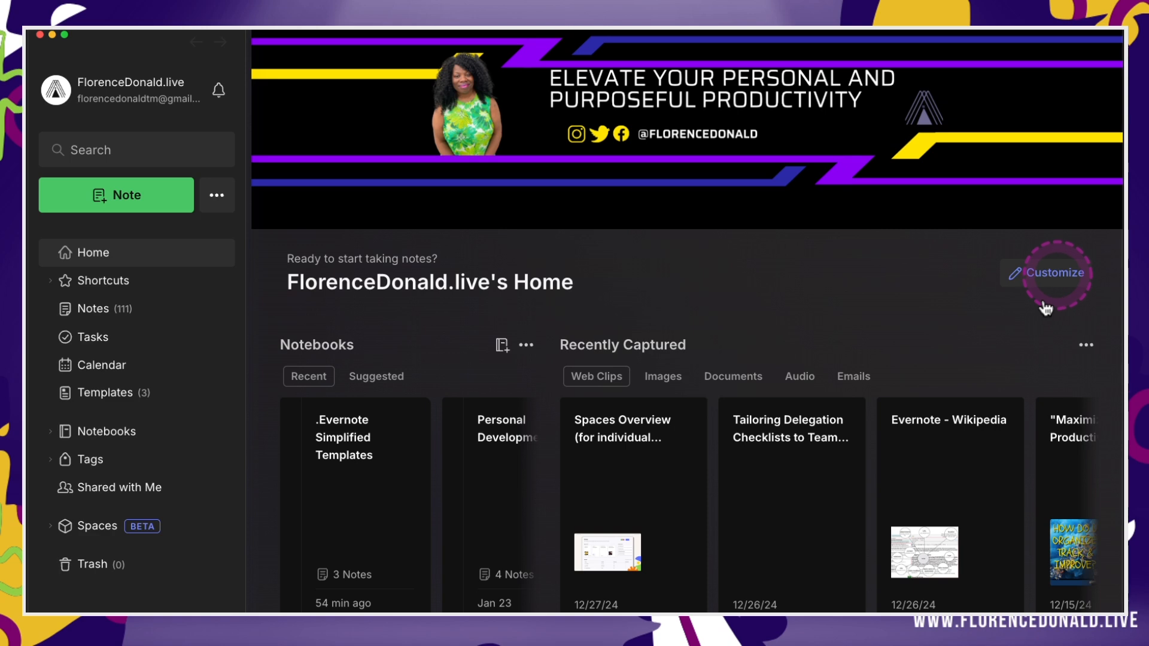
left_click(1052, 274)
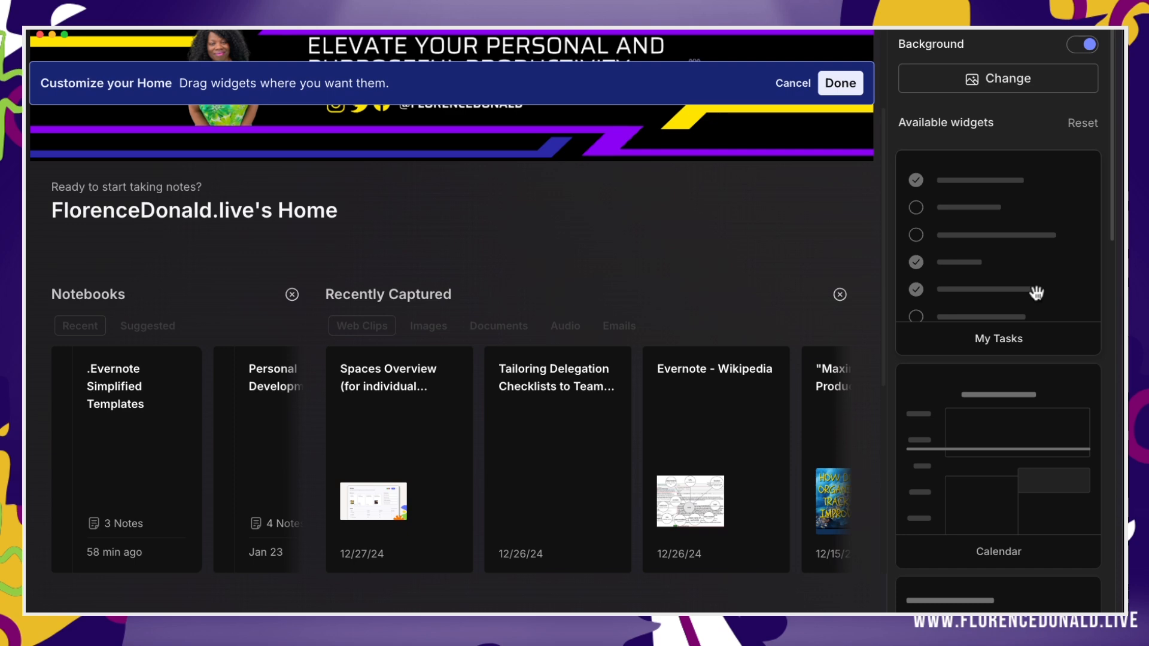
- Switch the Home background image off and back on
left_click(1077, 74)
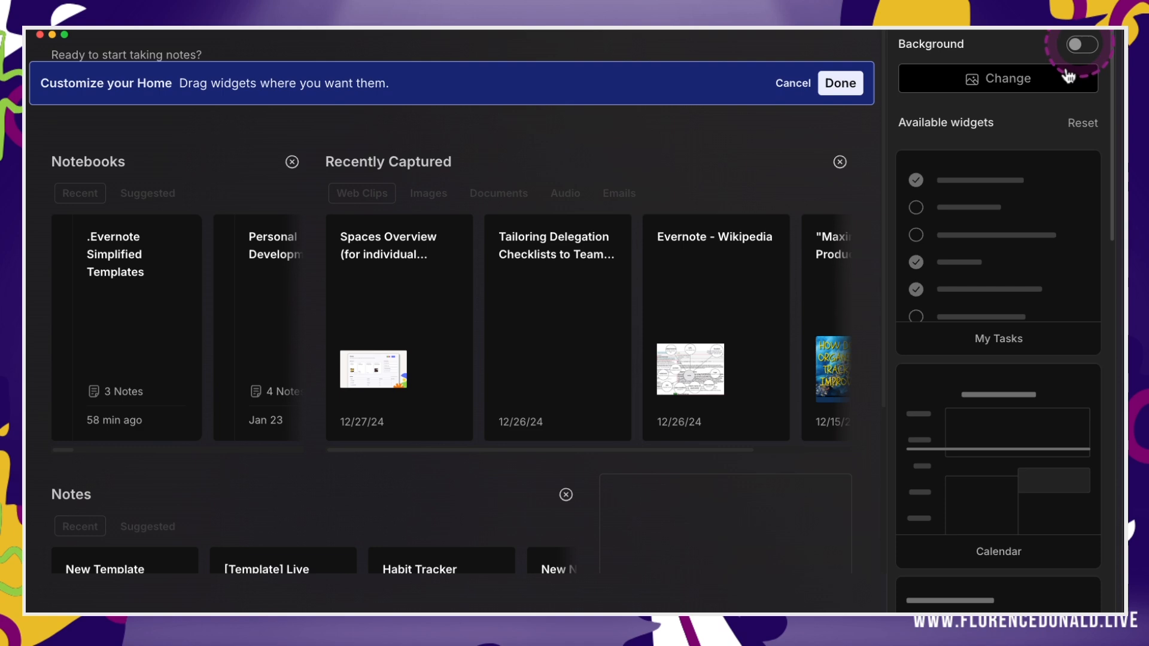
left_click(1079, 45)
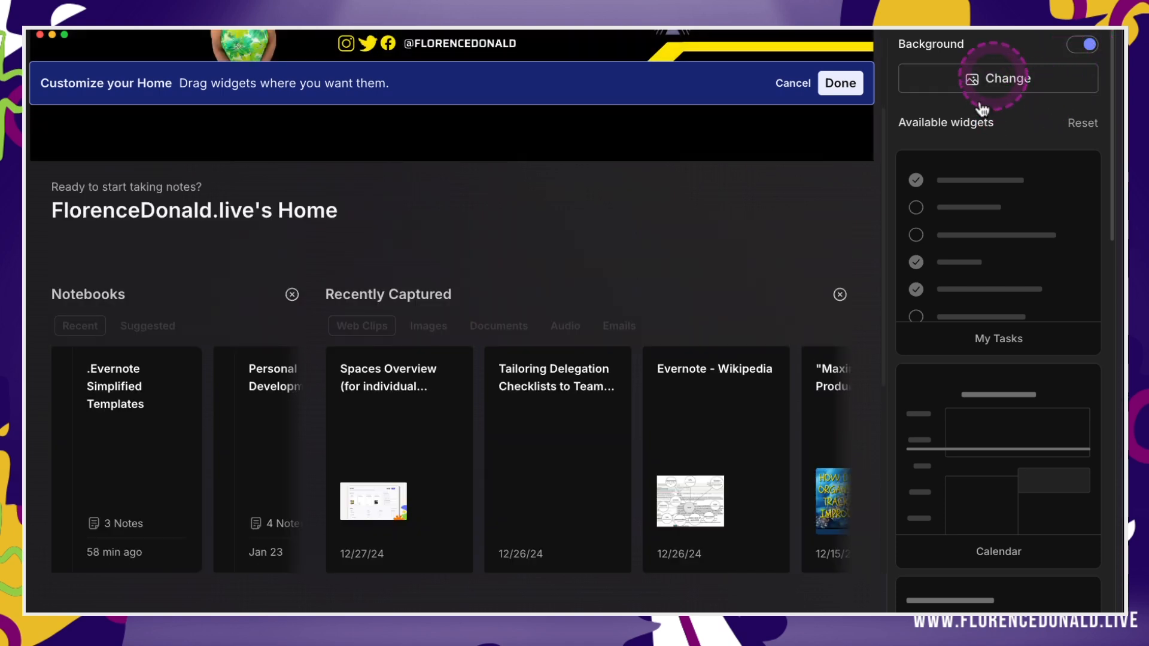
- Look through the Brand and Originals background choices and the own-image option, leaving the dialog without selecting anything
left_click(985, 95)
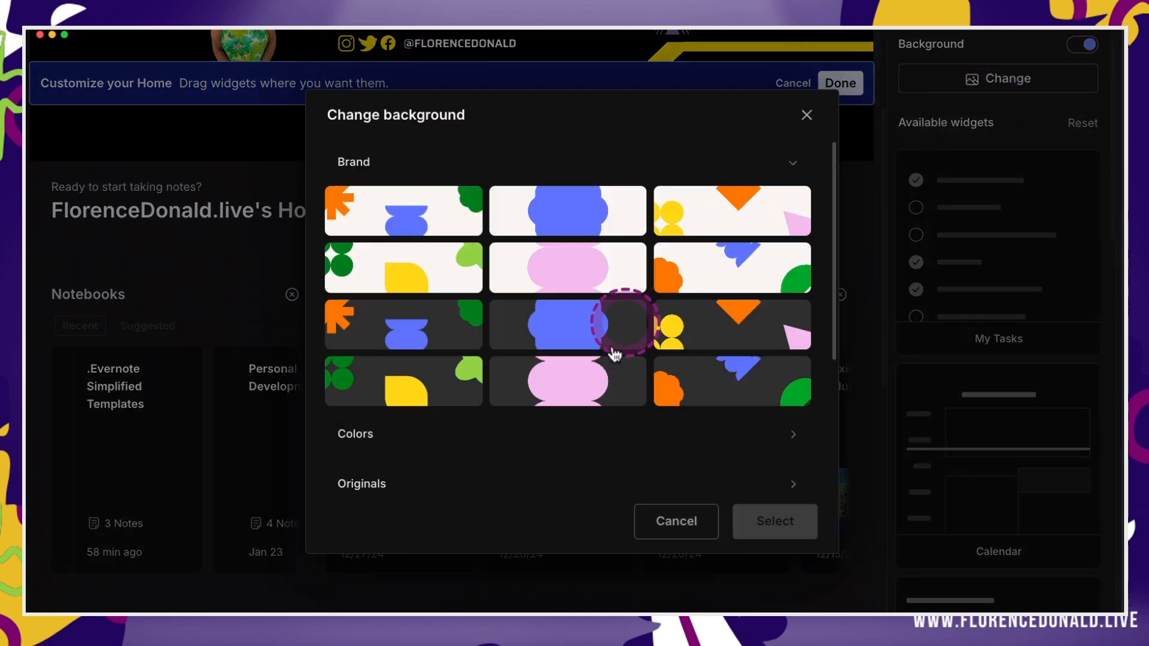
scroll(615, 352, "down", 2)
scroll(614, 352, "down", 2)
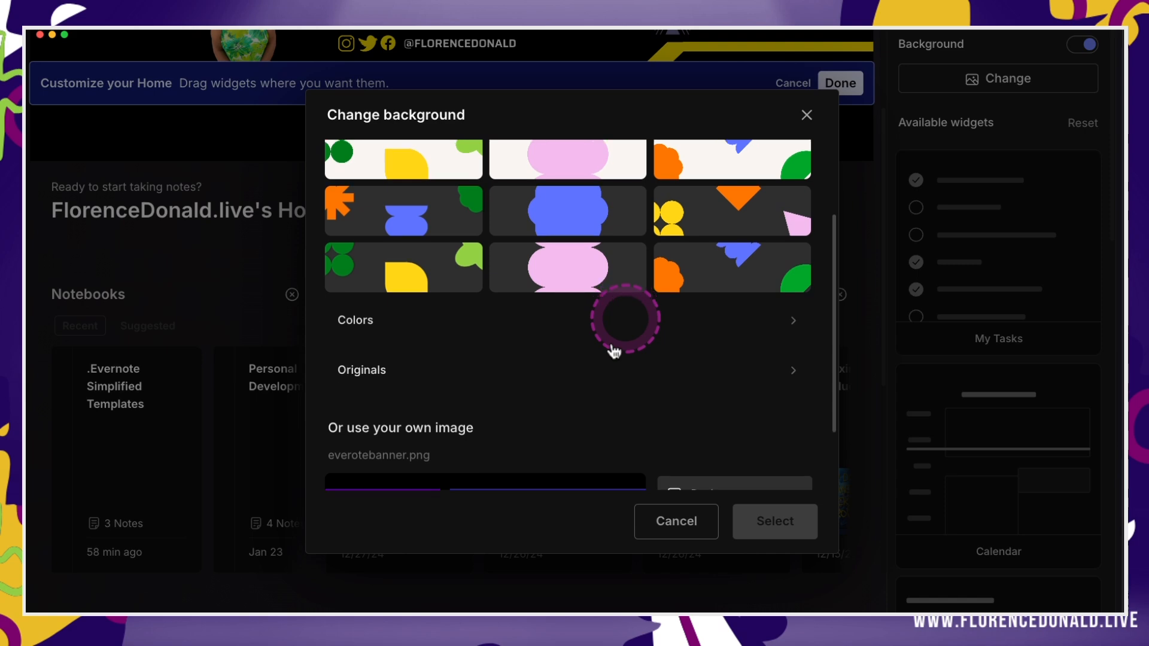
left_click(783, 381)
scroll(605, 419, "down", 5)
scroll(620, 413, "up", 9)
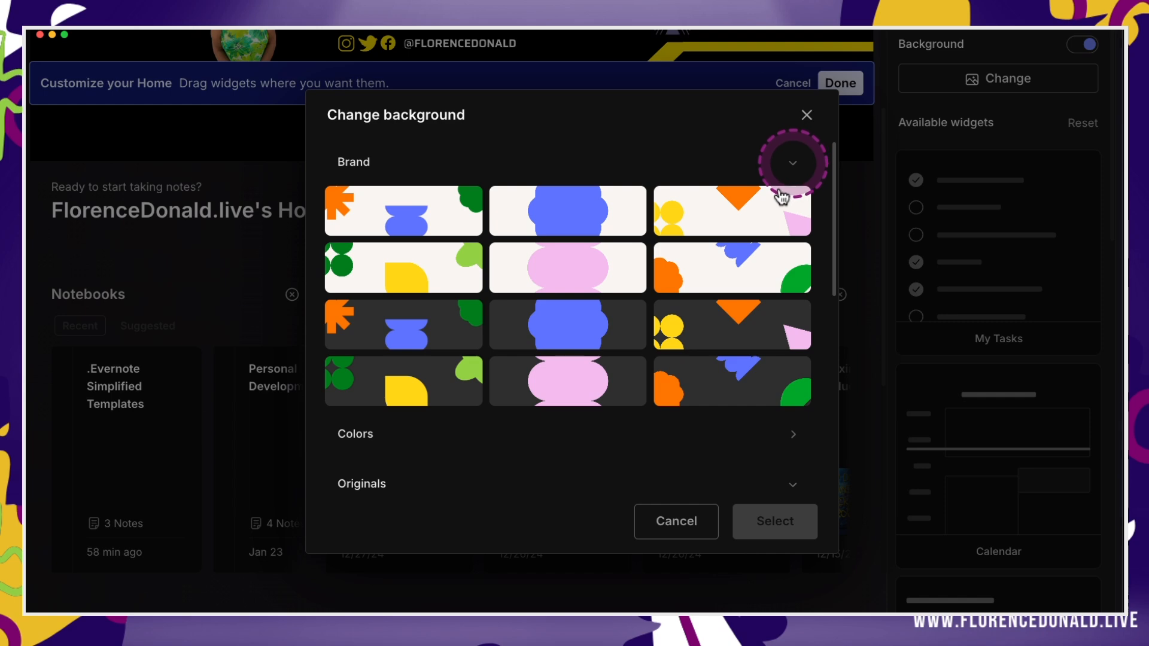
left_click(788, 166)
left_click(789, 163)
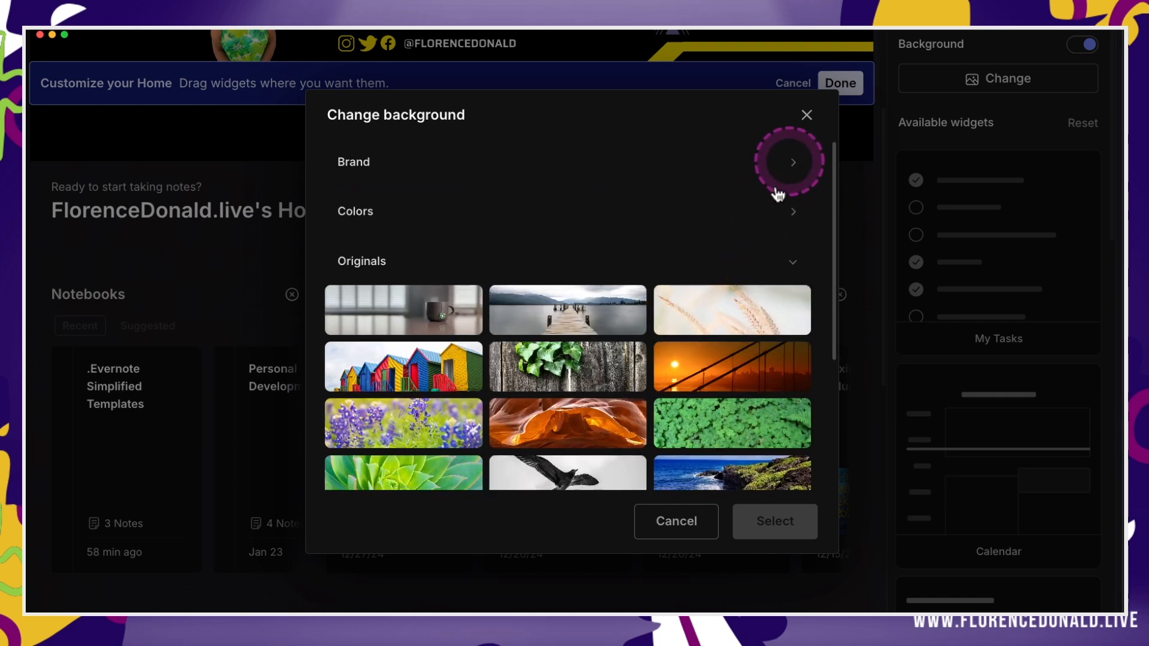
left_click(789, 162)
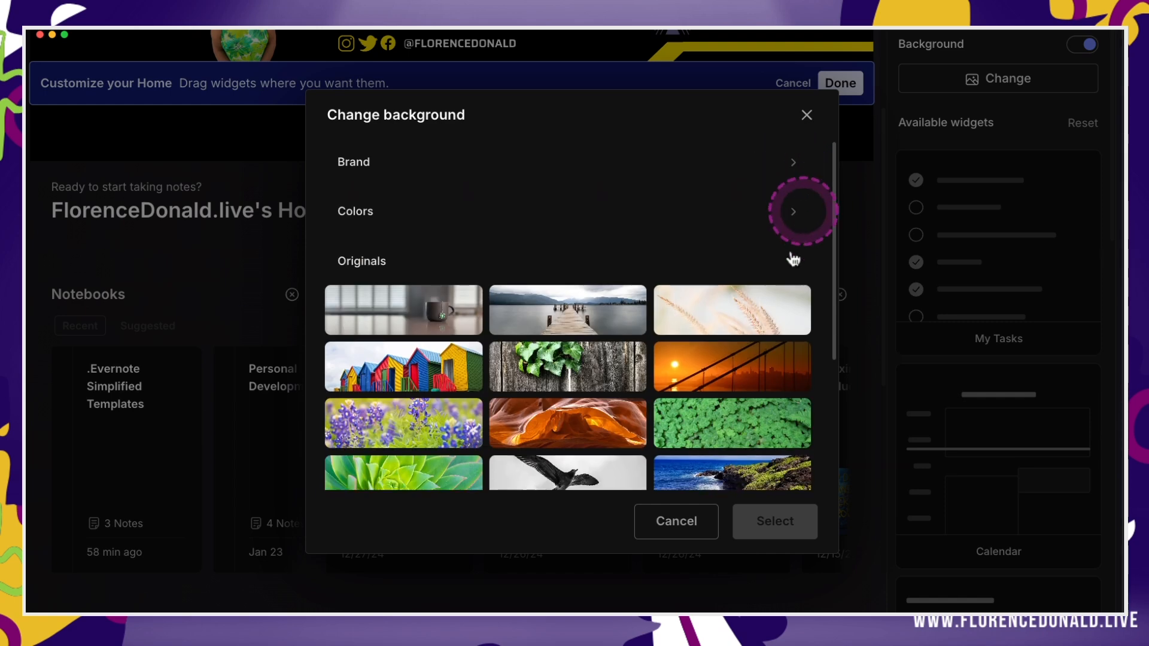
left_click(783, 278)
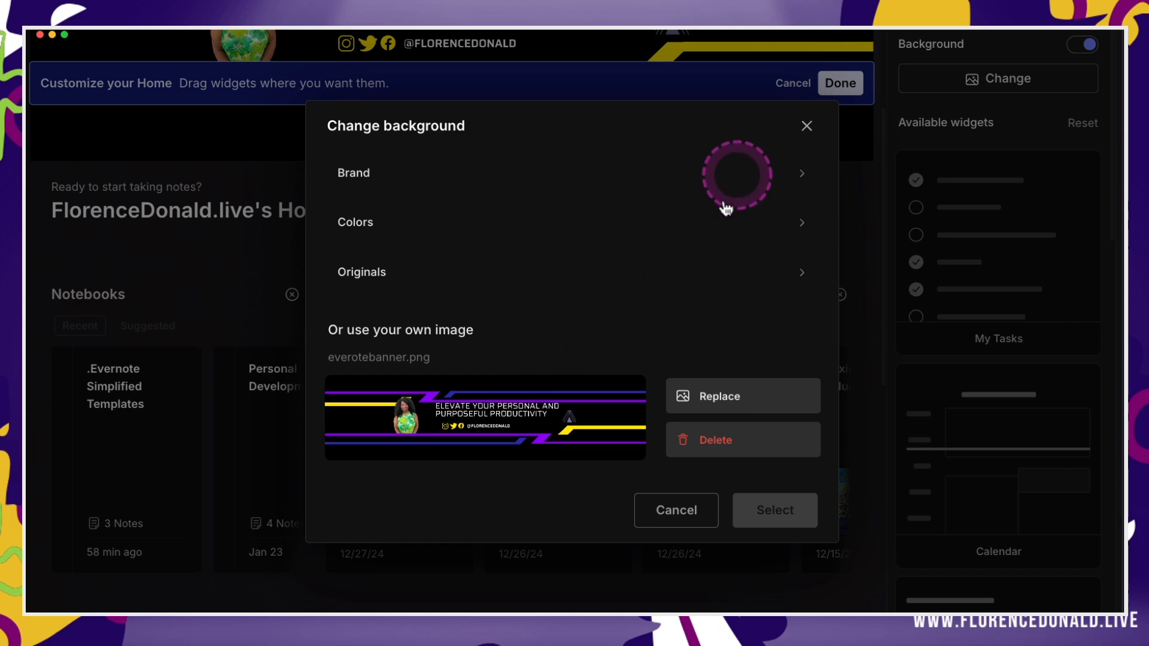
left_click(806, 126)
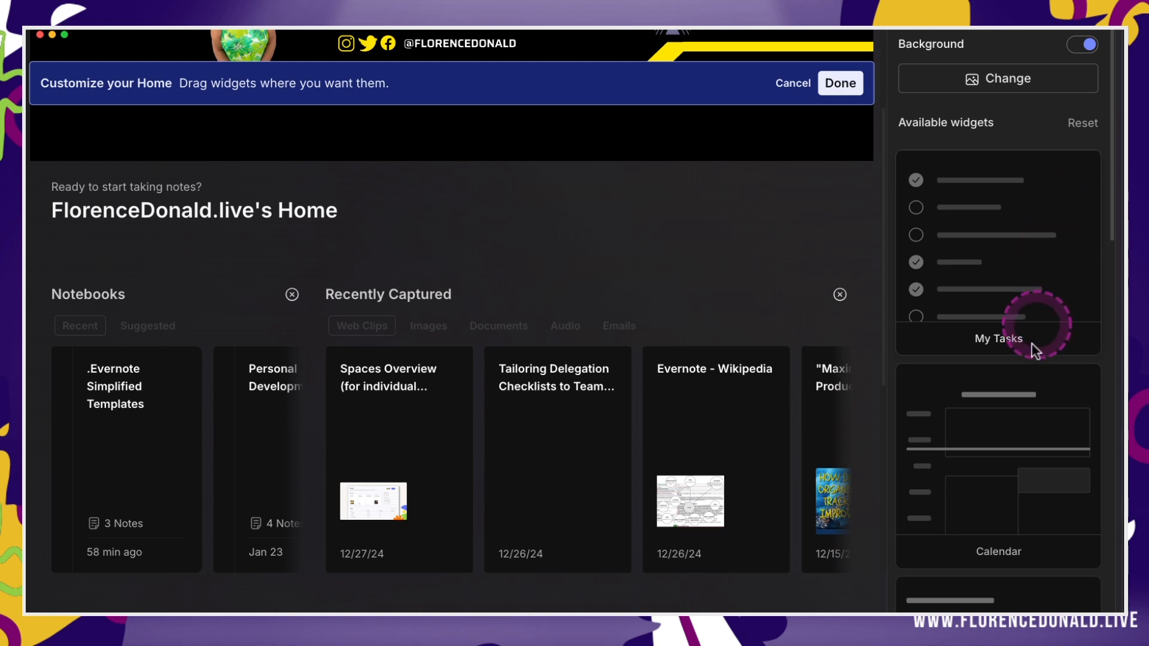
- Look through all the available Home widgets, from My Tasks through Filtered Notes
scroll(1031, 343, "down", 3)
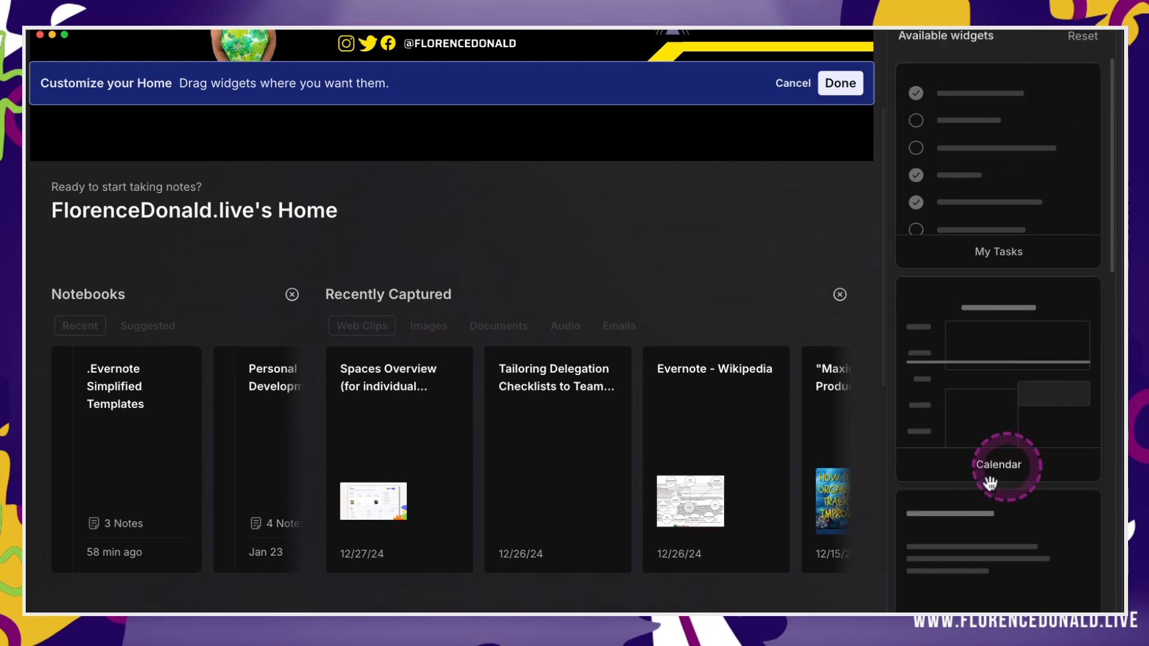
scroll(991, 483, "down", 6)
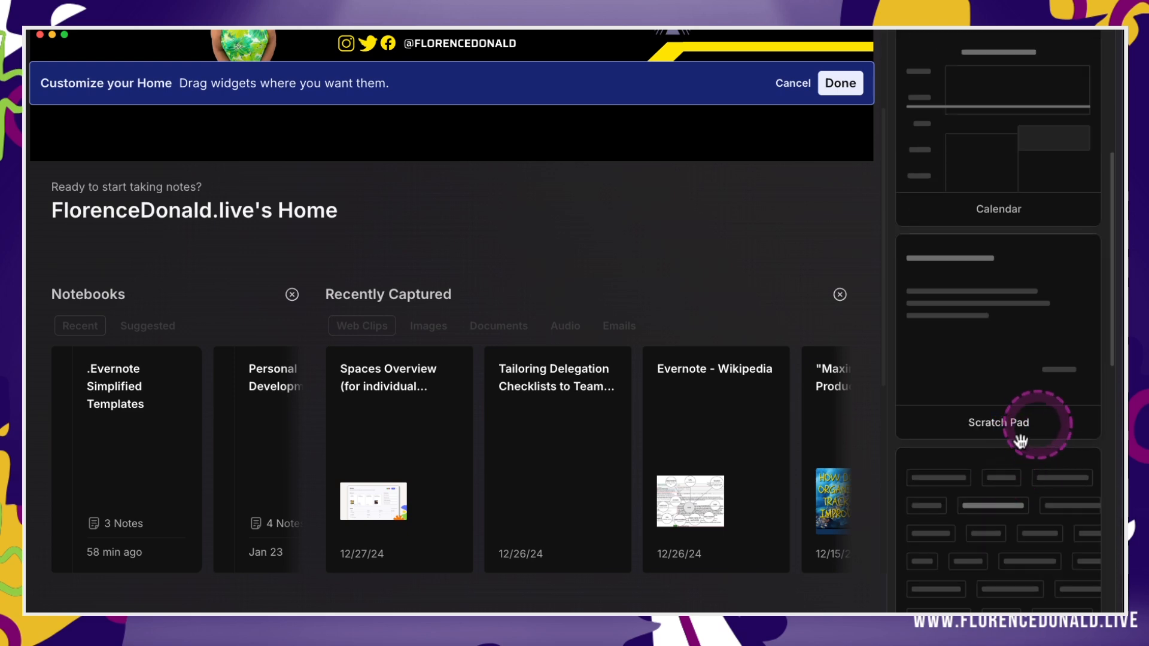
scroll(1020, 446, "down", 4)
scroll(1003, 467, "down", 4)
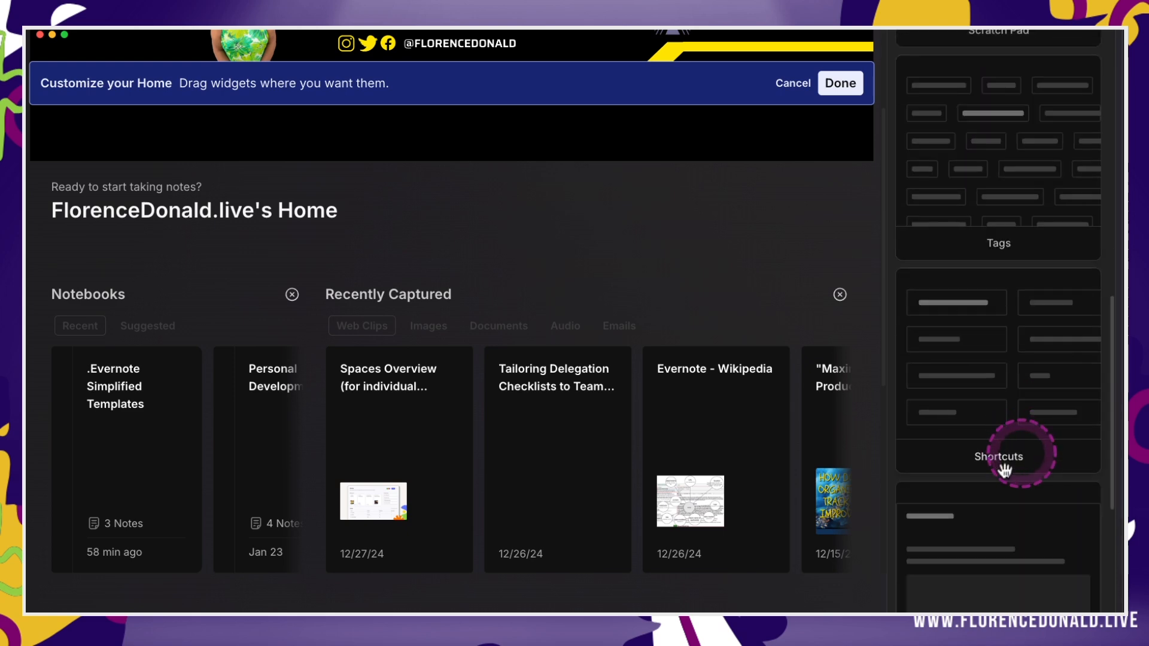
scroll(1005, 477, "down", 4)
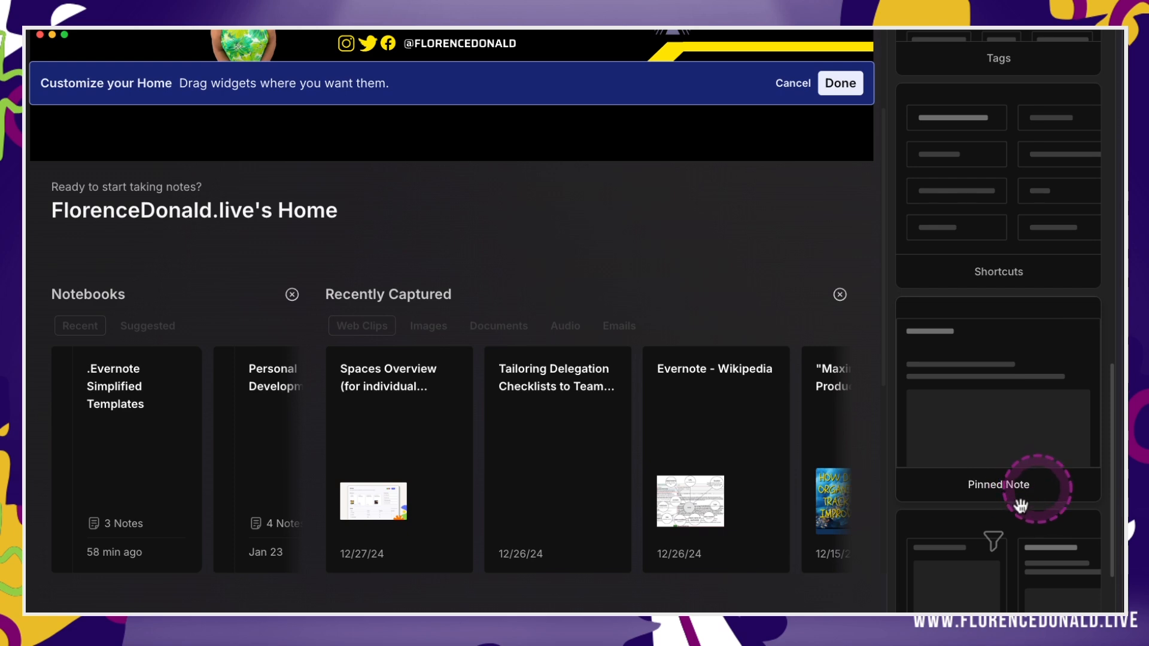
scroll(1023, 502, "down", 3)
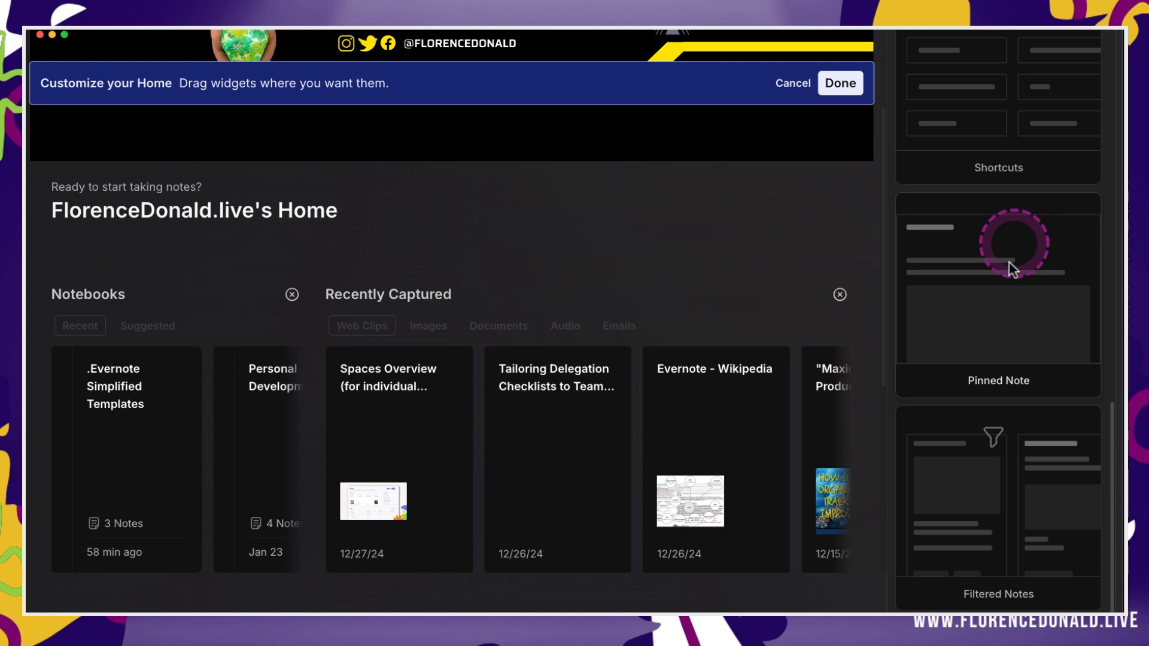
scroll(1010, 268, "up", 10)
scroll(1001, 261, "up", 3)
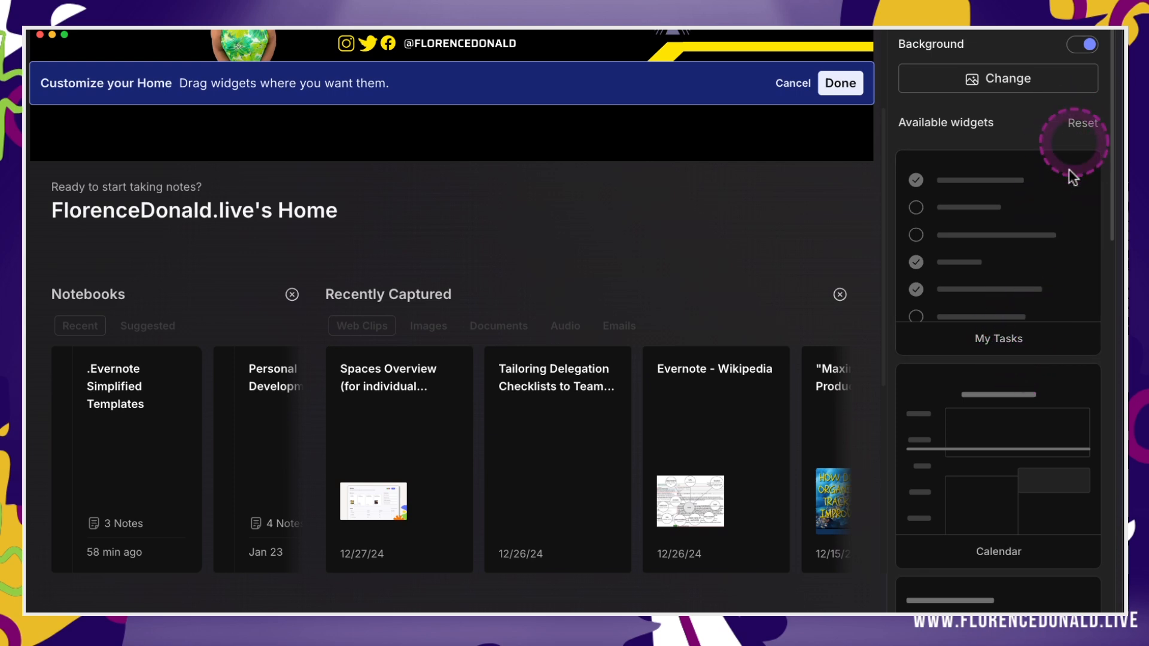
- Add the My Tasks widget, the Calendar widget and three Scratch Pad widgets to the Home layout beside Notebooks
left_click_drag(986, 359, 542, 455)
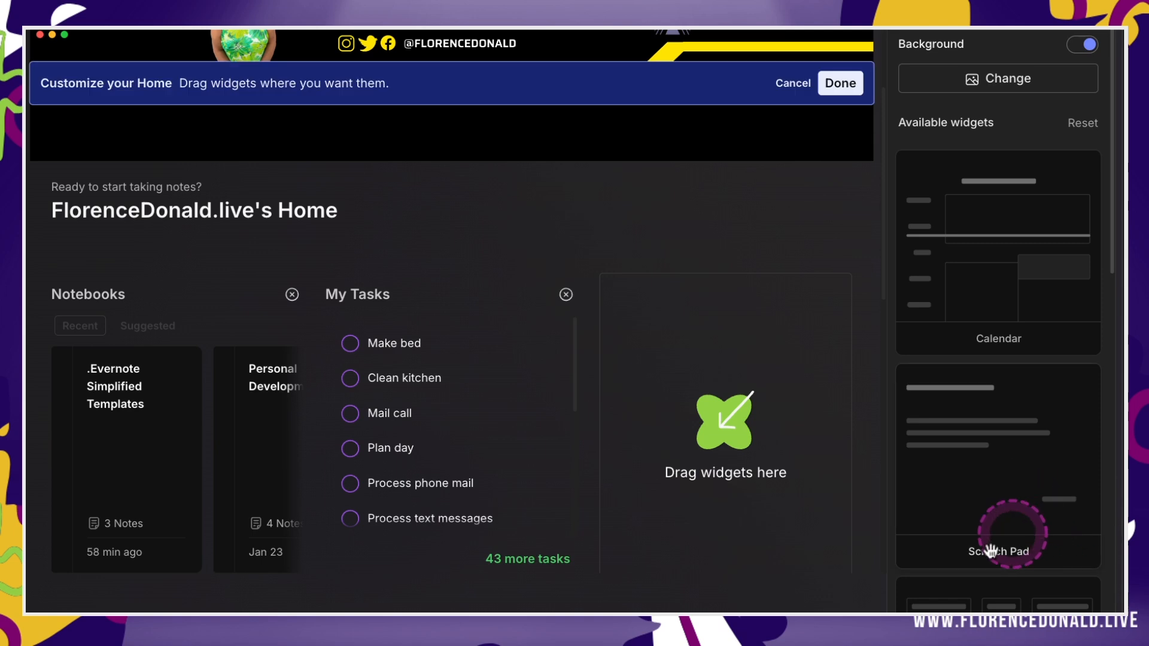
left_click_drag(983, 342, 522, 474)
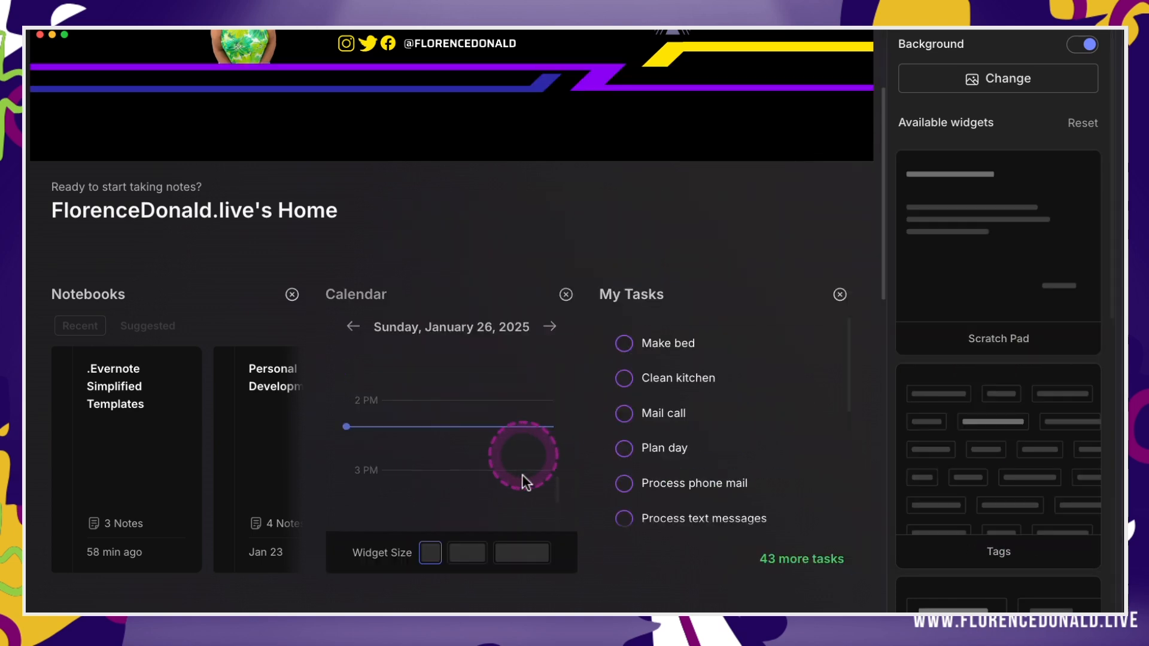
left_click_drag(958, 368, 608, 495)
left_click_drag(1013, 364, 770, 464)
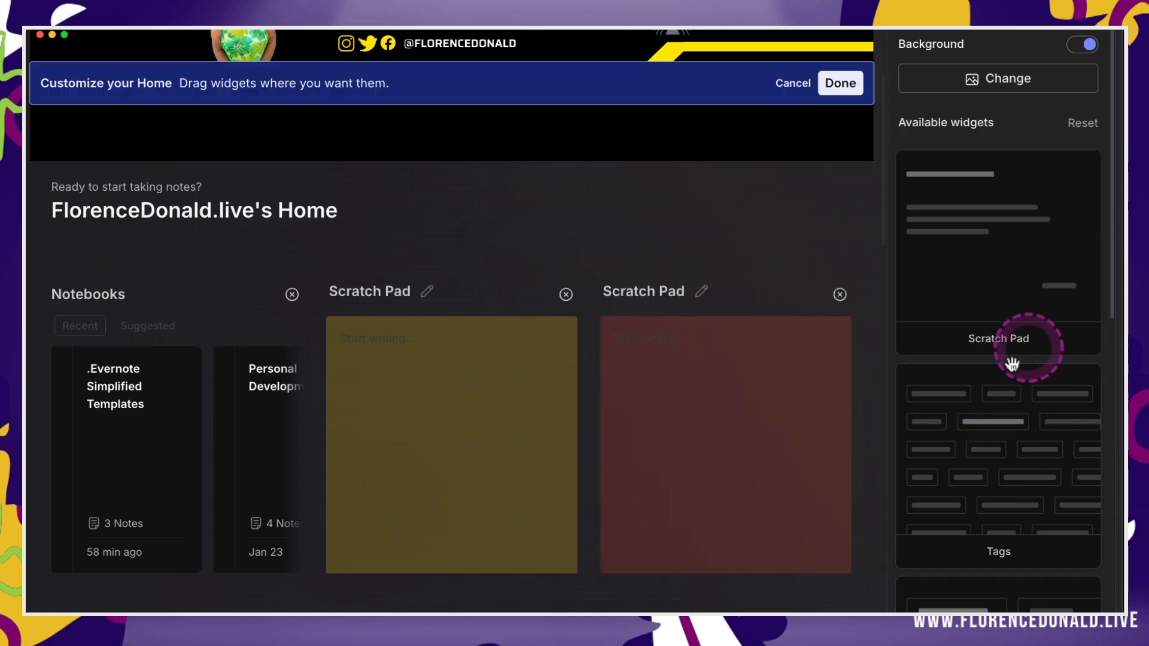
left_click_drag(1011, 359, 742, 449)
- Add the Tags and Shortcuts widgets to the Home layout
scroll(990, 483, "down", 4)
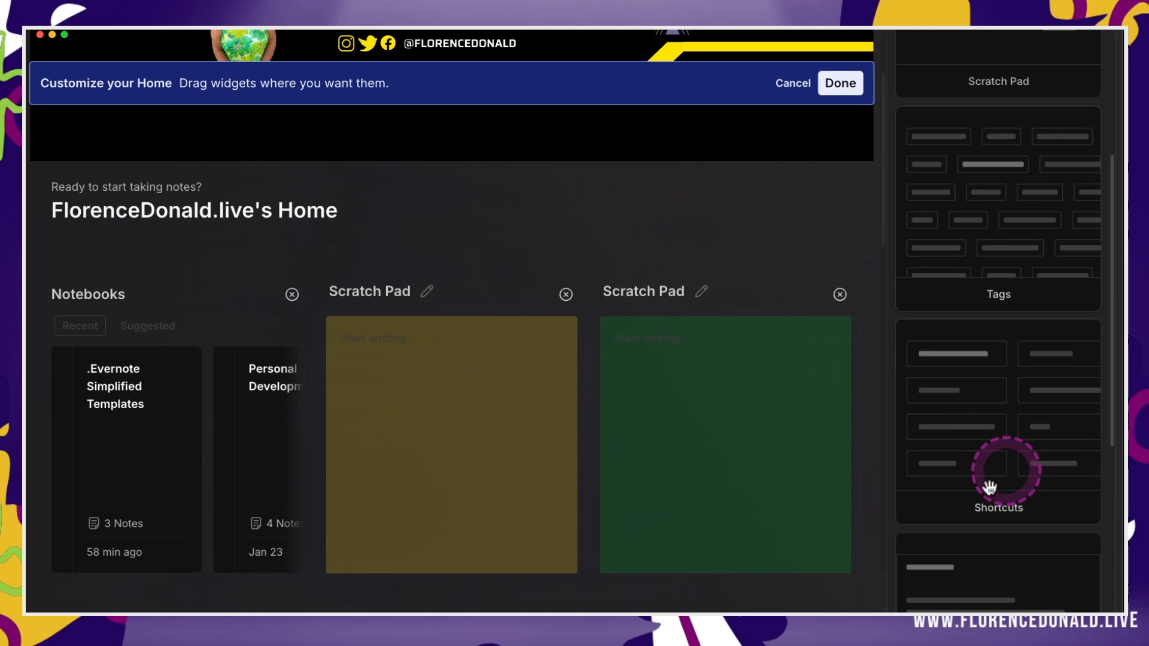
left_click(754, 404)
left_click_drag(754, 404, 688, 410)
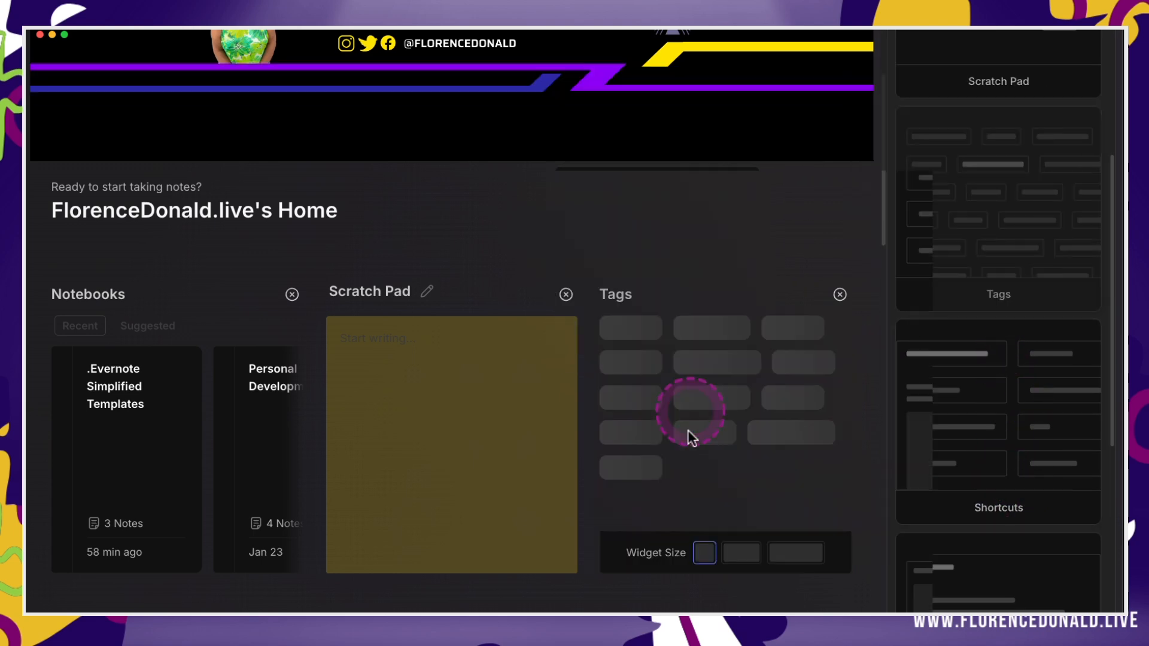
left_click_drag(1008, 324, 723, 388)
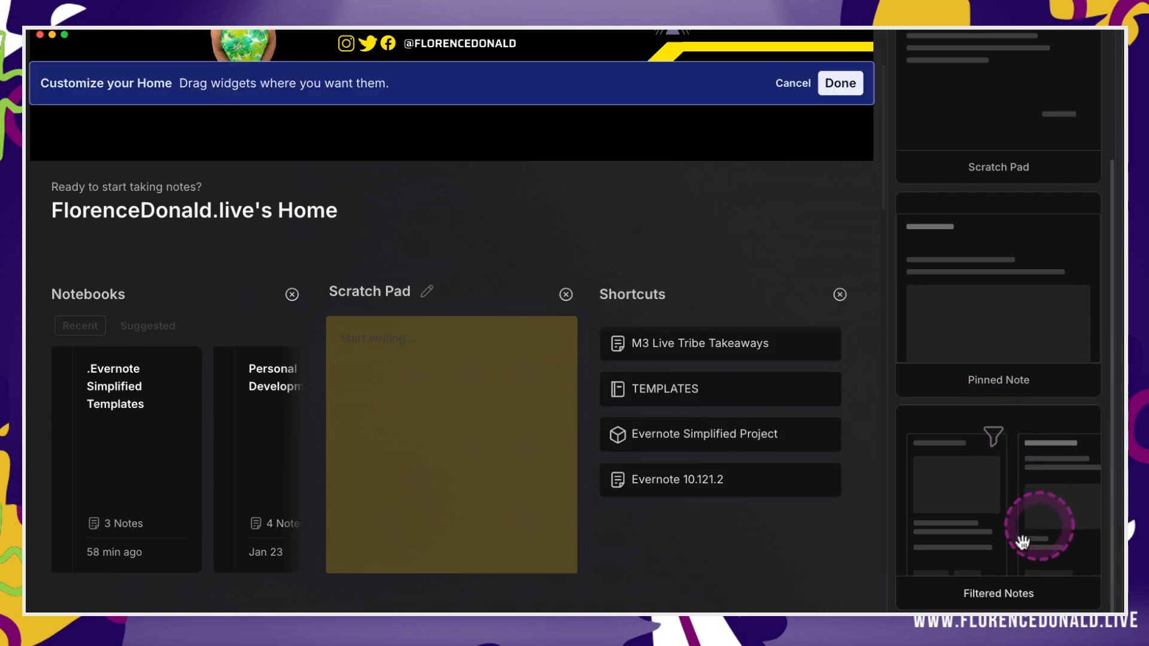
- Add a Pinned Note widget showing "[Template] Live Stream Theme: Month 2025" from the .Evernote Simplified Templates notebook
left_click_drag(1005, 380, 703, 482)
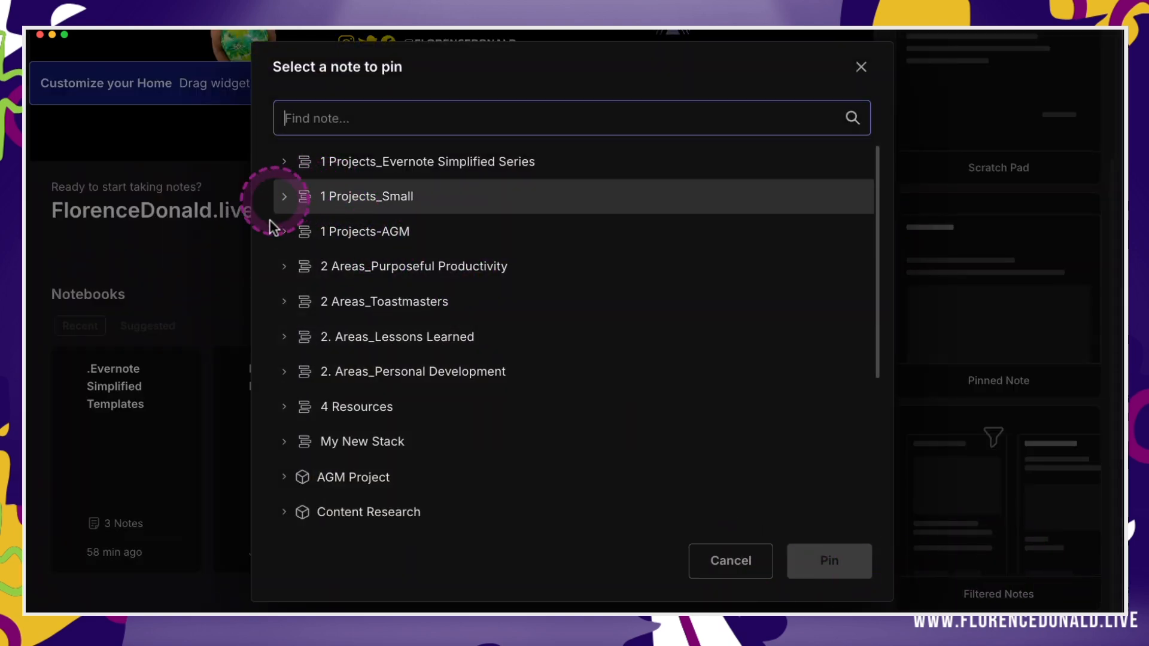
left_click(283, 174)
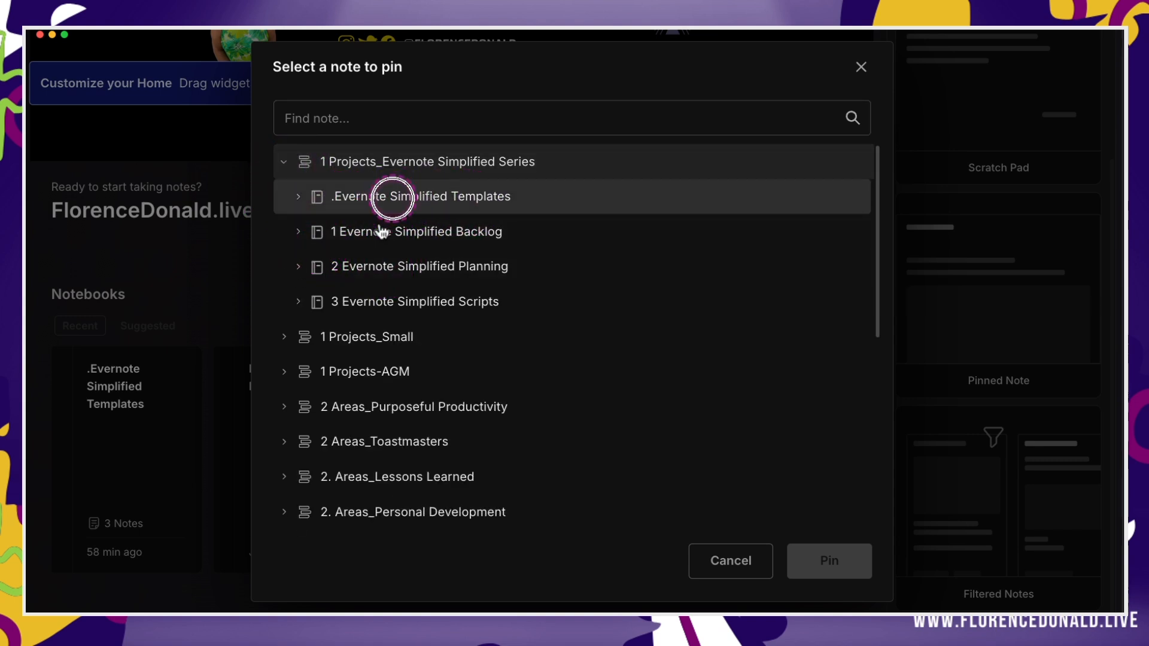
left_click(422, 196)
left_click(461, 267)
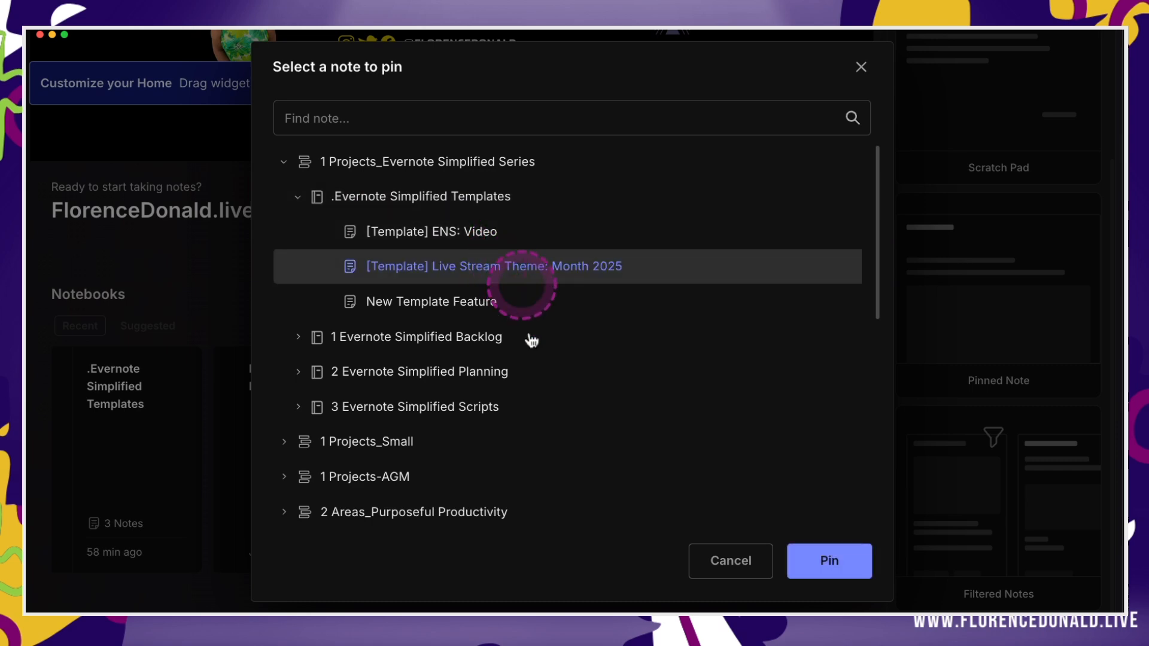
left_click(835, 565)
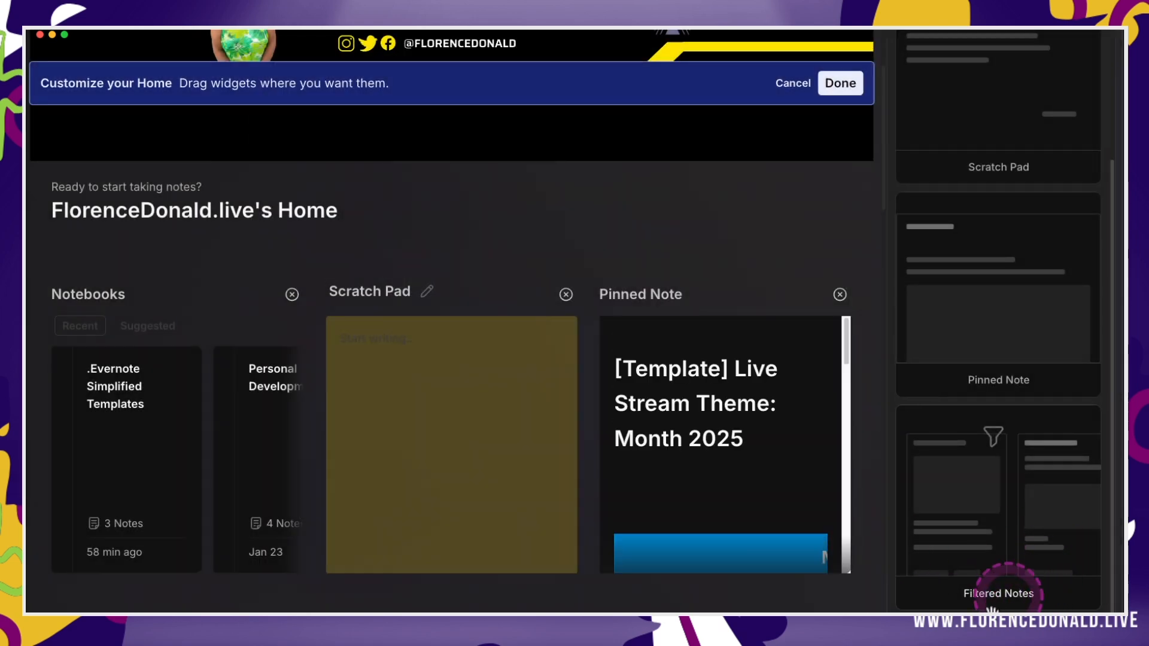
- Add a Filtered Notes widget beside Notebooks, limited to notes located in Evernote Simplified Project
left_click_drag(993, 609, 577, 579)
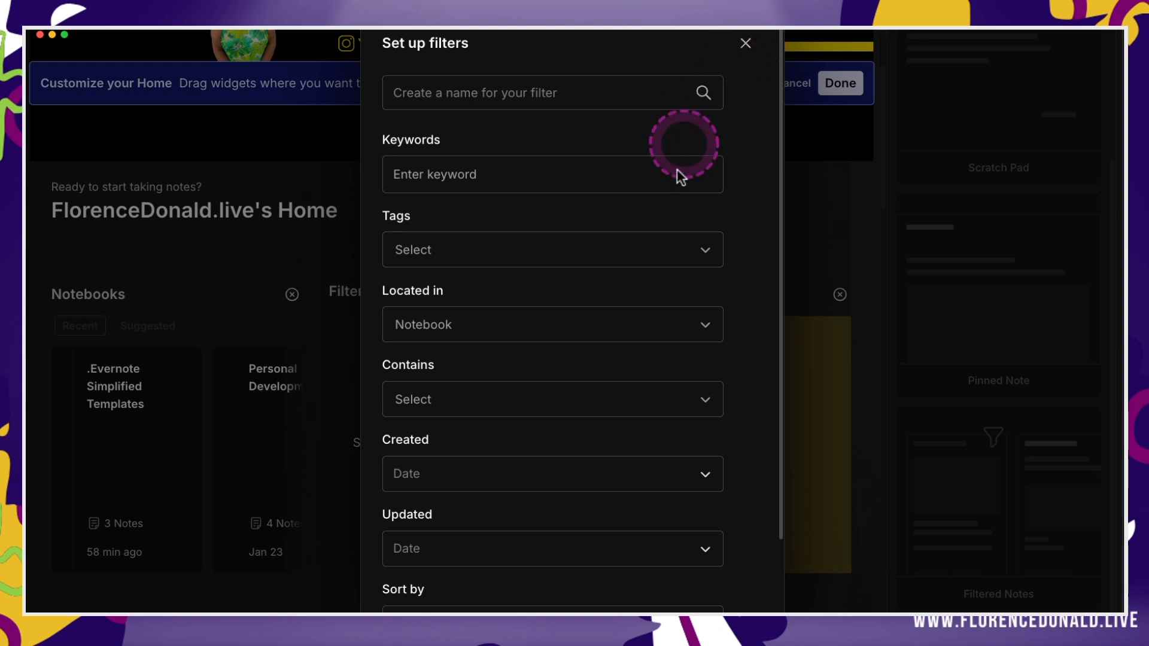
left_click(702, 324)
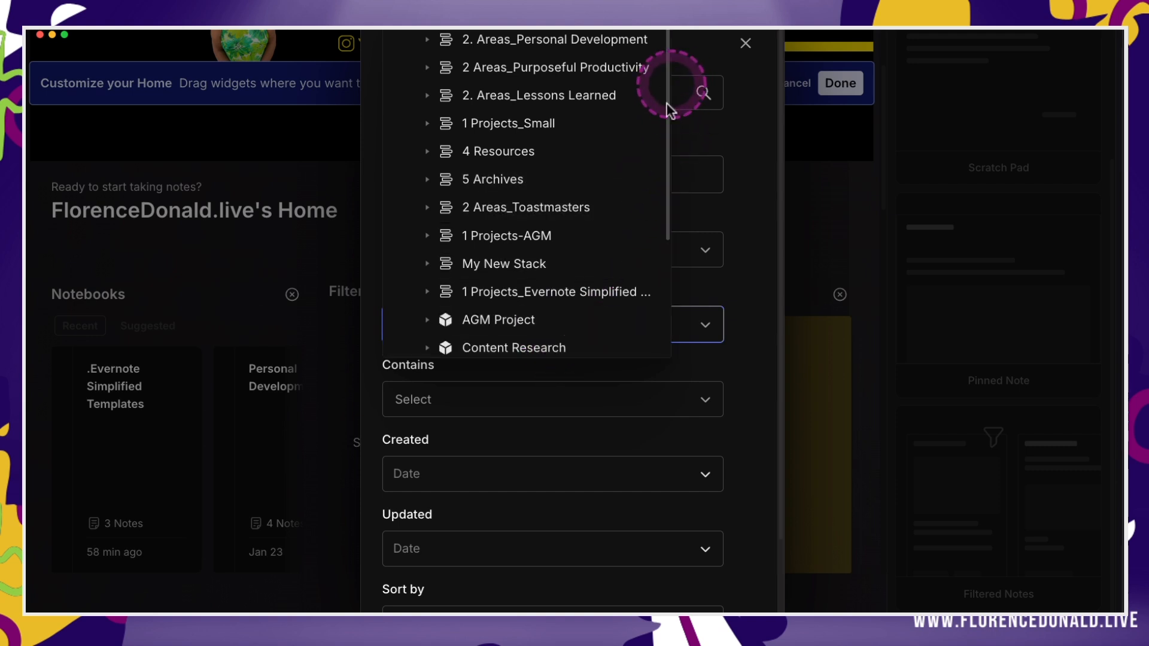
left_click(592, 280)
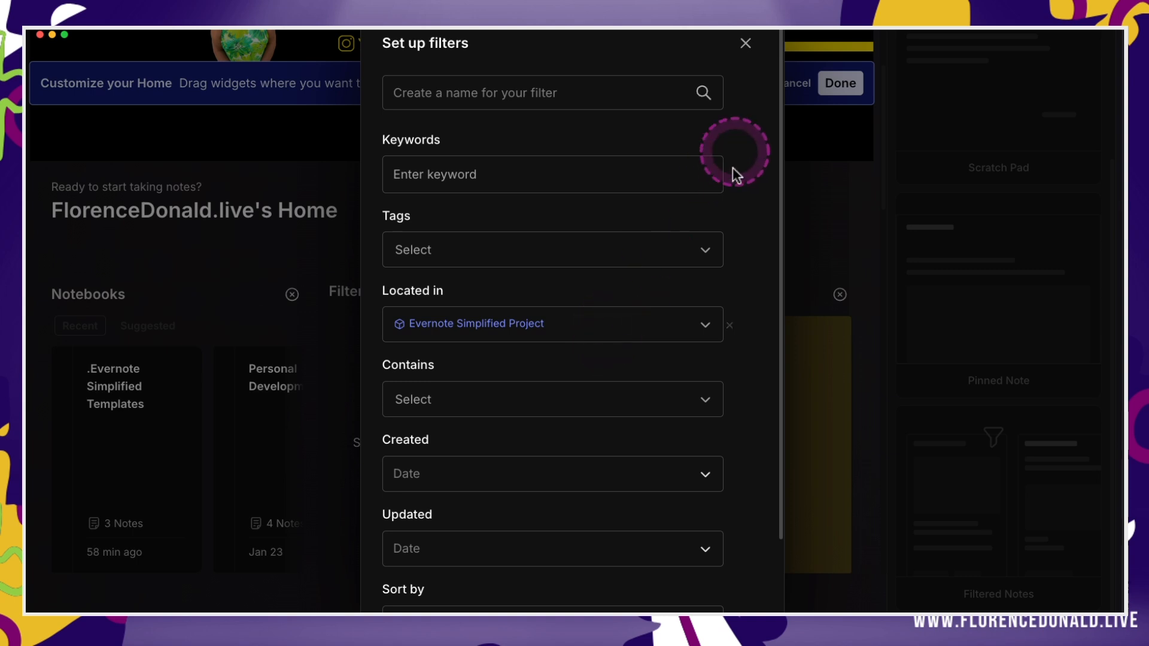
left_click(745, 48)
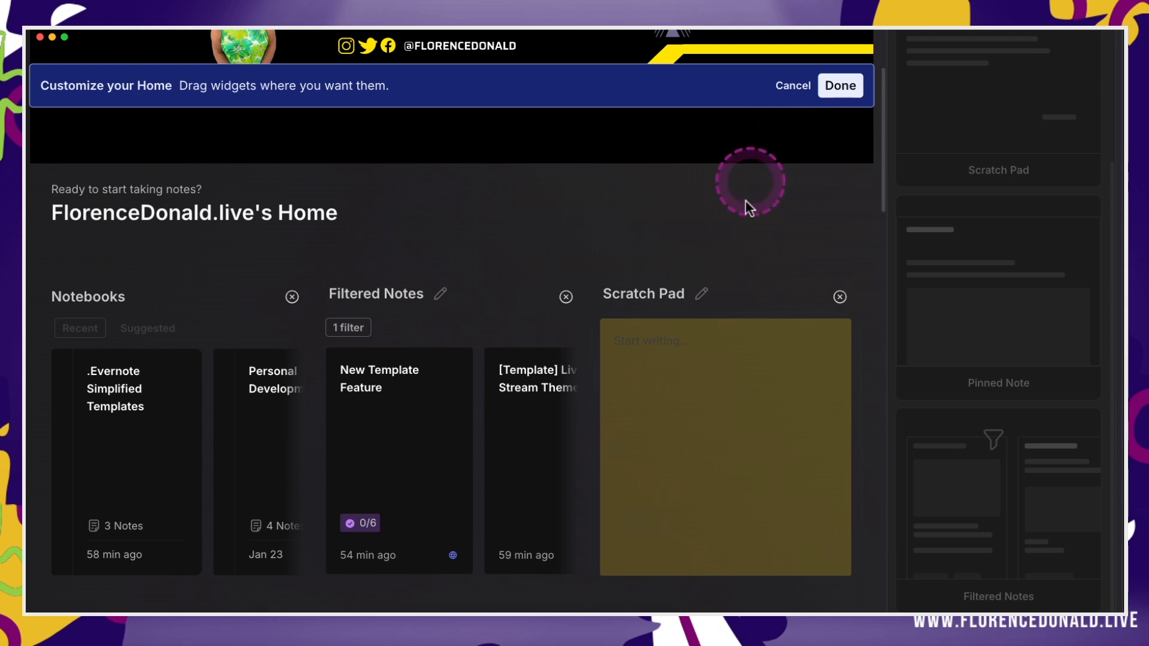
- Finish customizing the Home page and look over the saved widget arrangement
left_click(829, 118)
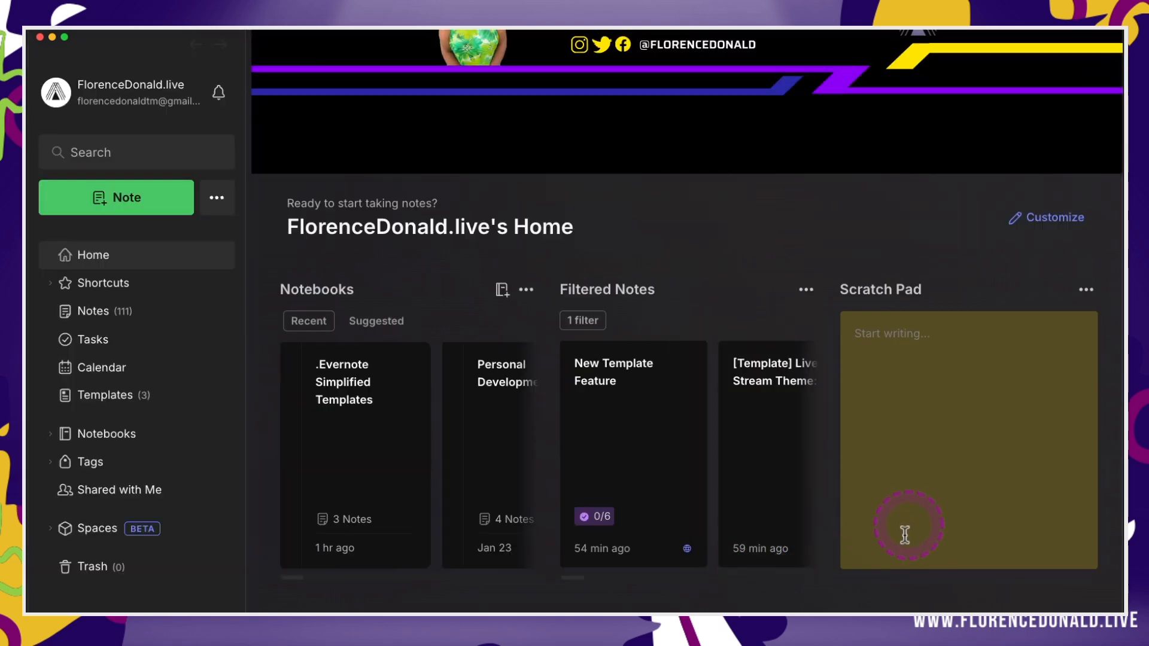
scroll(727, 554, "down", 3)
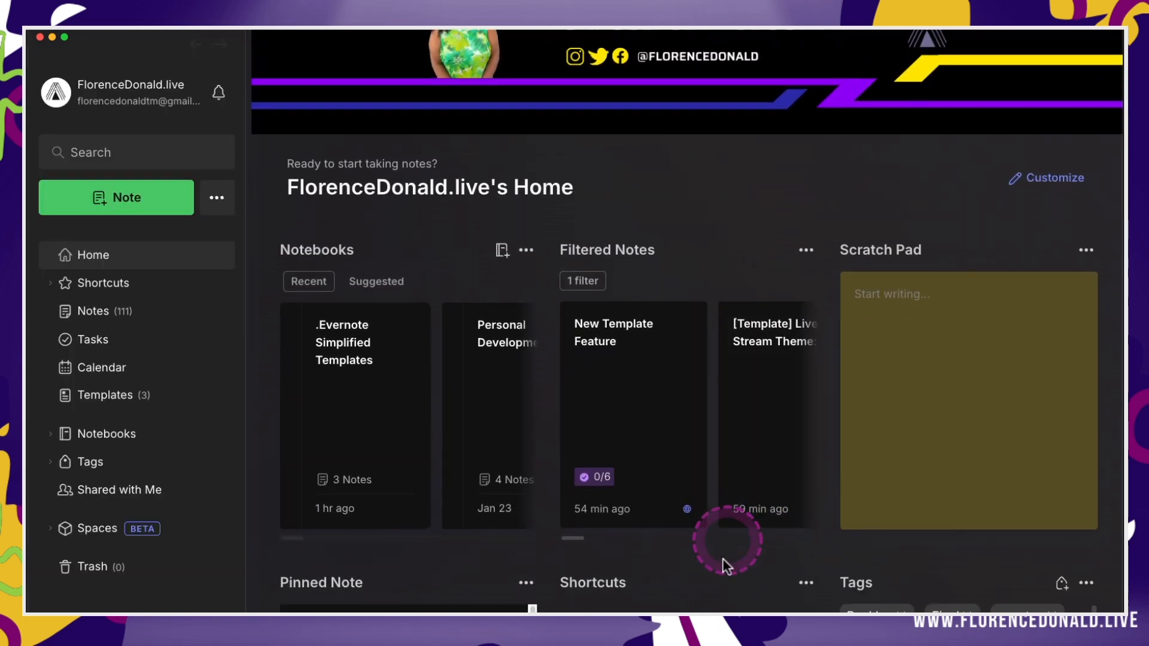
scroll(730, 553, "down", 5)
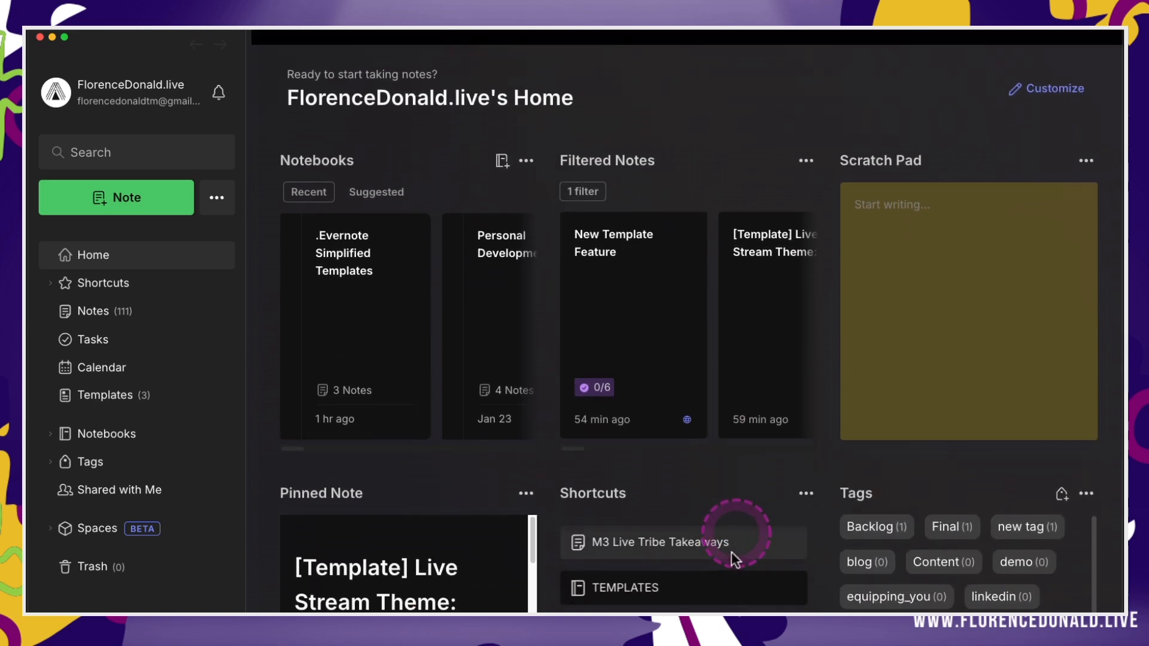
- Reopen Home customization and move the Calendar widget up into the first widget row, beside Filtered Notes
scroll(727, 564, "down", 8)
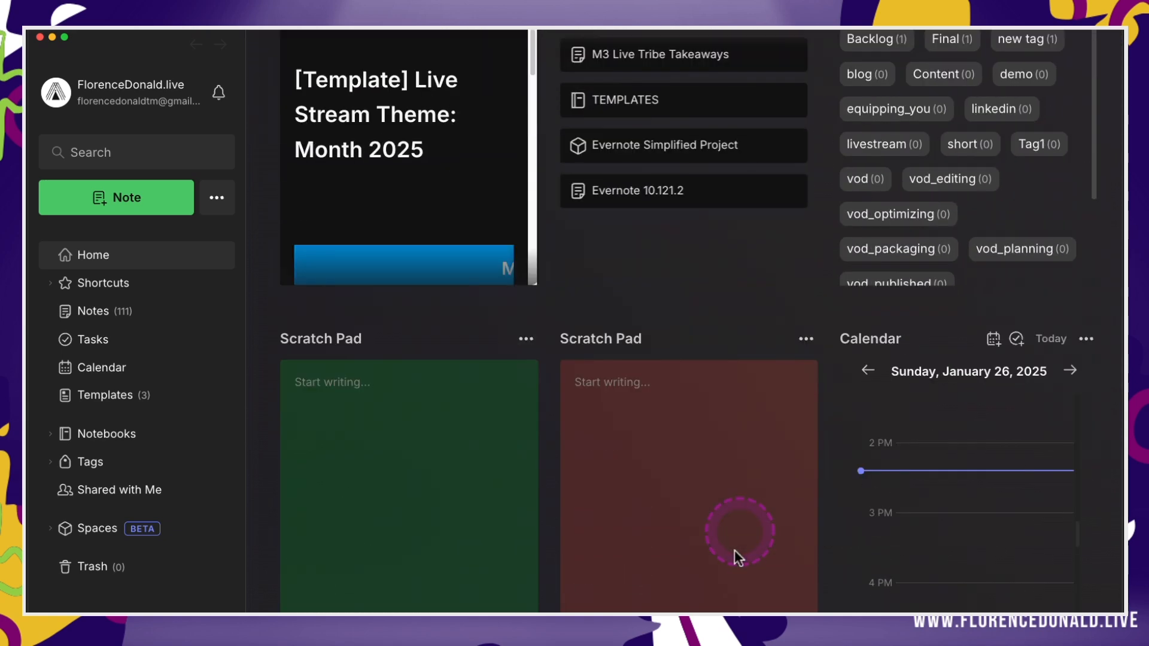
left_click_drag(925, 527, 824, 423)
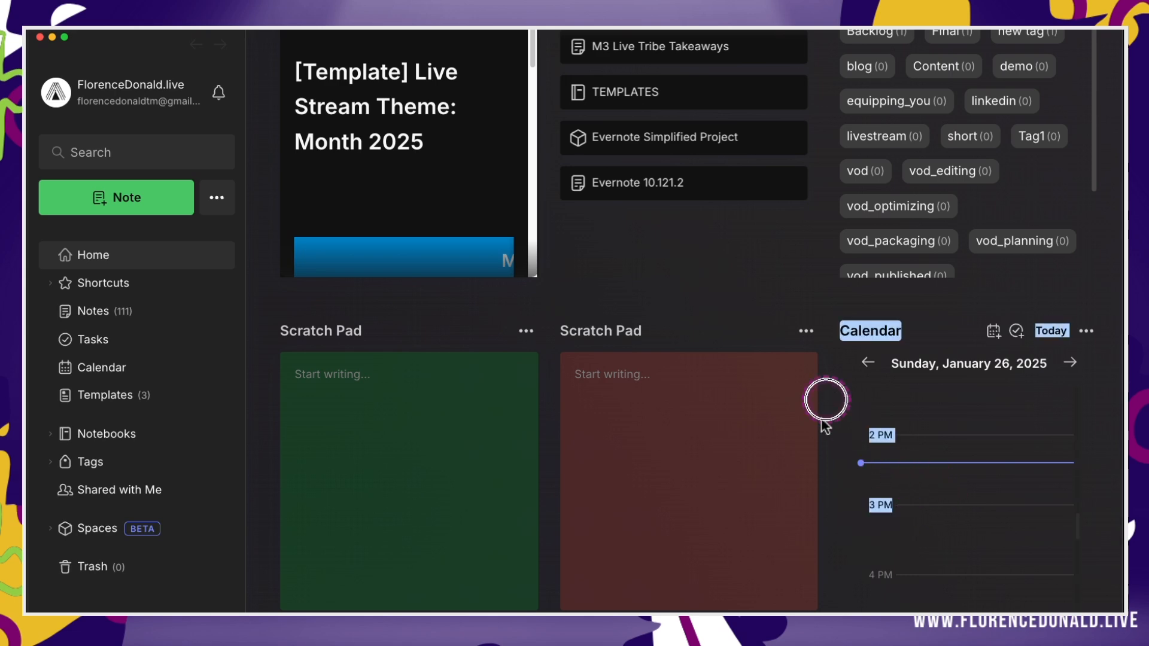
scroll(736, 407, "up", 15)
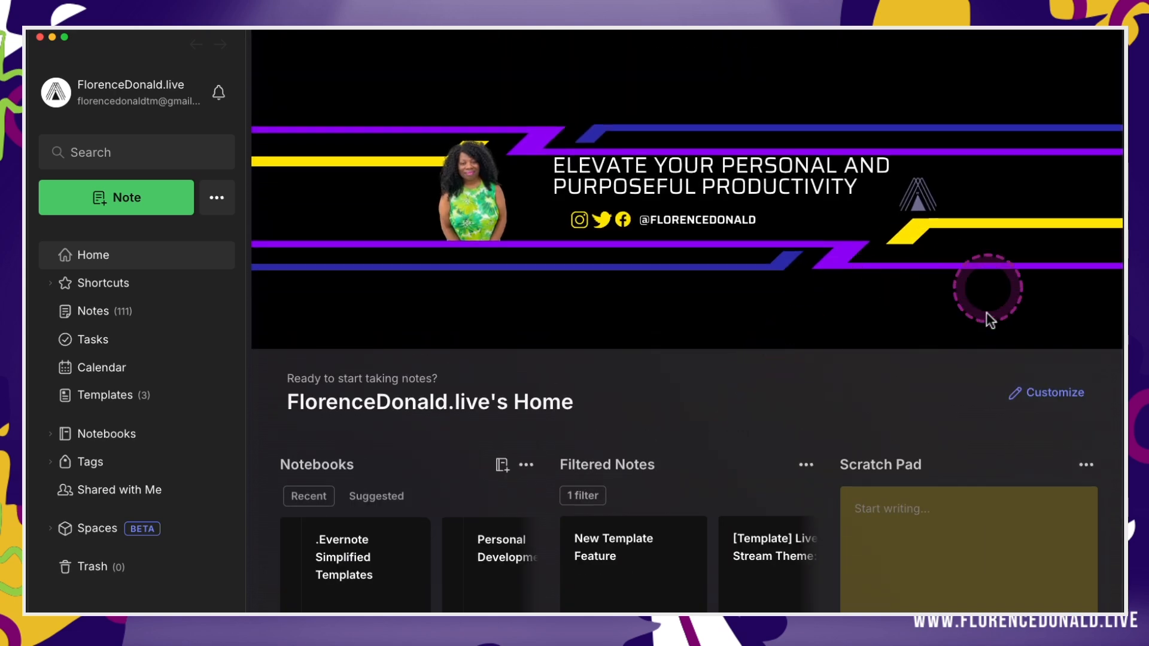
left_click(1033, 428)
scroll(557, 607, "down", 10)
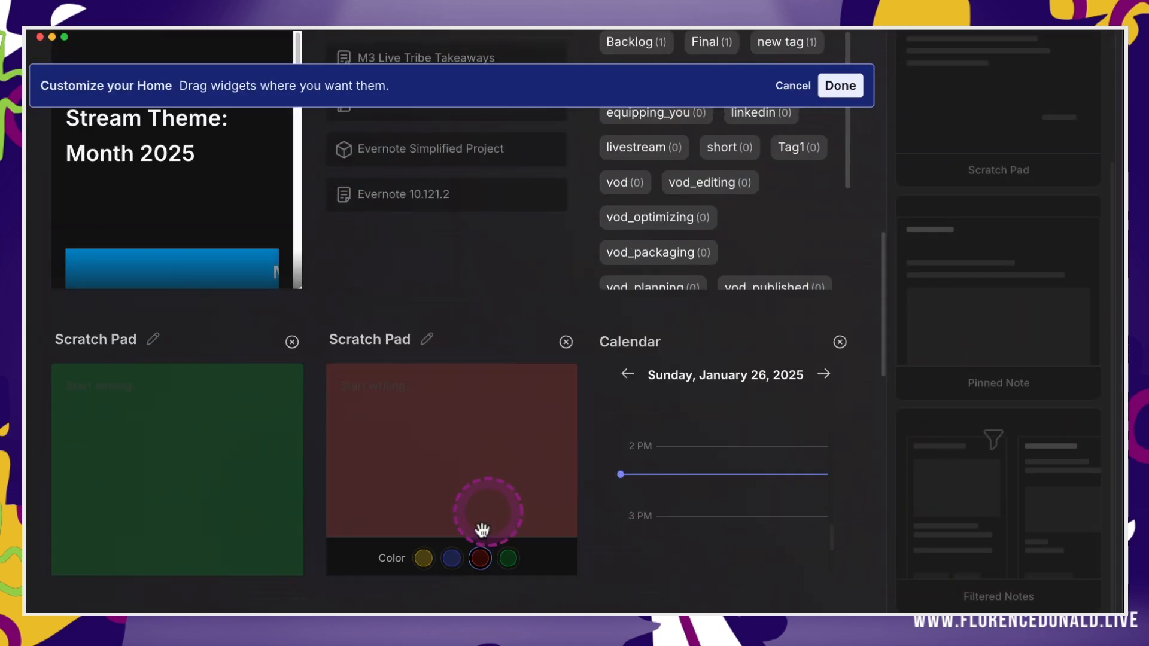
left_click_drag(726, 455, 607, 195)
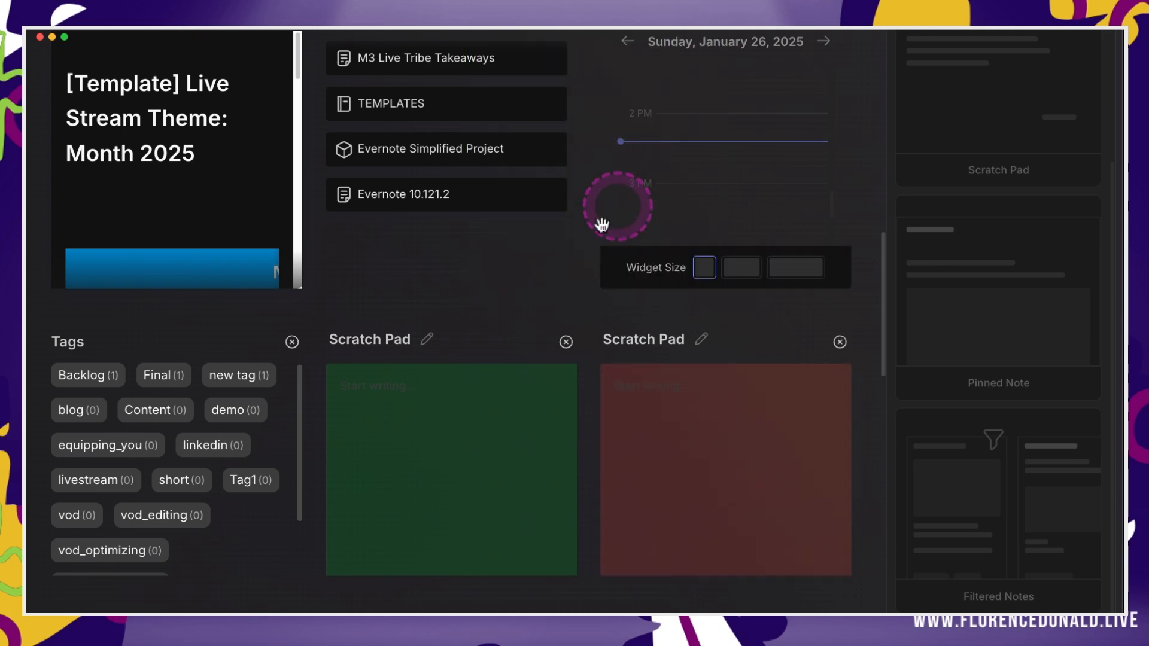
scroll(631, 392, "up", 3)
scroll(630, 466, "up", 3)
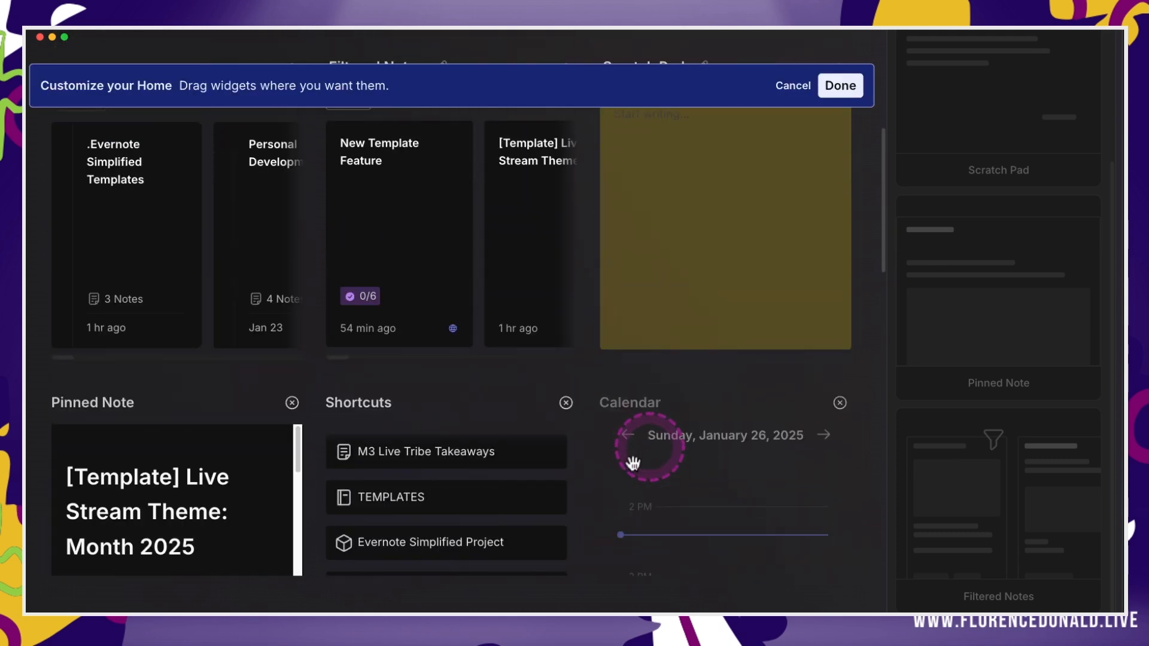
left_click_drag(756, 505, 615, 331)
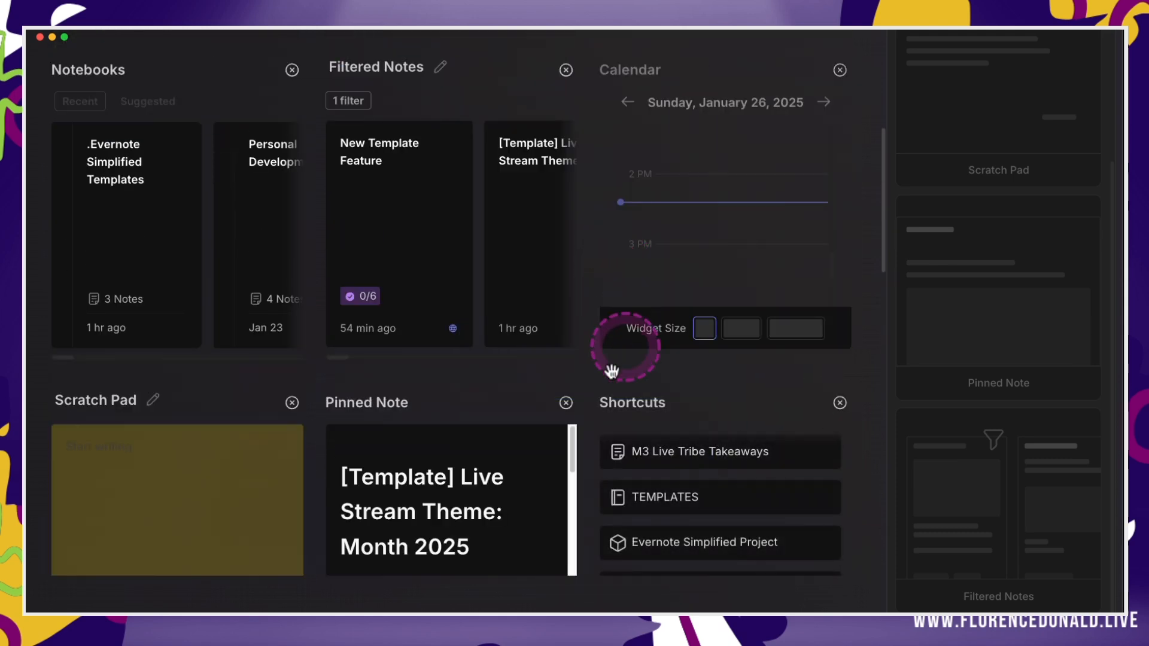
- Resize the Calendar widget to Medium and then to the largest widget size
scroll(580, 379, "up", 3)
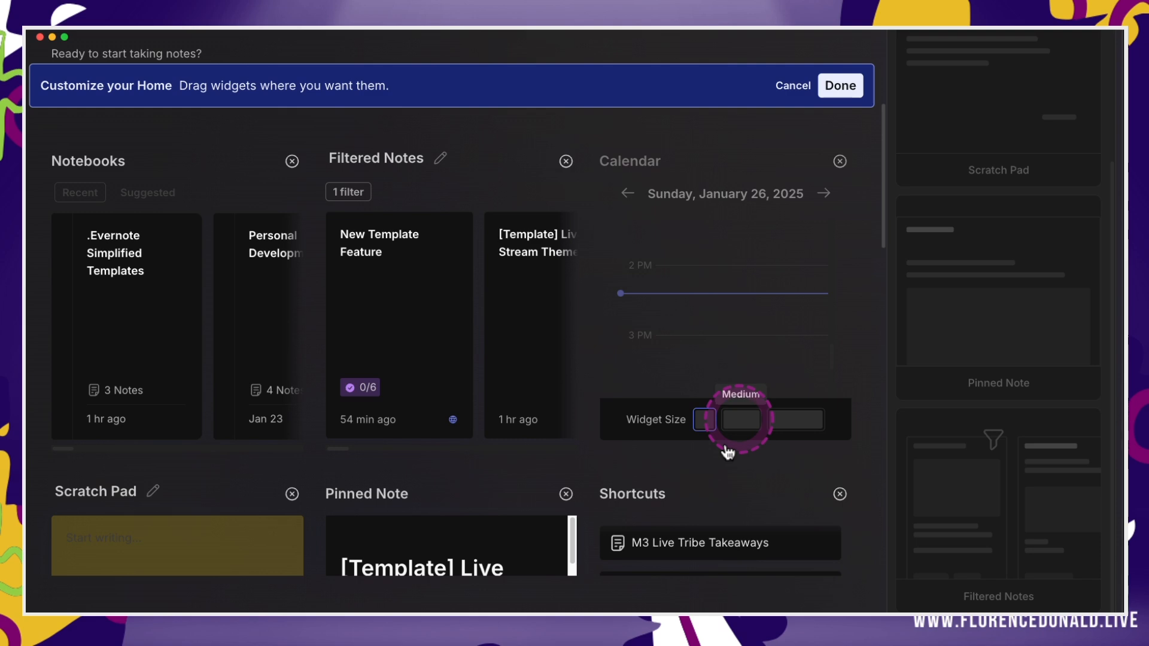
left_click(740, 419)
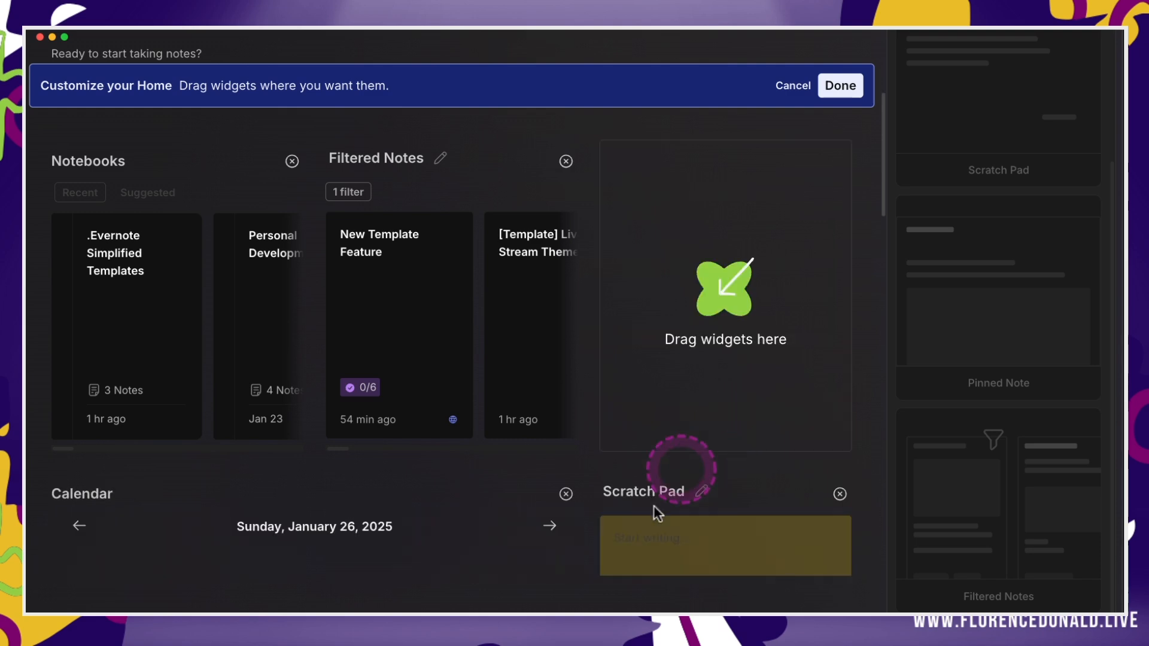
scroll(320, 603, "down", 4)
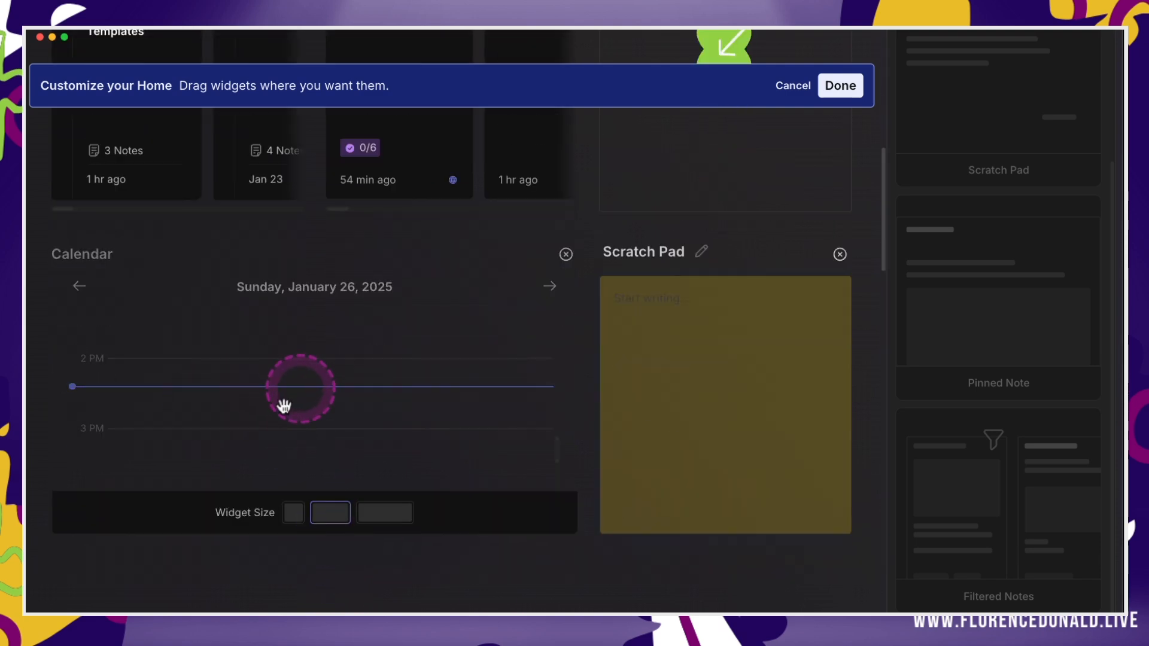
left_click(384, 515)
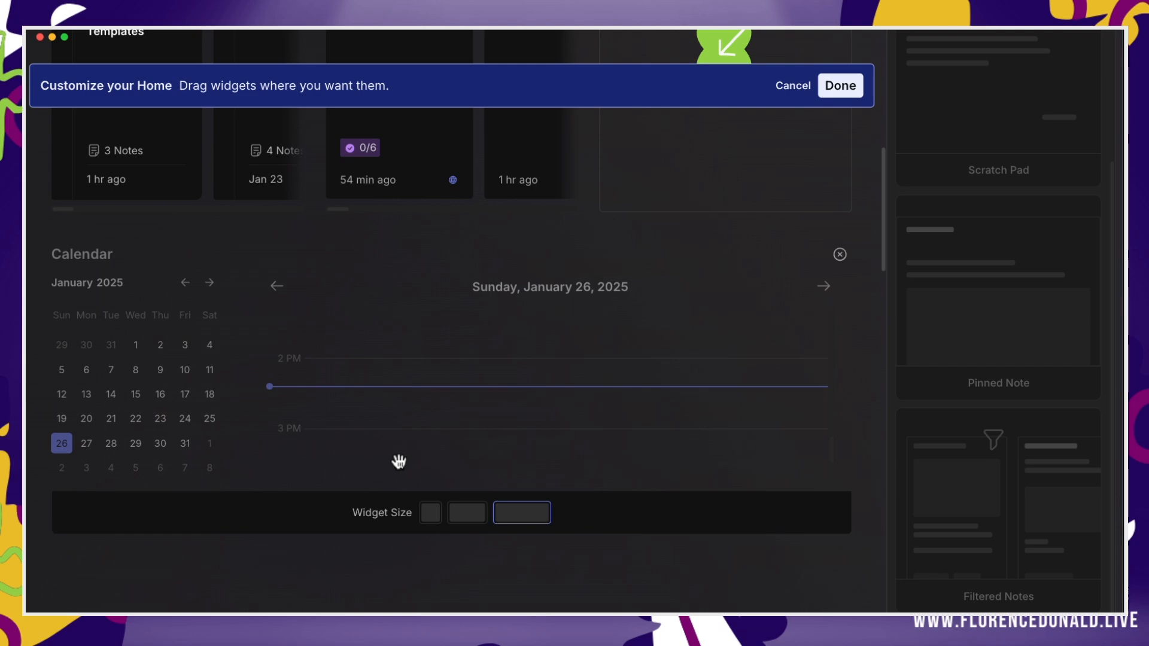
- Move the Calendar widget above the Notebooks row, making it the first widget on the Home page
left_click(447, 467)
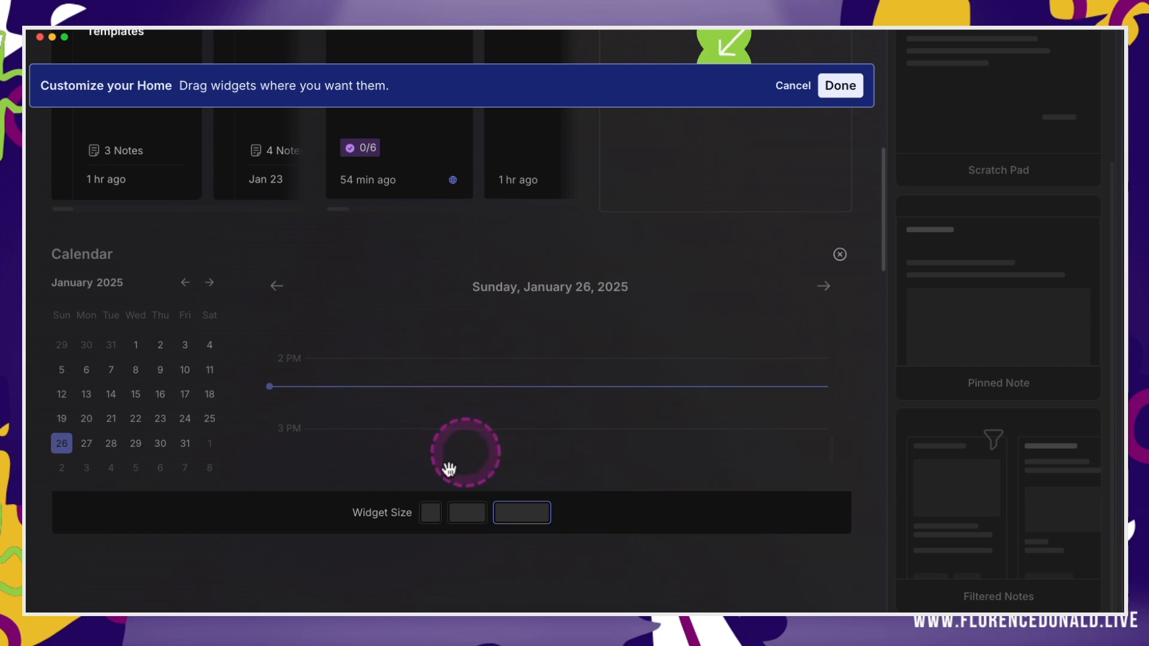
left_click_drag(449, 468, 476, 488)
scroll(462, 419, "up", 8)
scroll(454, 538, "down", 4)
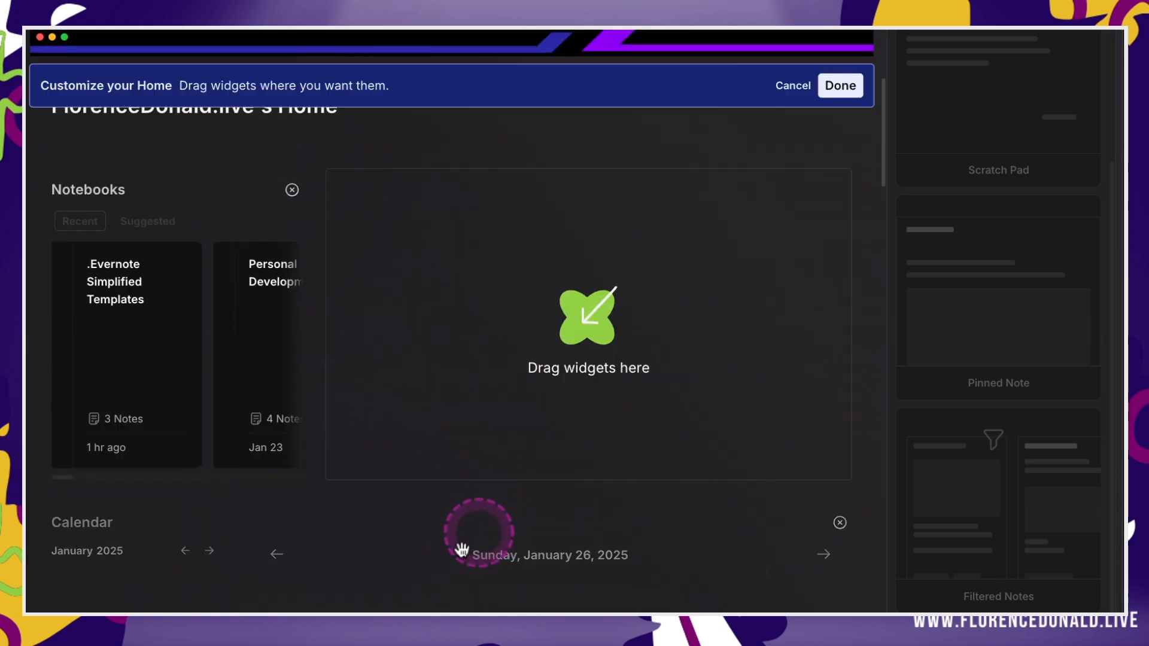
left_click_drag(234, 392, 421, 403)
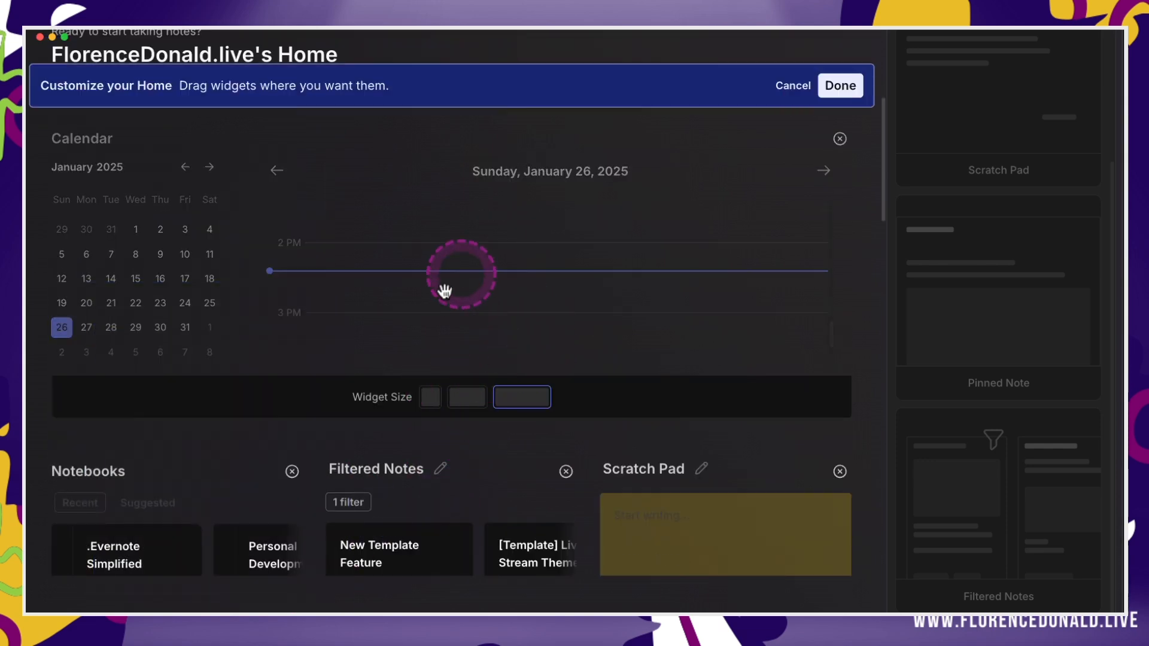
- Set the Calendar widget's size to Medium
scroll(444, 291, "up", 3)
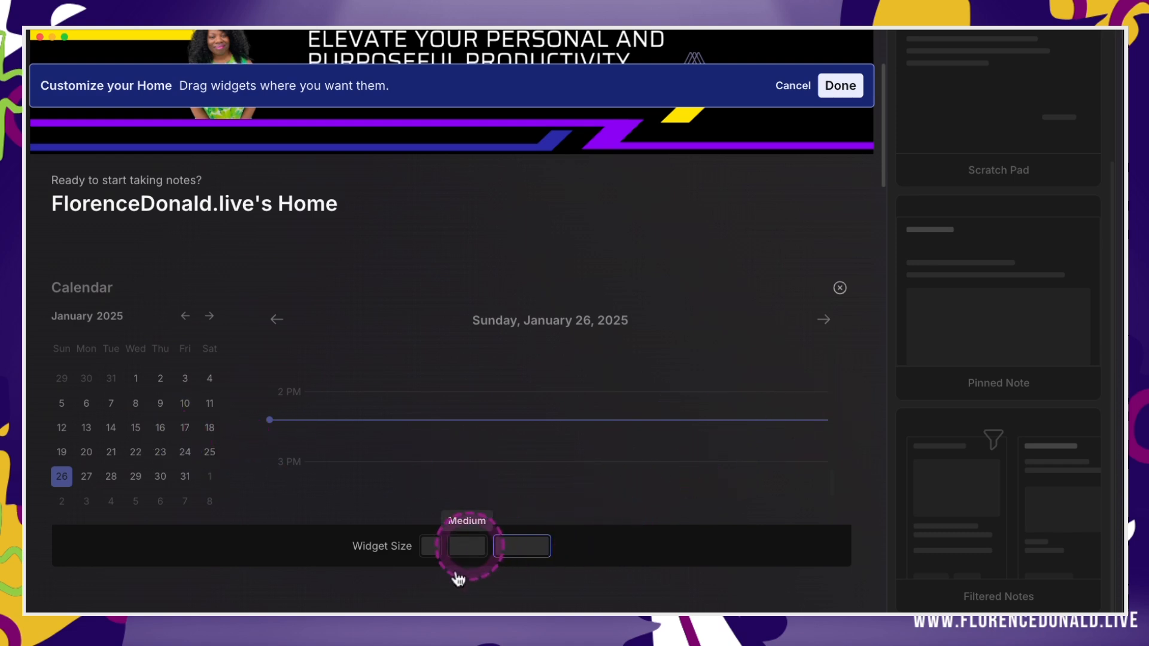
scroll(615, 469, "down", 8)
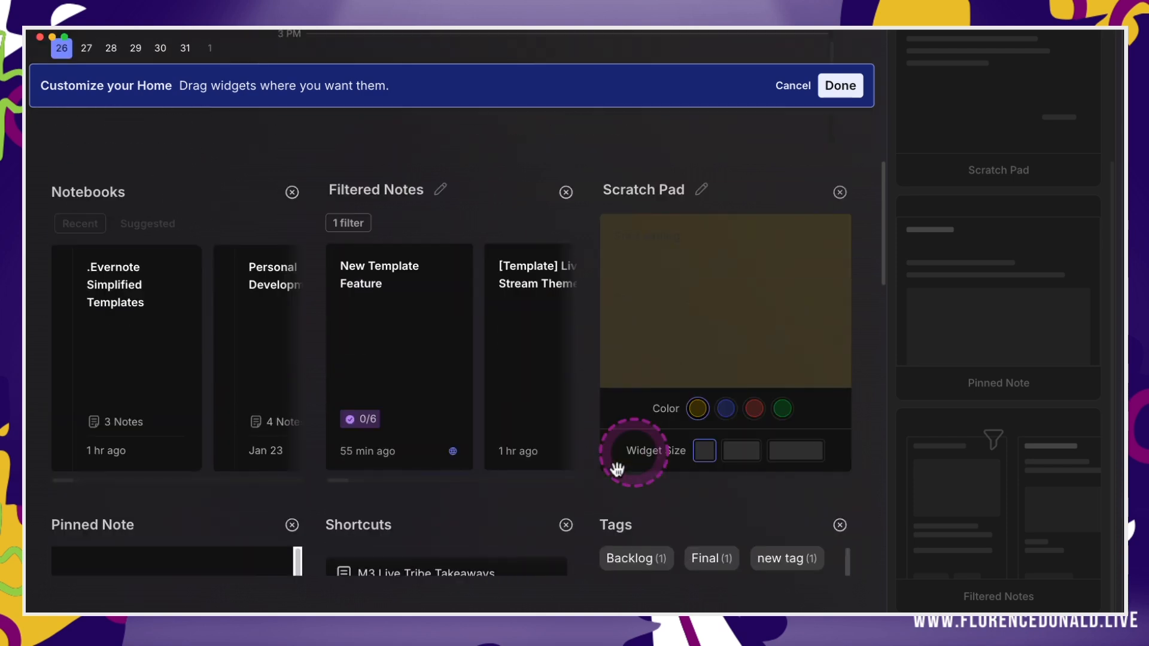
scroll(619, 466, "up", 4)
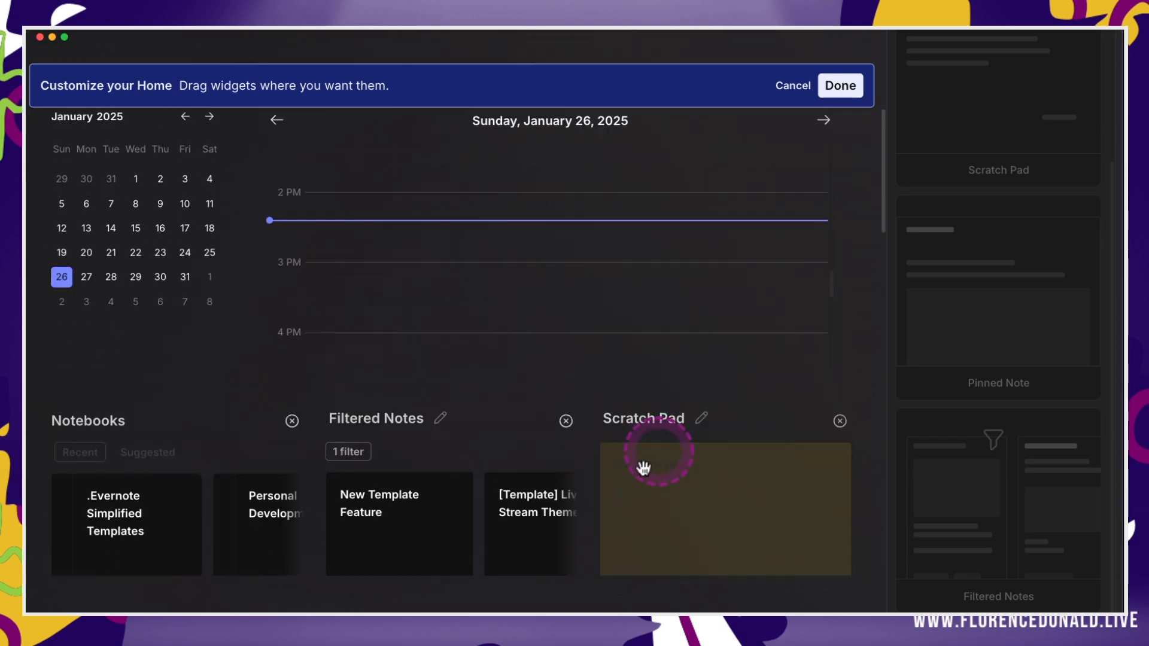
scroll(643, 468, "up", 3)
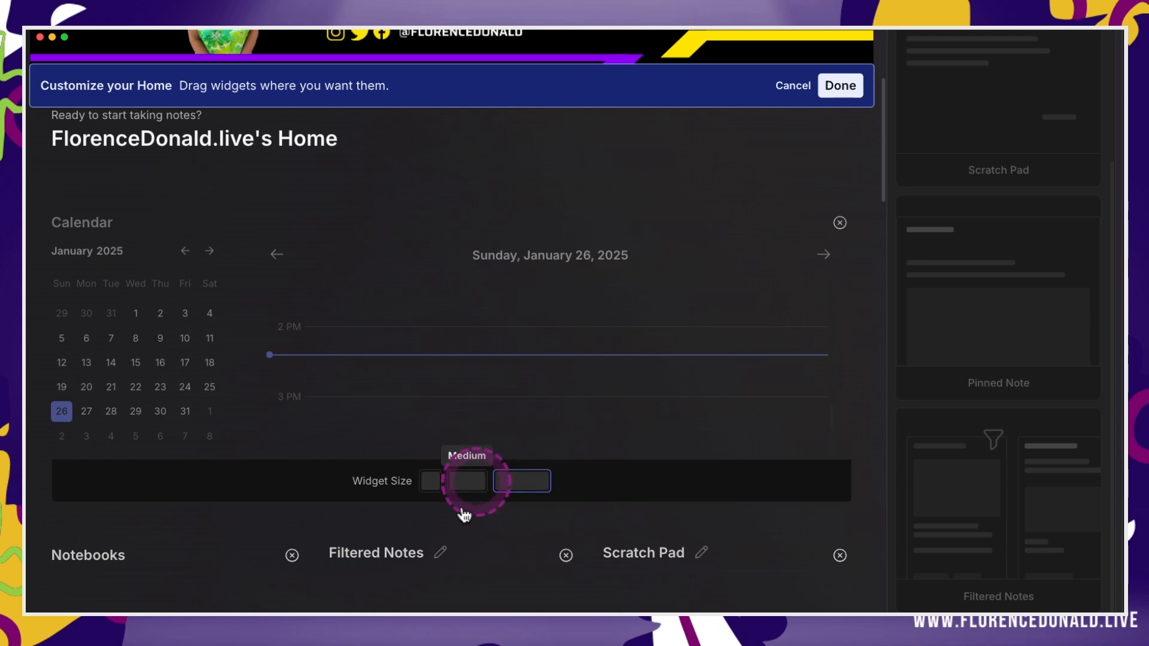
left_click(466, 486)
- Place the yellow Scratch Pad beside the Calendar widget and change its color to blue
scroll(663, 571, "down", 3)
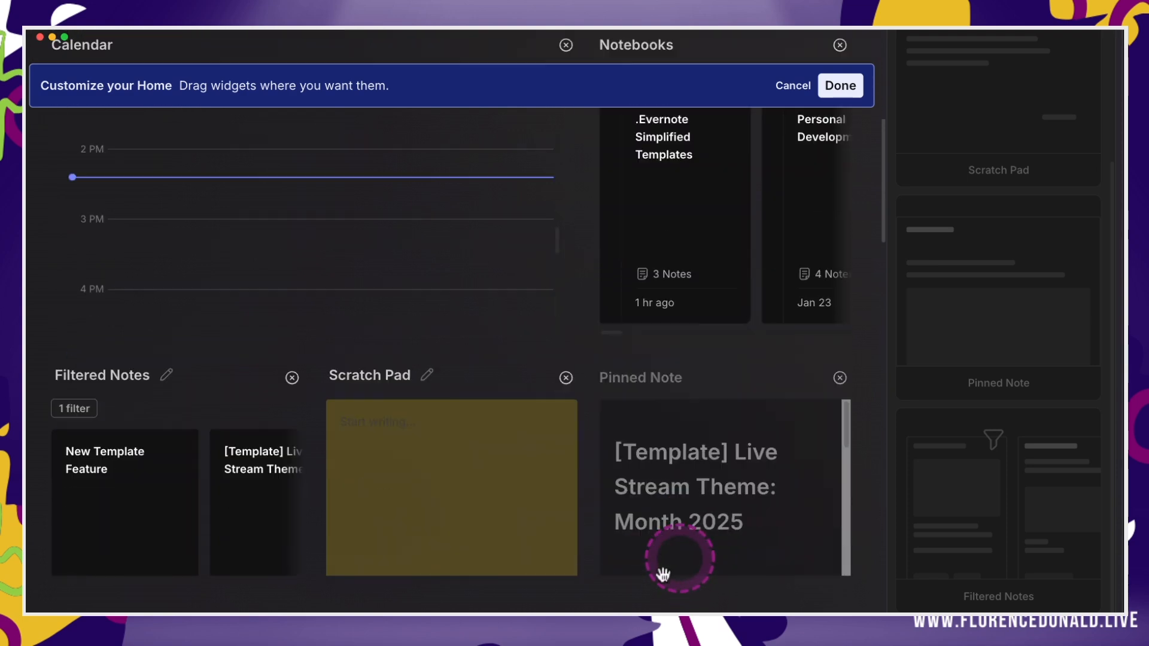
left_click_drag(482, 531, 605, 362)
scroll(505, 454, "up", 2)
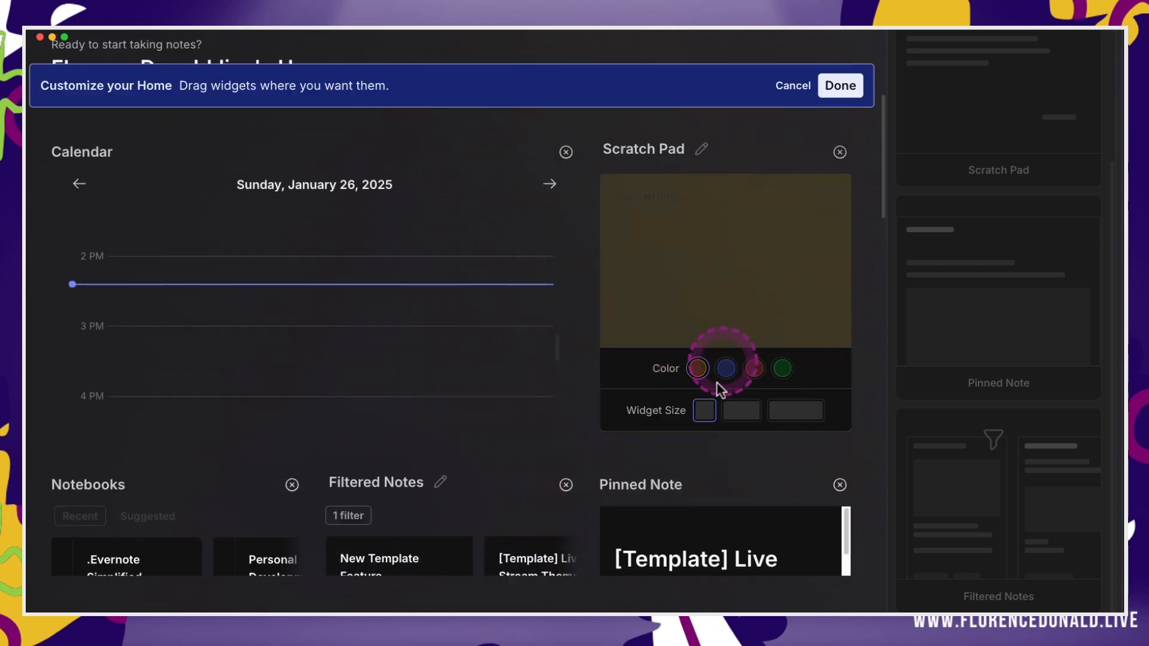
left_click(725, 368)
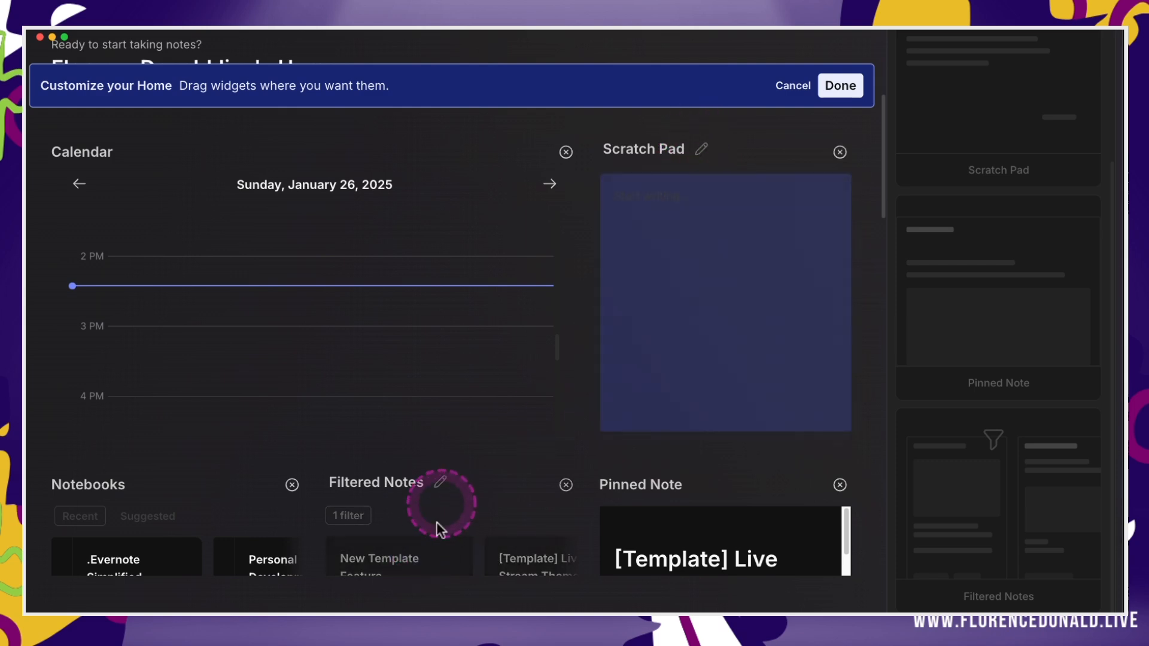
- Rename the blue Scratch Pad widget to "Business Notes"
scroll(437, 519, "down", 3)
scroll(439, 520, "down", 4)
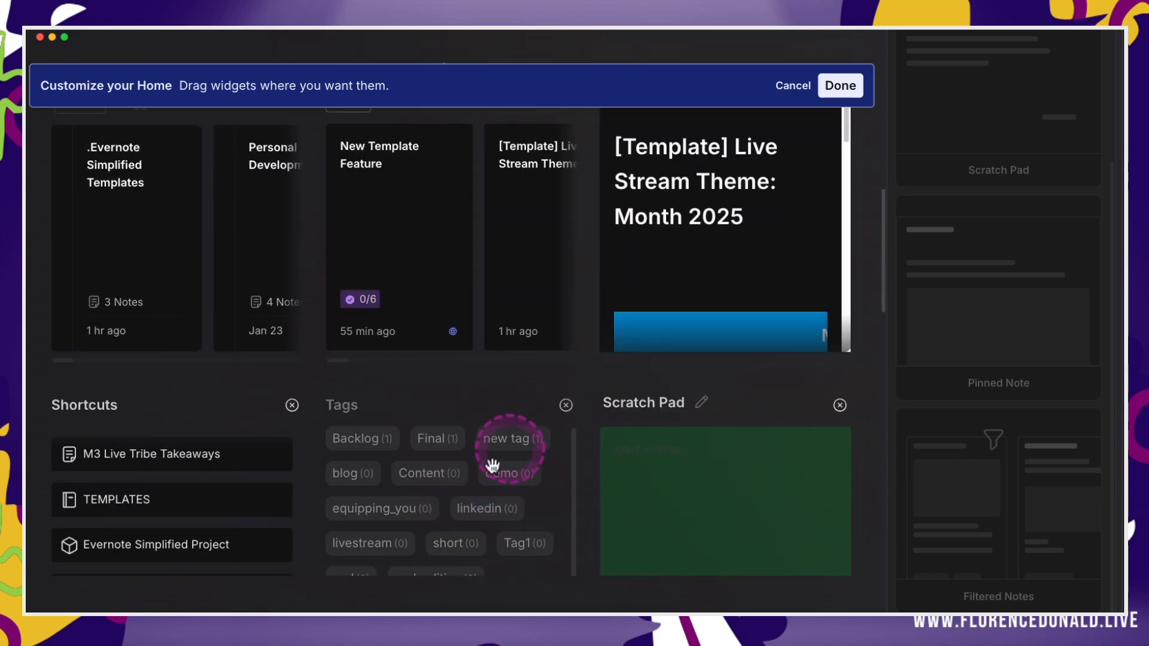
scroll(503, 449, "up", 2)
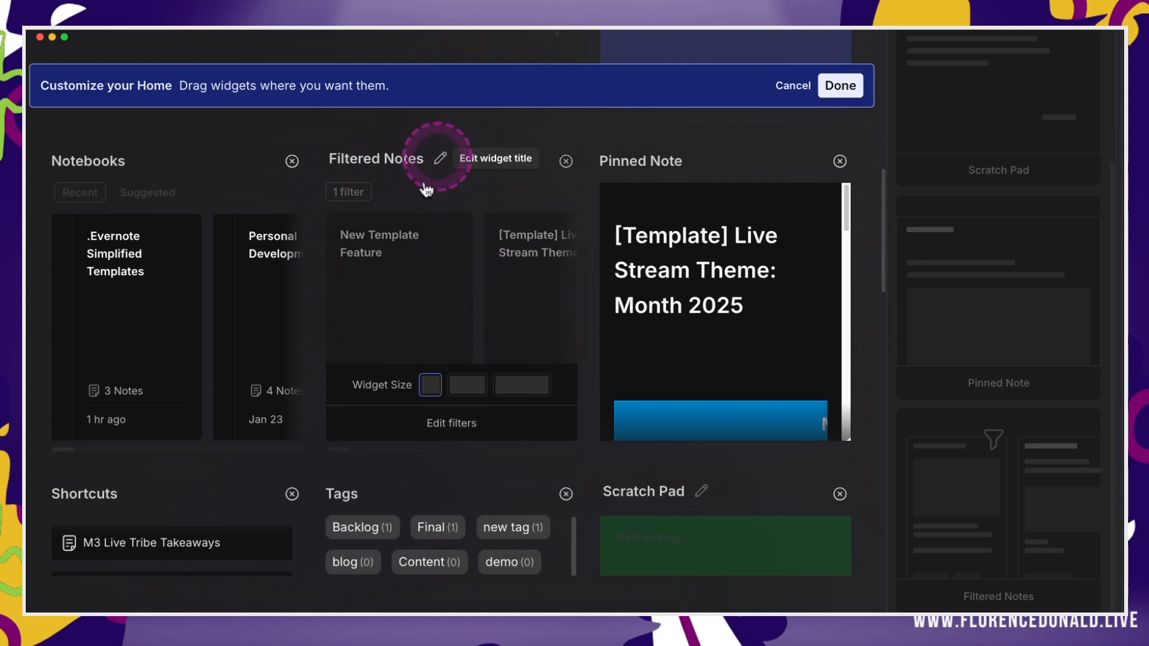
scroll(580, 299, "up", 5)
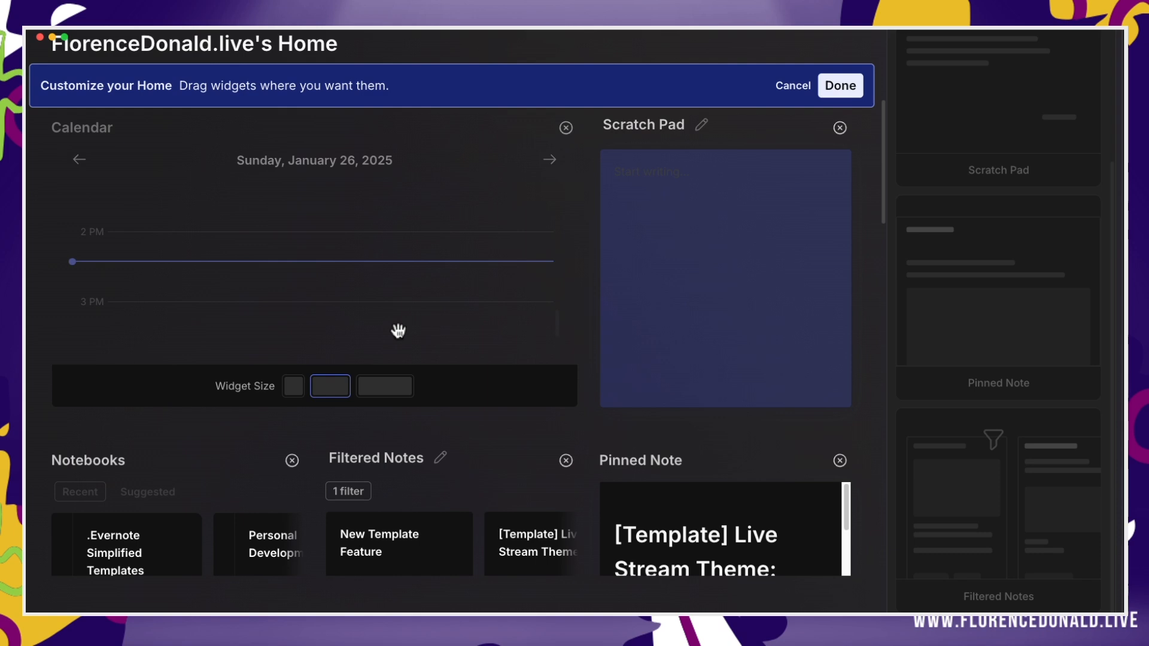
scroll(402, 328, "up", 3)
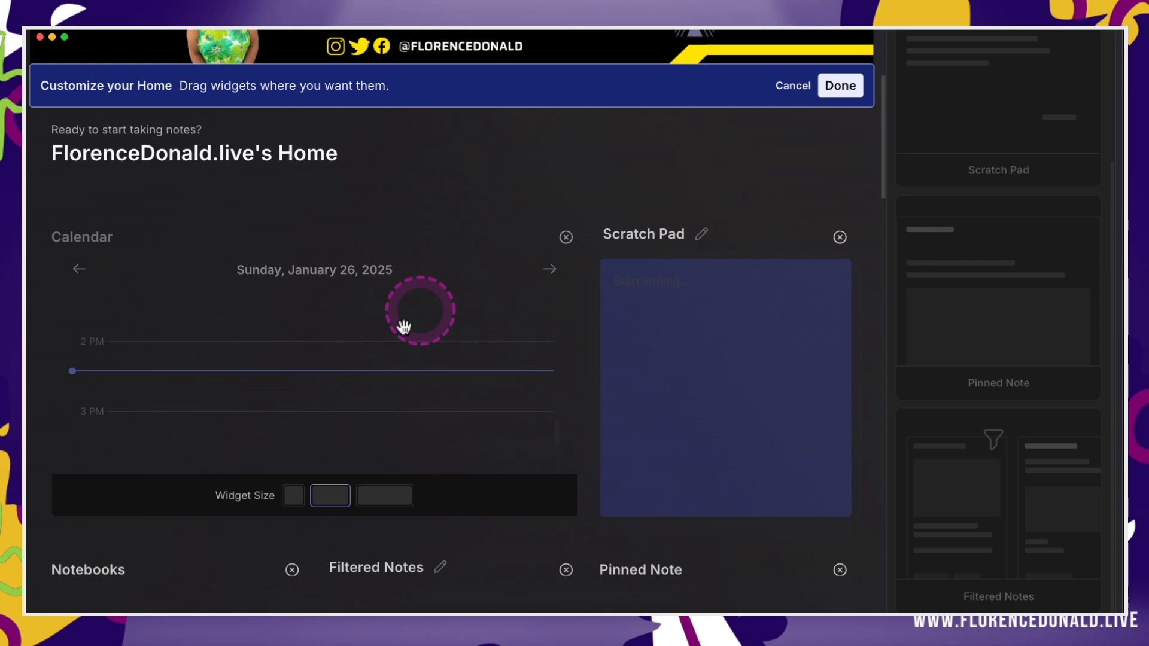
left_click(679, 347)
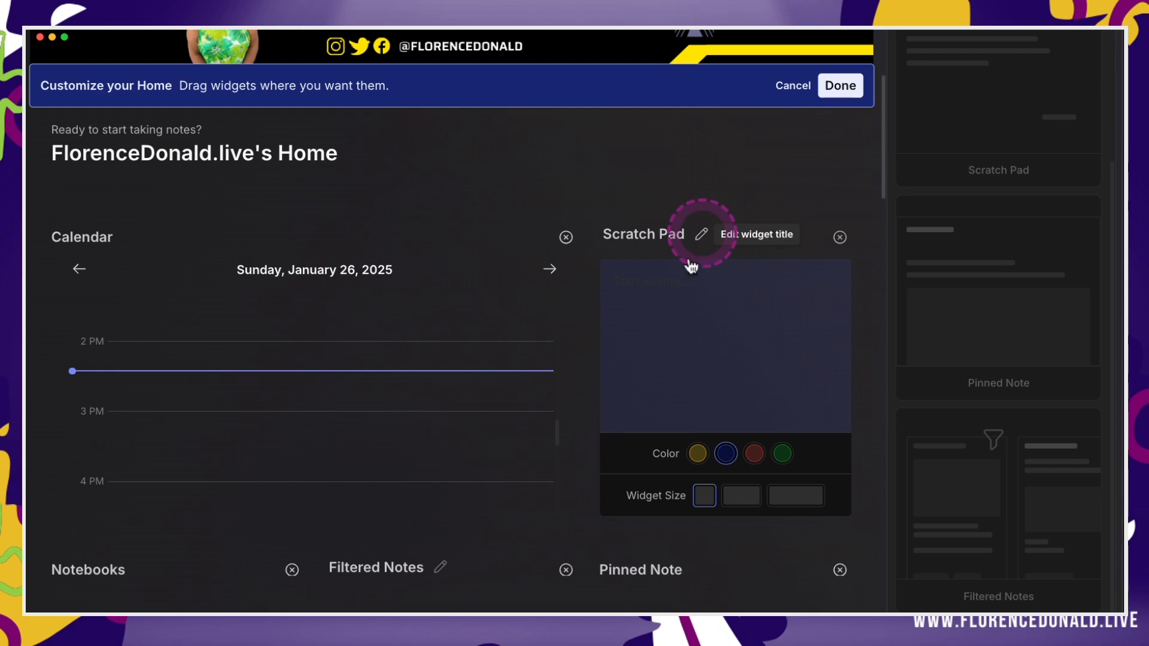
left_click(698, 235)
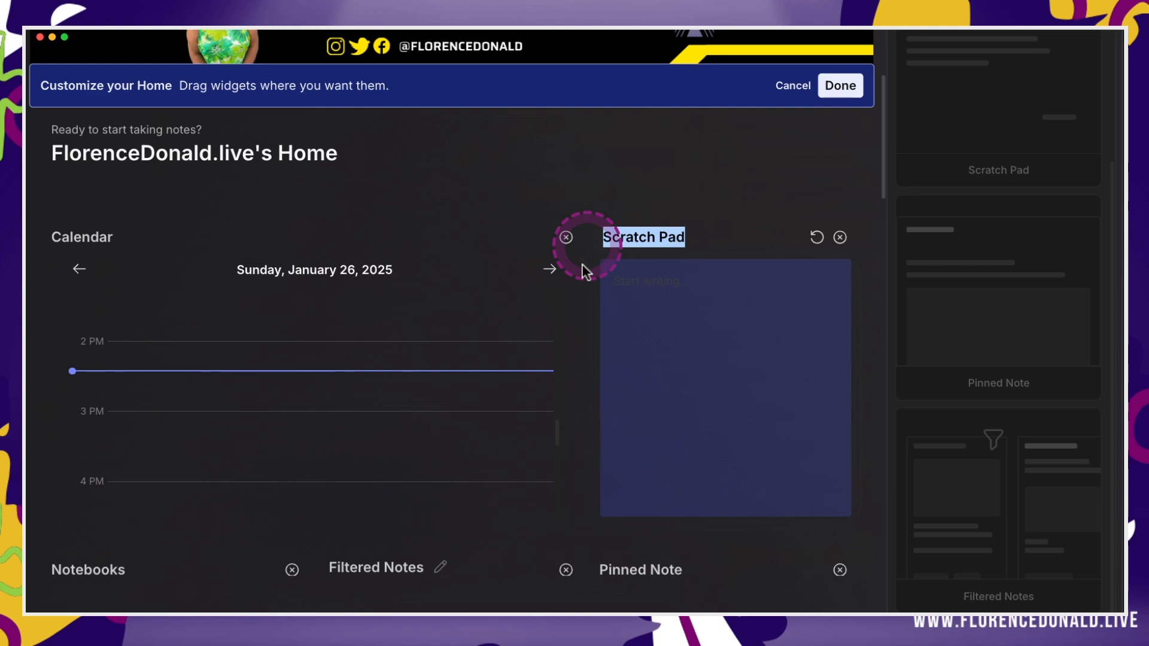
type("Business ")
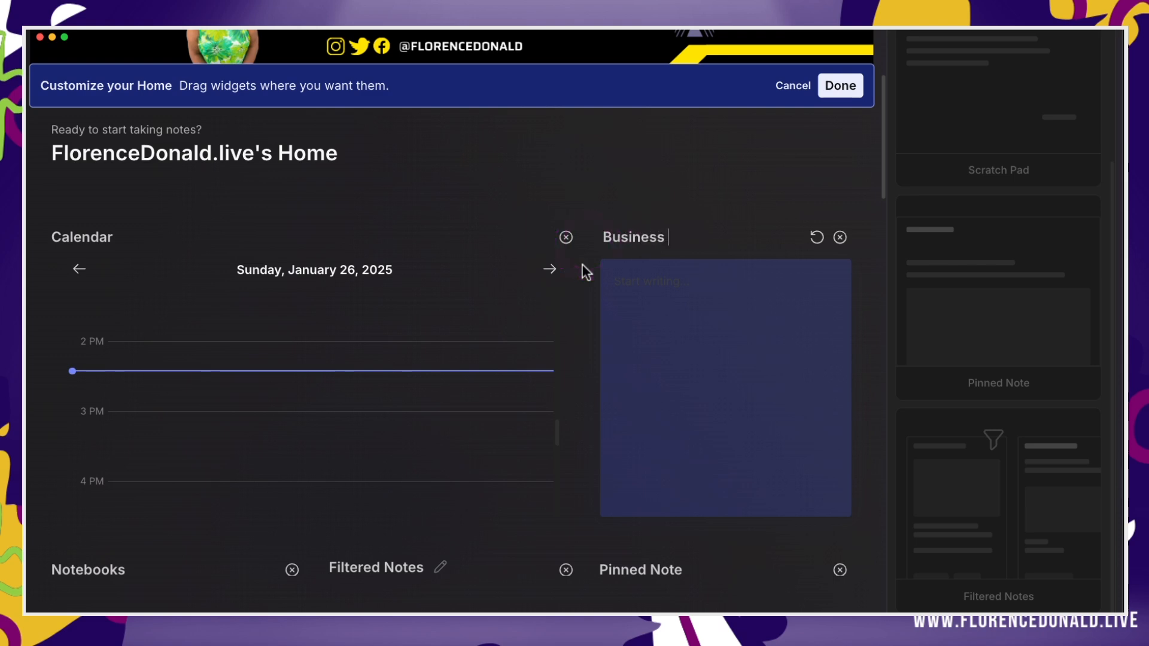
type("NOtes")
key("BackSpace")
key("BackSpace")
key("BackSpace")
key("BackSpace")
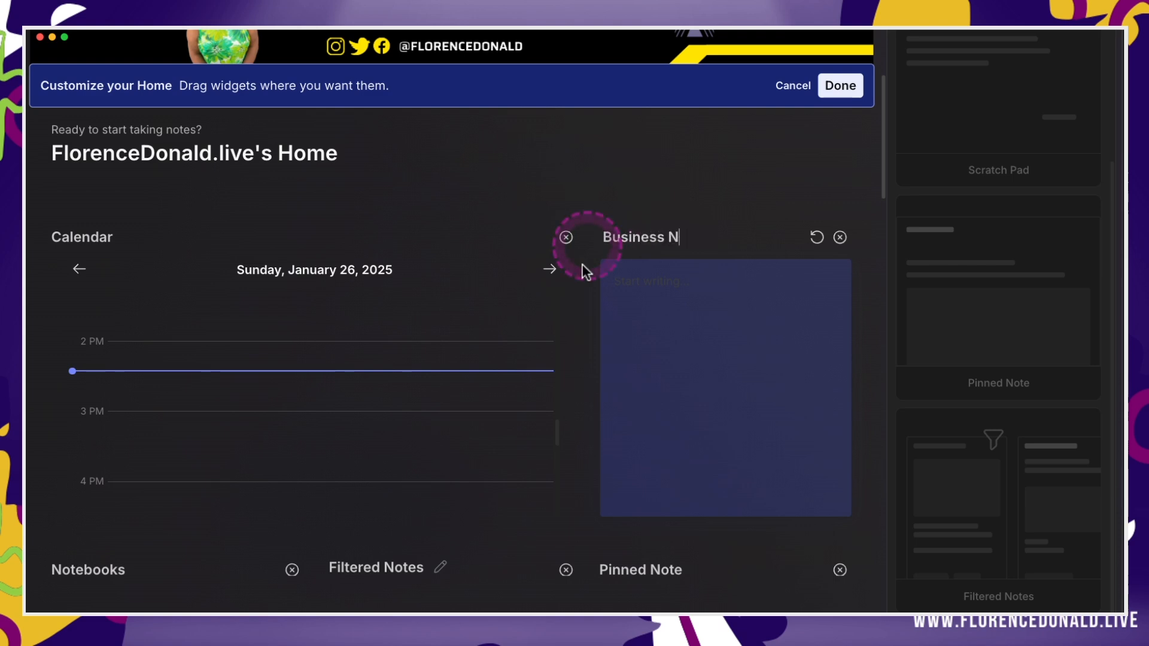
type("otes")
- Rename the Filtered Notes widget to "Active Projects with Tasks"
scroll(583, 264, "down", 5)
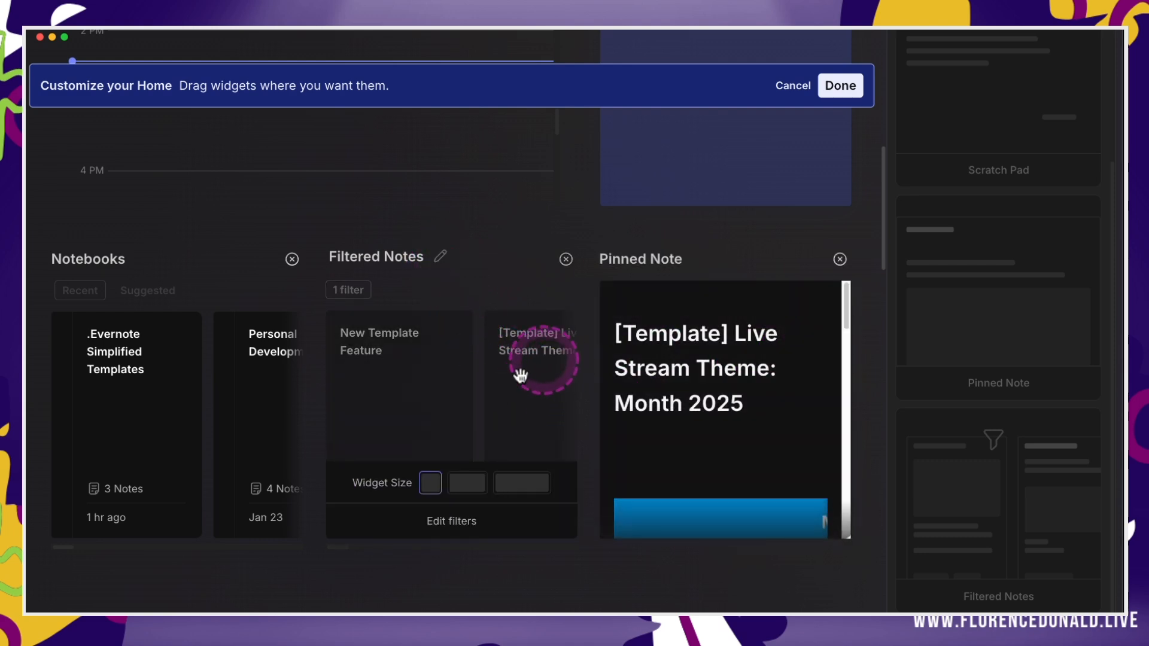
left_click(440, 256)
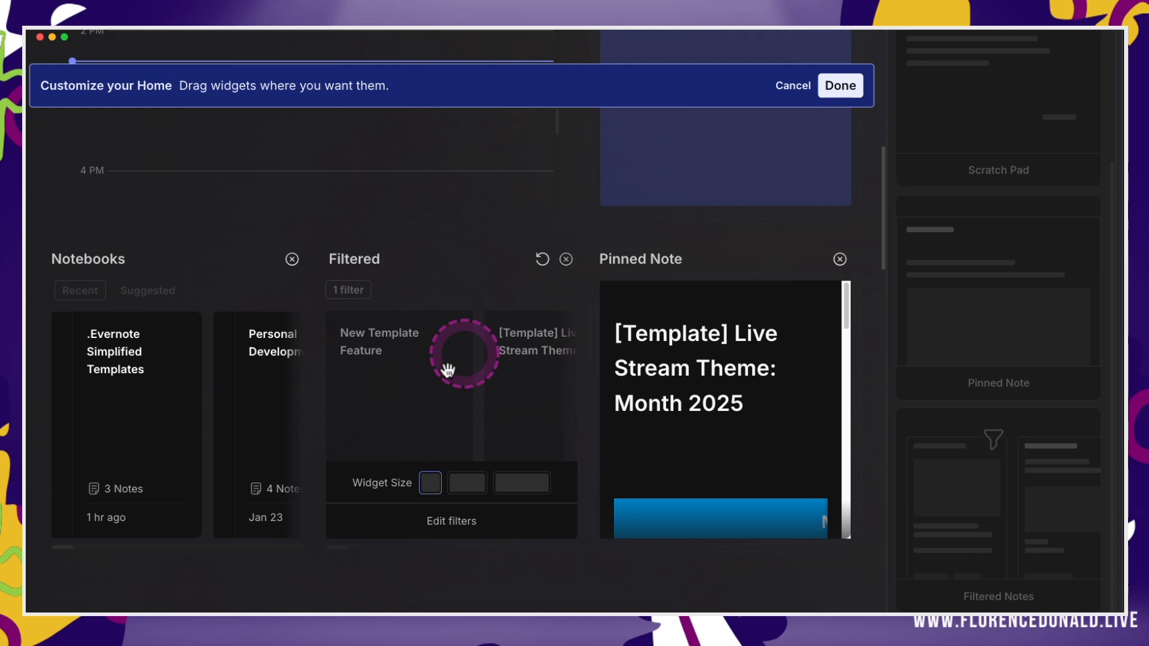
key("BackSpace")
key("BackSpace")
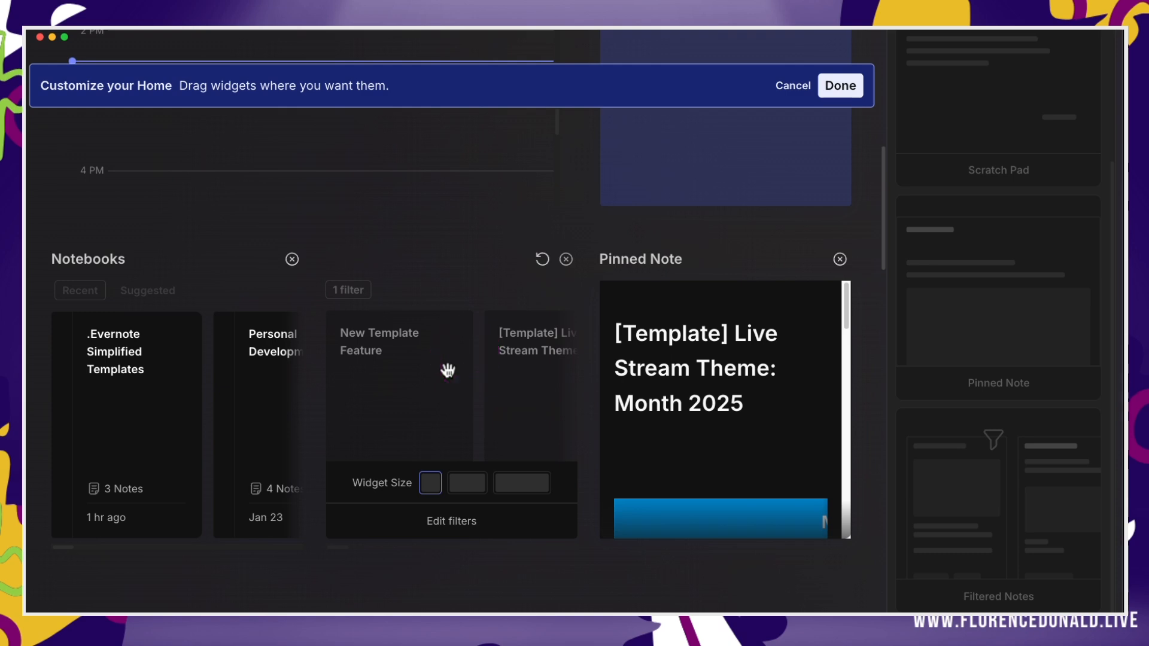
type("A")
left_click(447, 370)
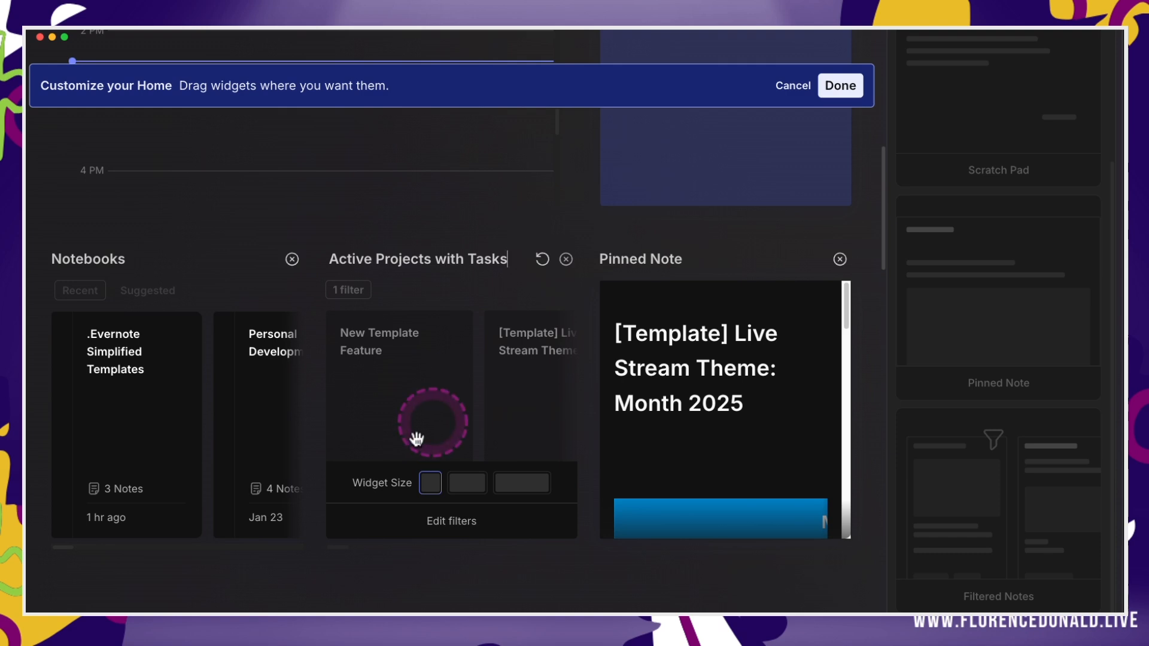
- Open the filter settings of the "Active Projects with Tasks" widget
scroll(456, 436, "down", 1)
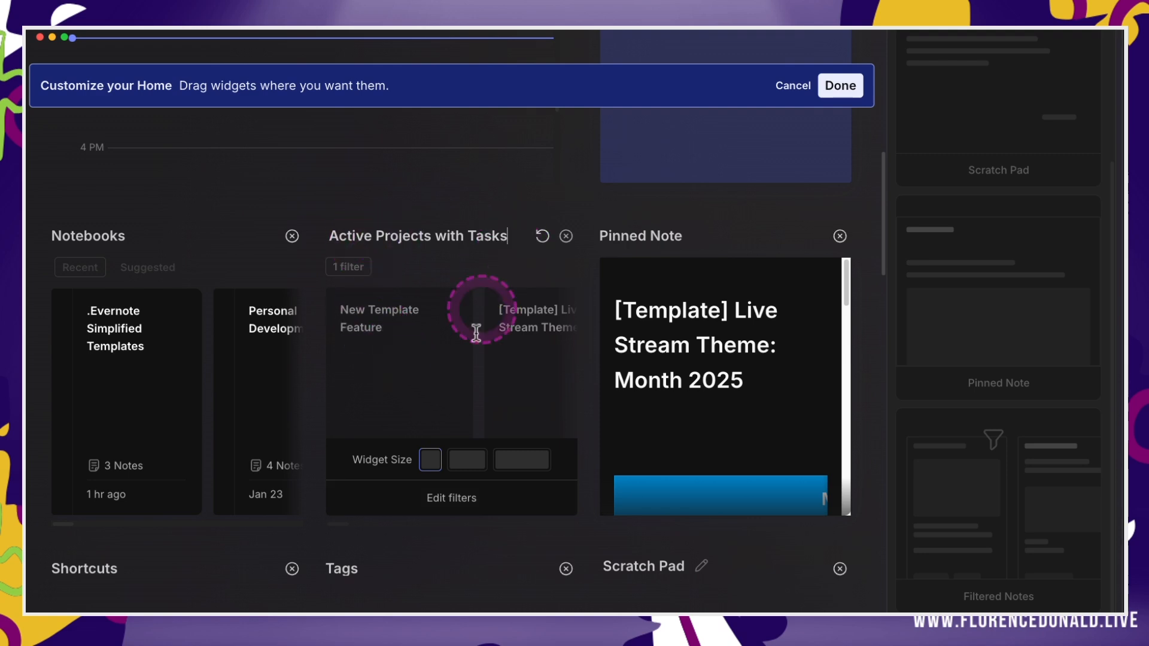
left_click(449, 501)
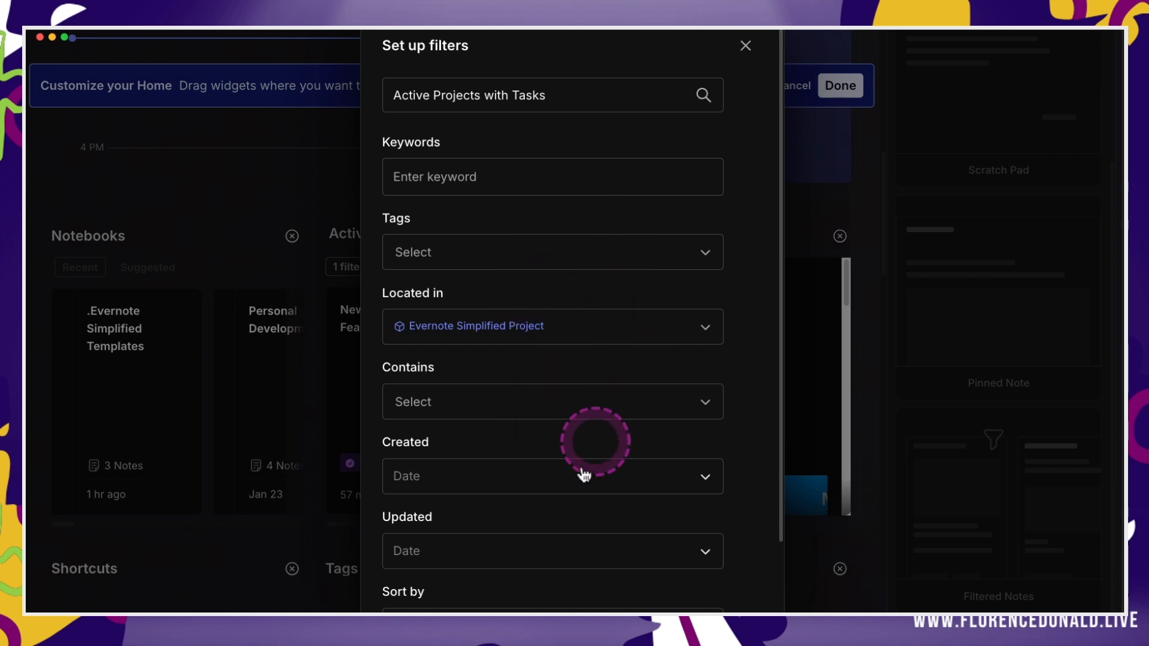
scroll(589, 491, "down", 2)
scroll(602, 476, "up", 2)
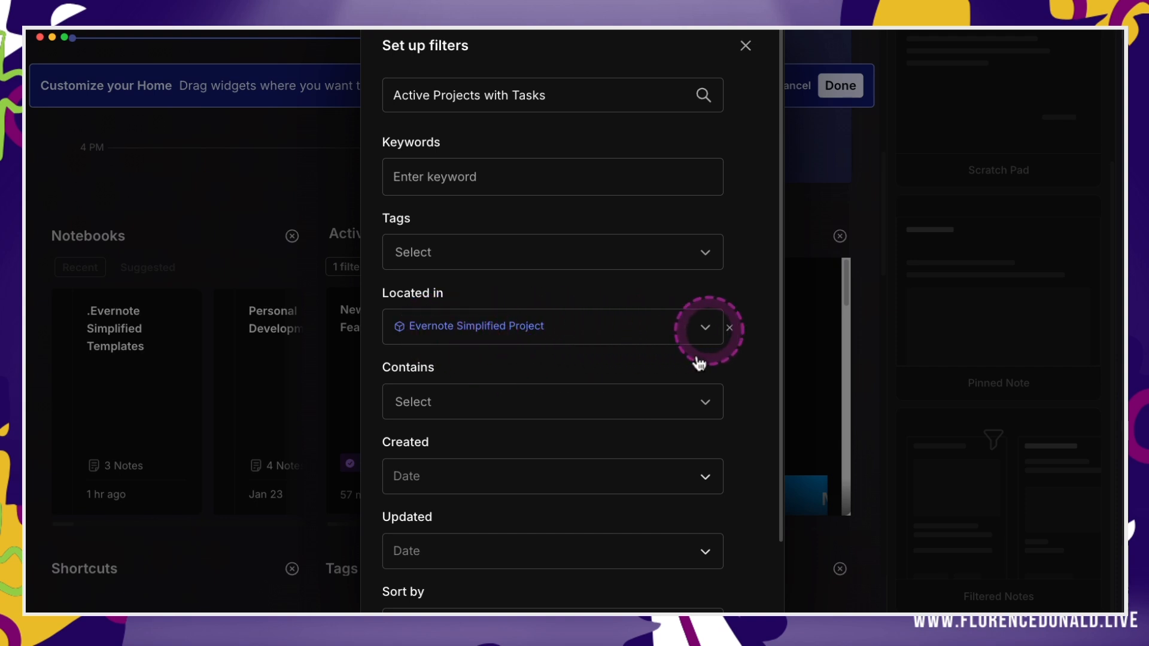
- Examine the locations offered for the filter, including the notebooks inside the 1 Projects_Small stack
left_click(701, 339)
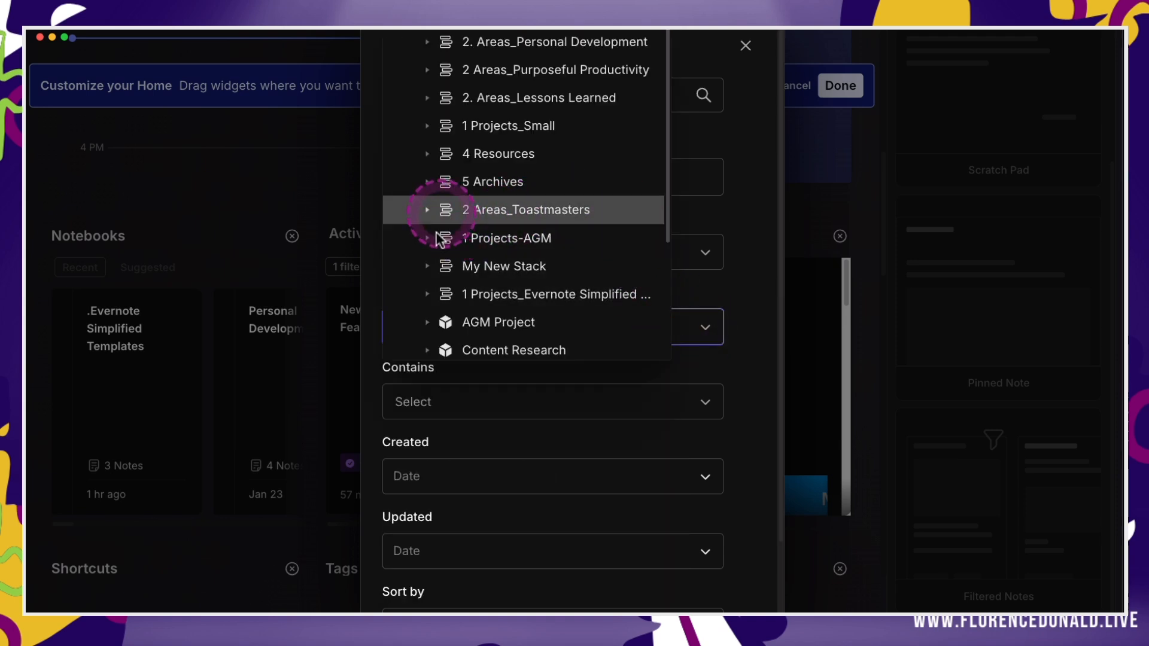
left_click(427, 126)
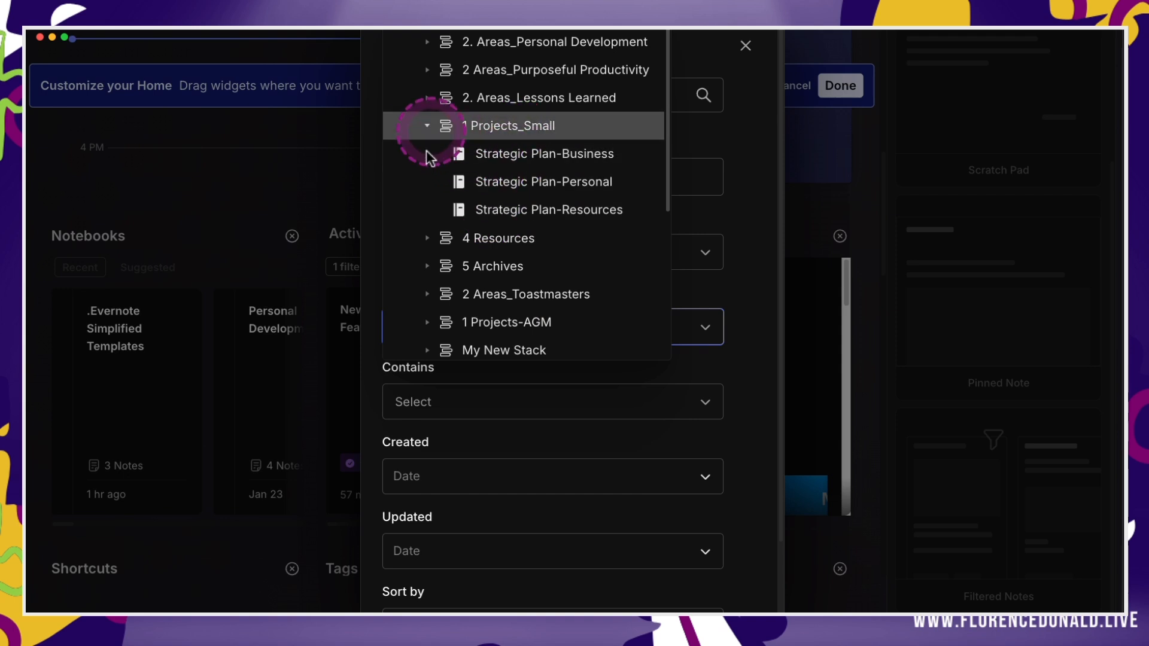
left_click(426, 128)
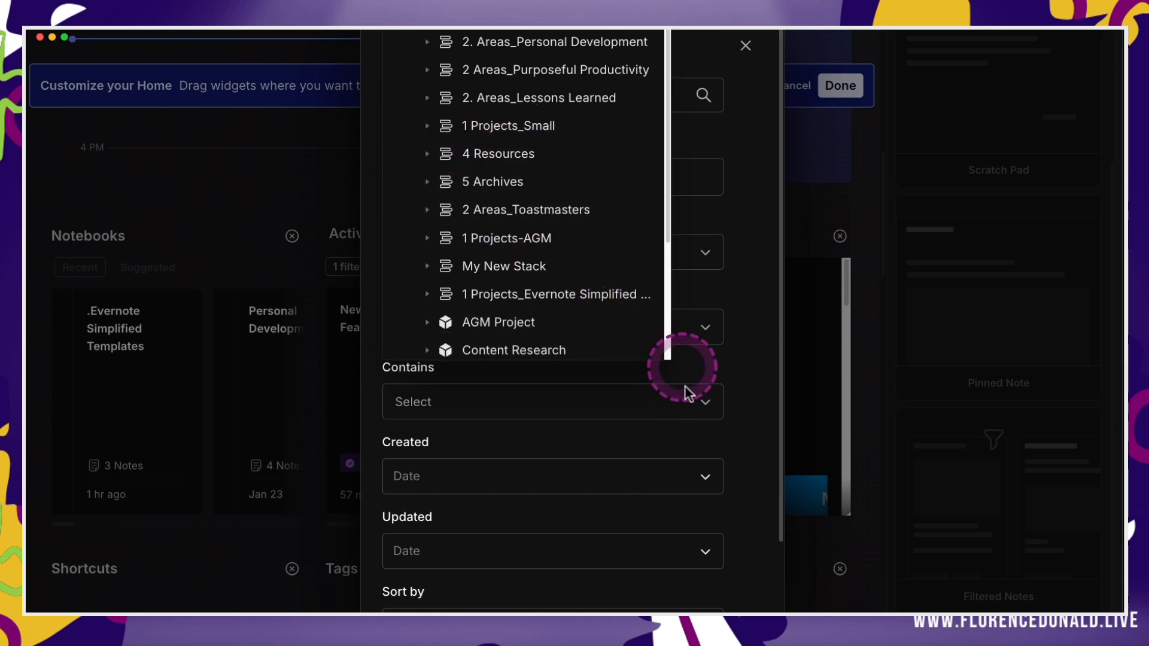
left_click(725, 383)
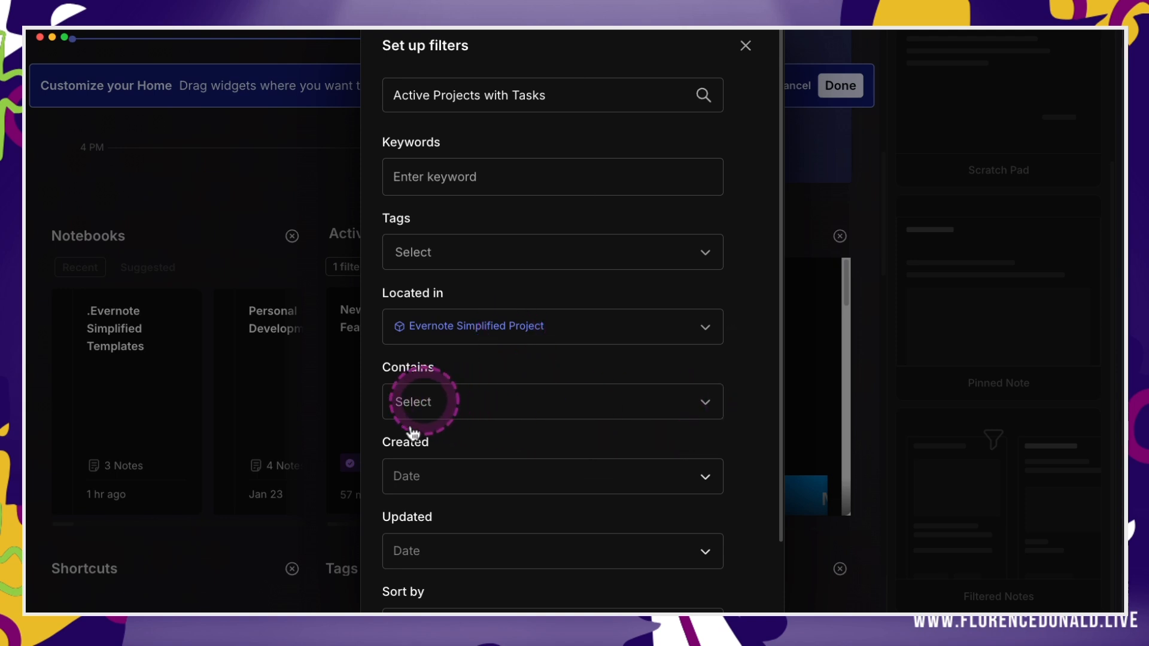
- Restrict the widget's filter to notes that contain "Tasks: not completed"
left_click(692, 431)
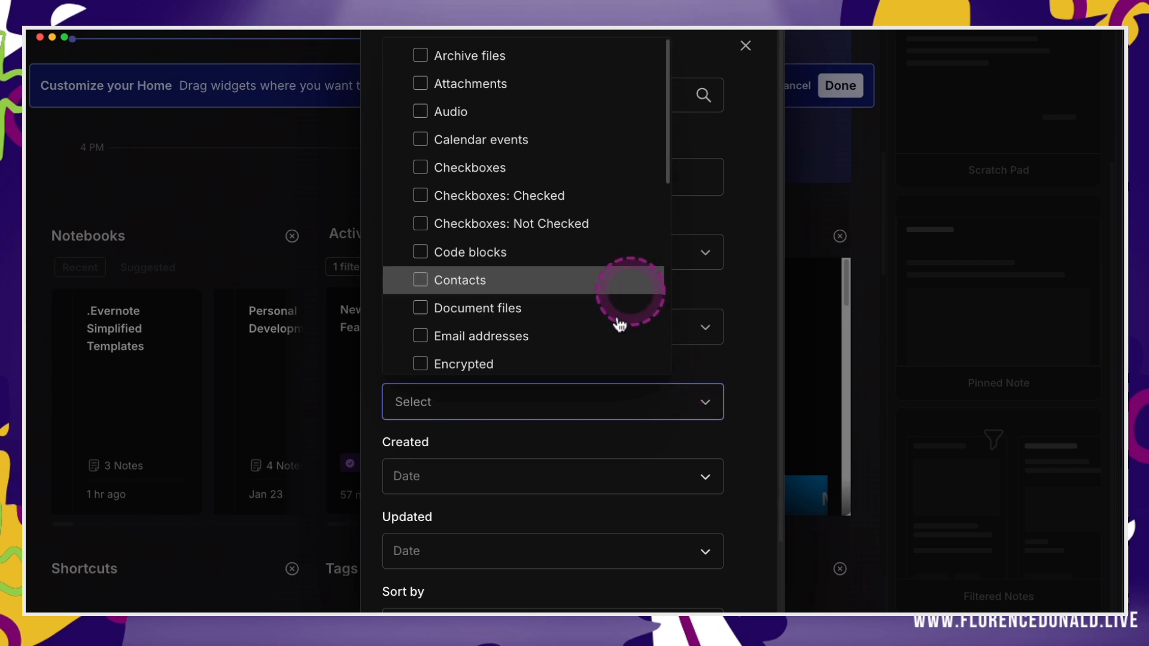
scroll(541, 293, "down", 6)
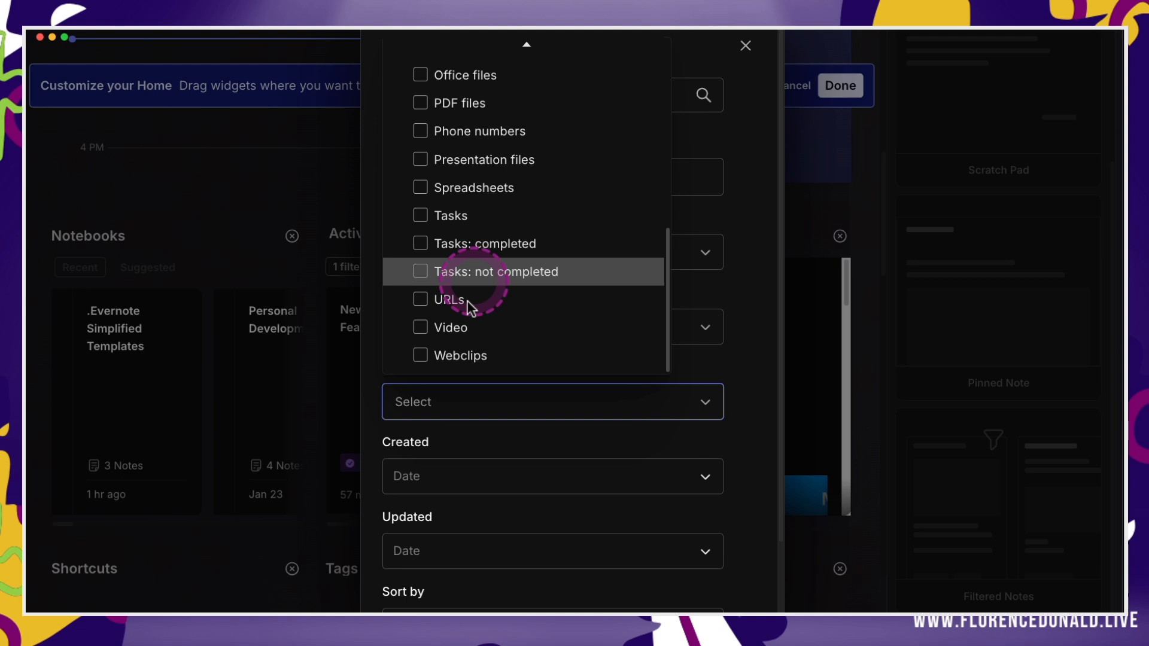
left_click(420, 272)
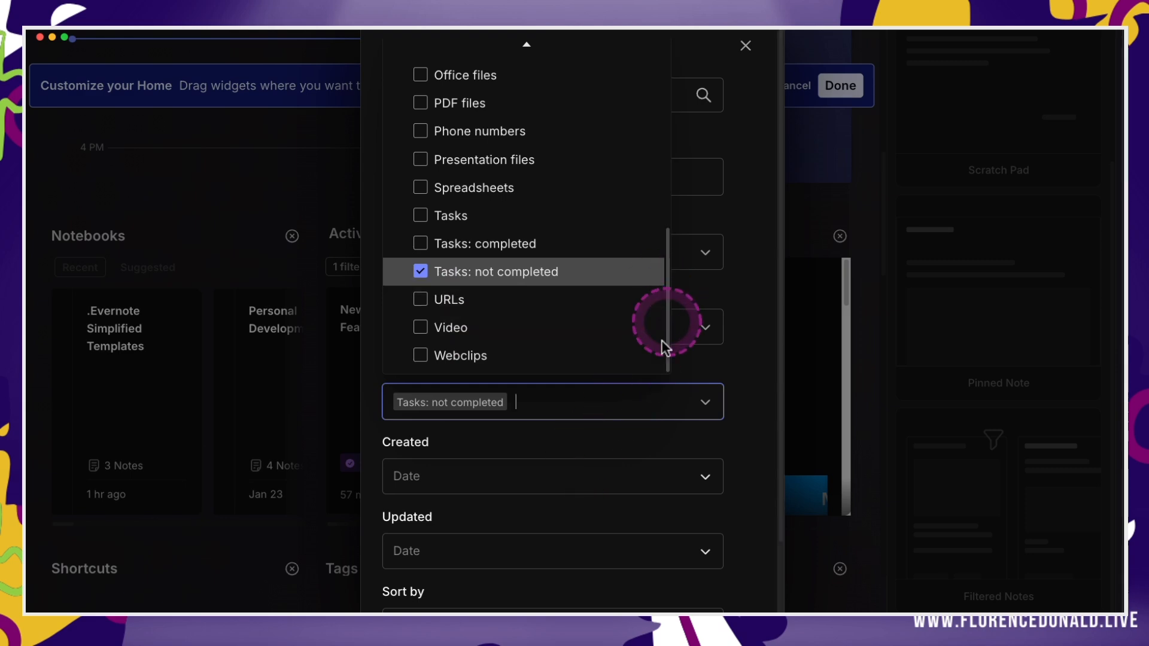
- Examine the other content types offered for the Contains filter, from Attachments through Webclips
scroll(658, 341, "up", 2)
scroll(628, 333, "up", 5)
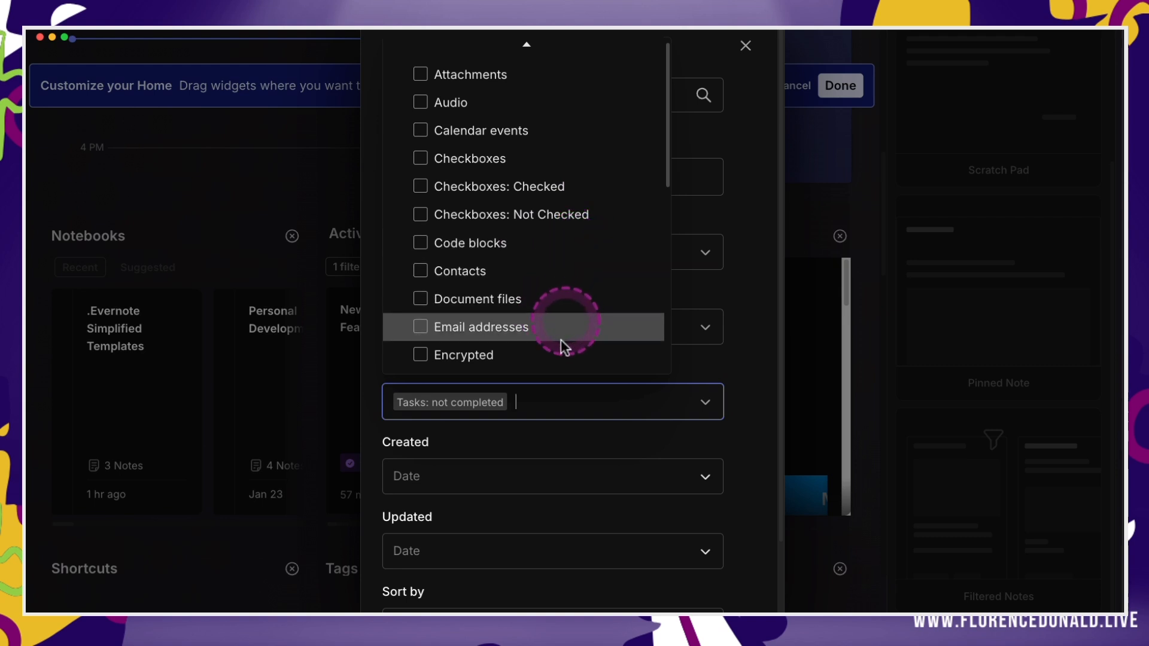
scroll(561, 340, "down", 2)
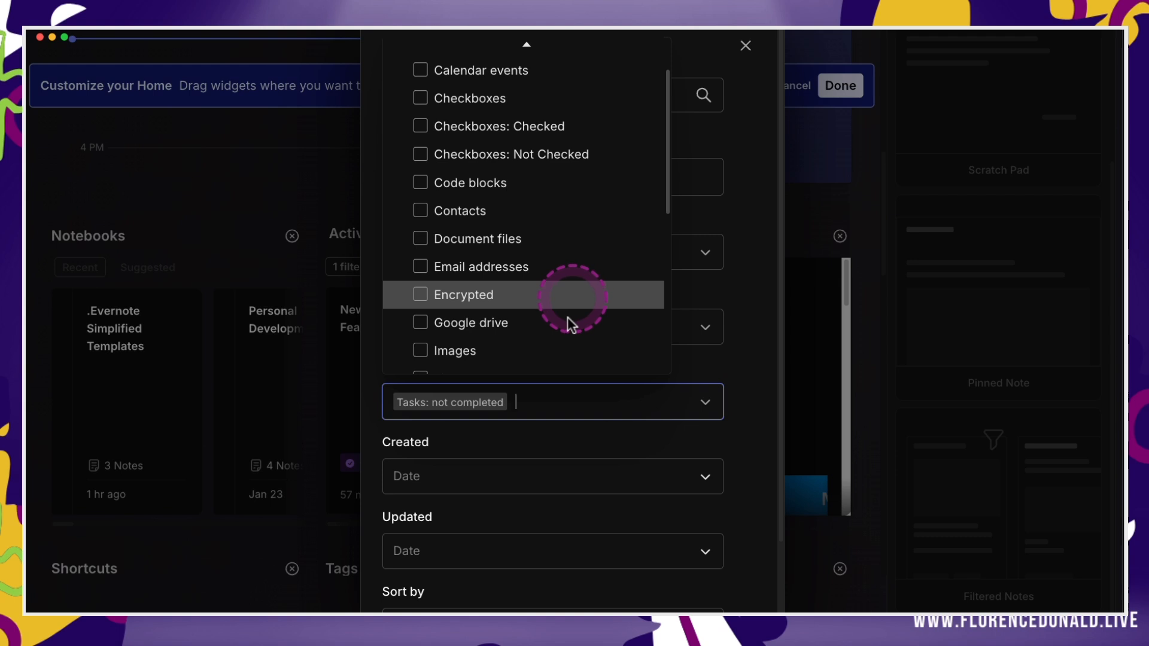
scroll(567, 317, "down", 1)
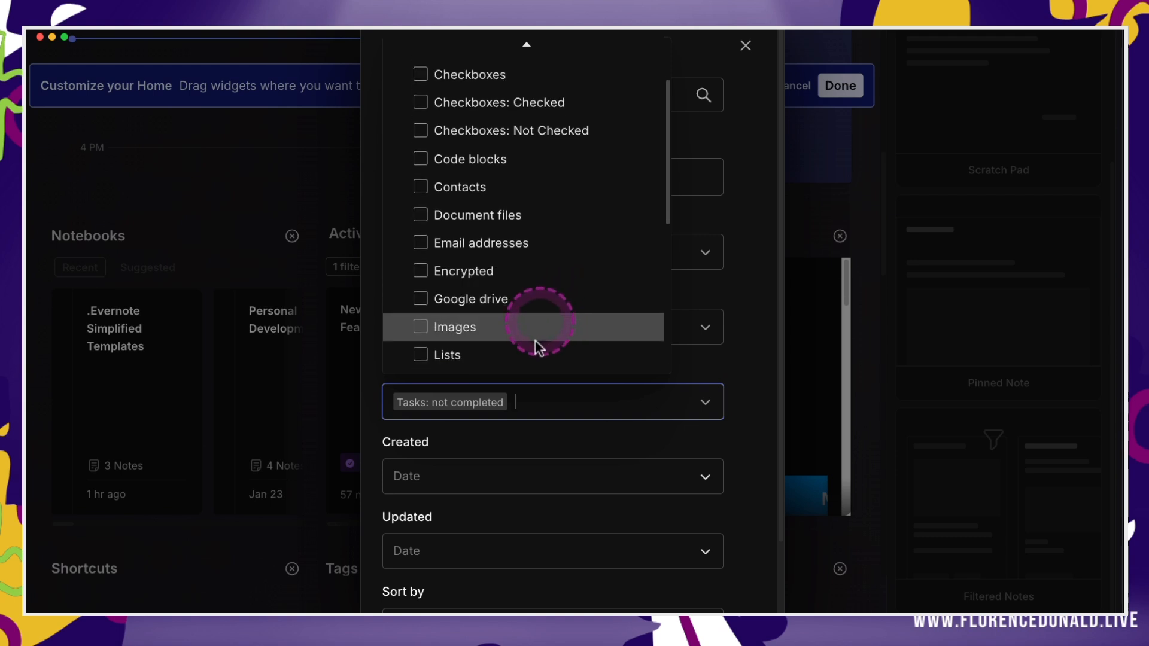
scroll(534, 343, "down", 4)
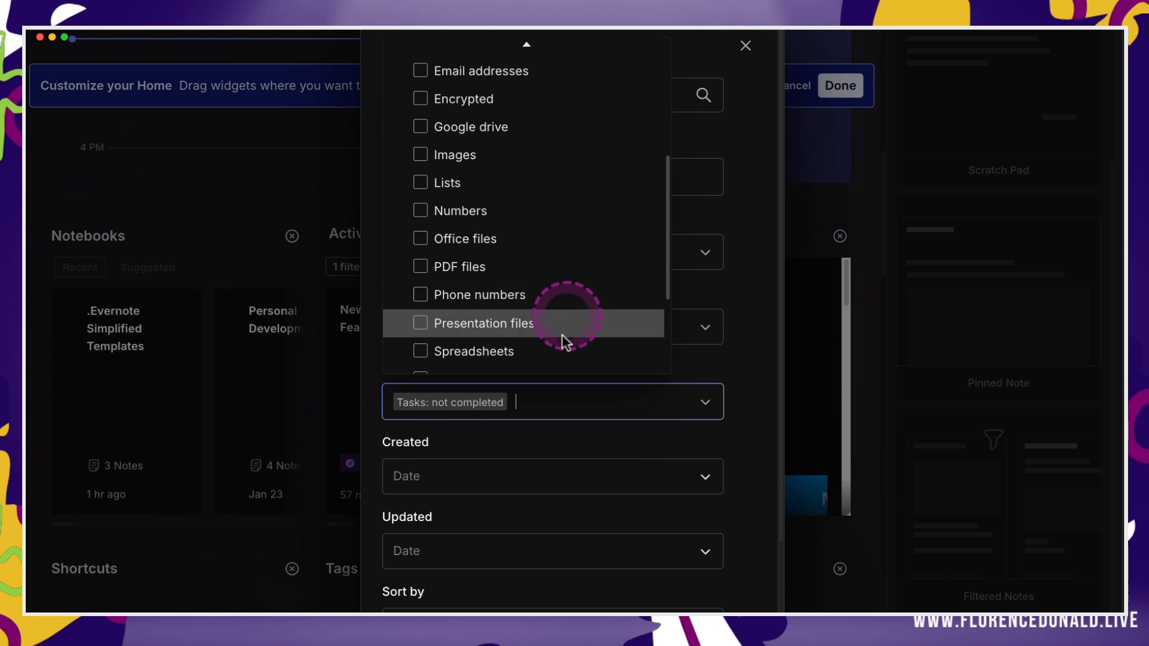
scroll(561, 342, "down", 1)
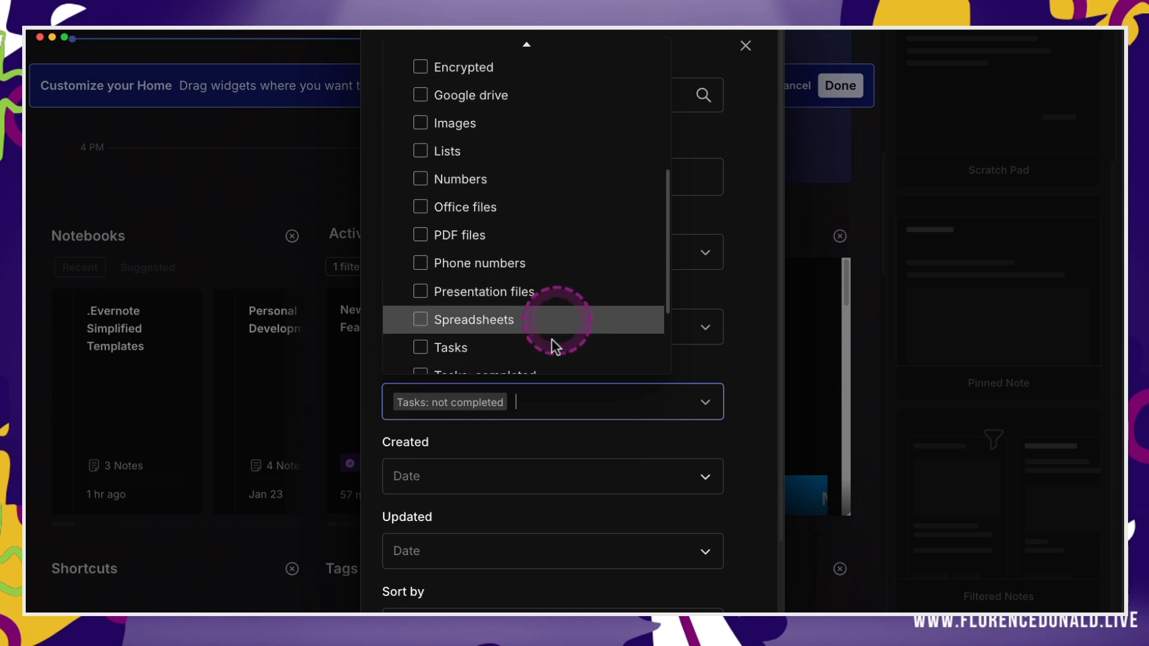
scroll(552, 340, "down", 1)
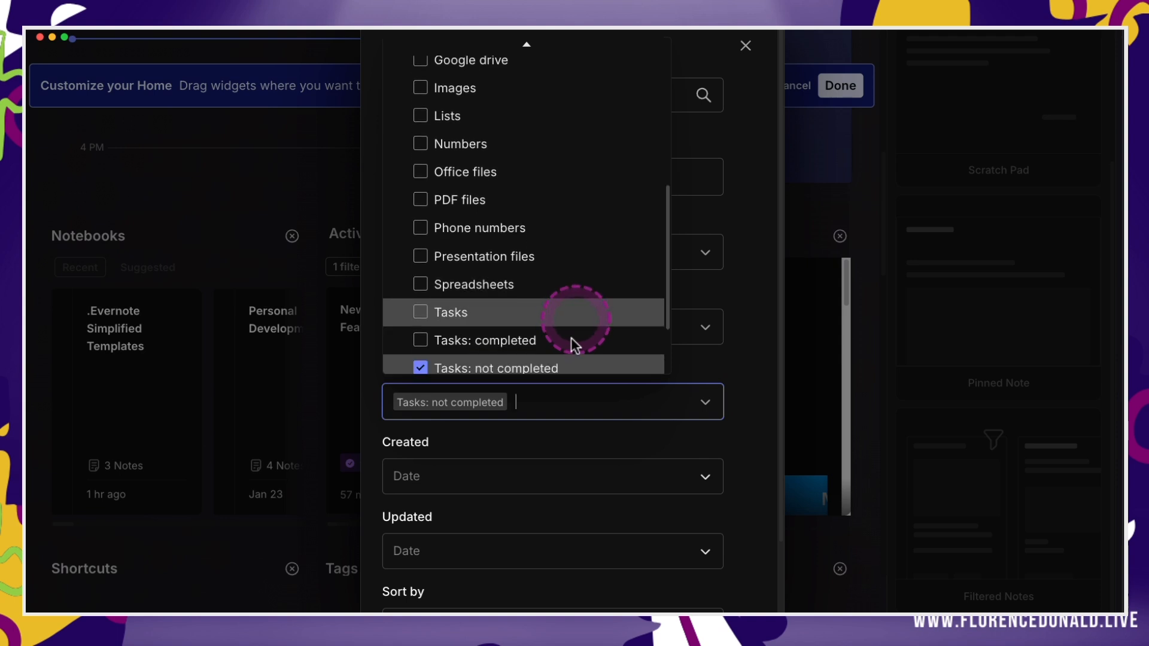
scroll(574, 350, "down", 1)
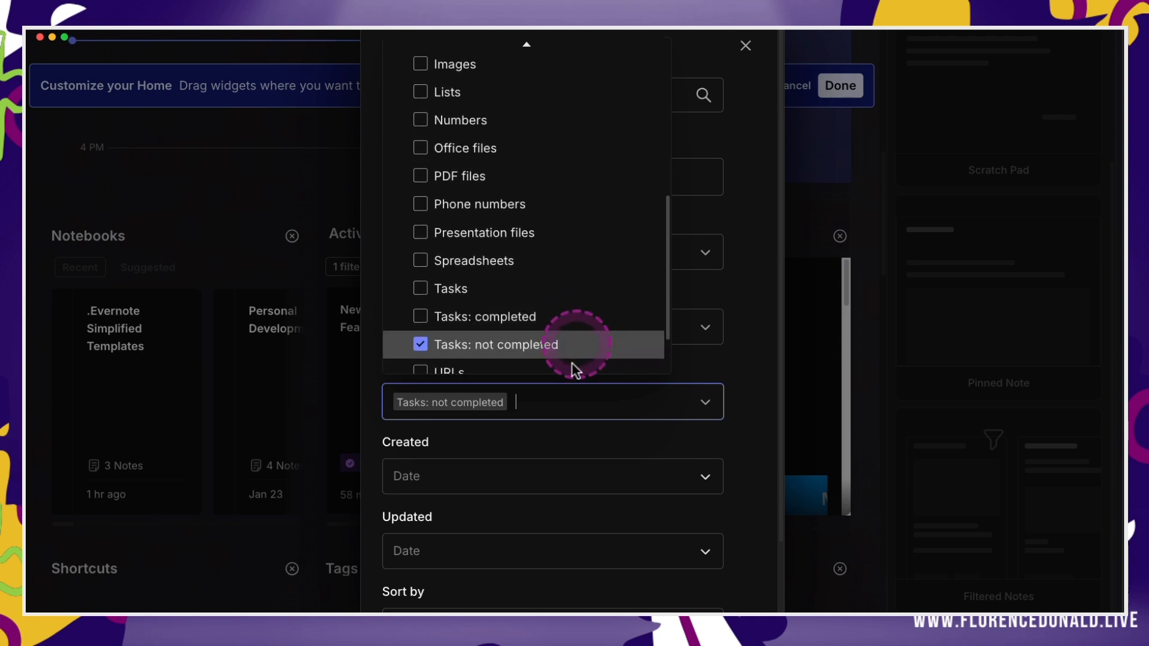
scroll(576, 359, "down", 2)
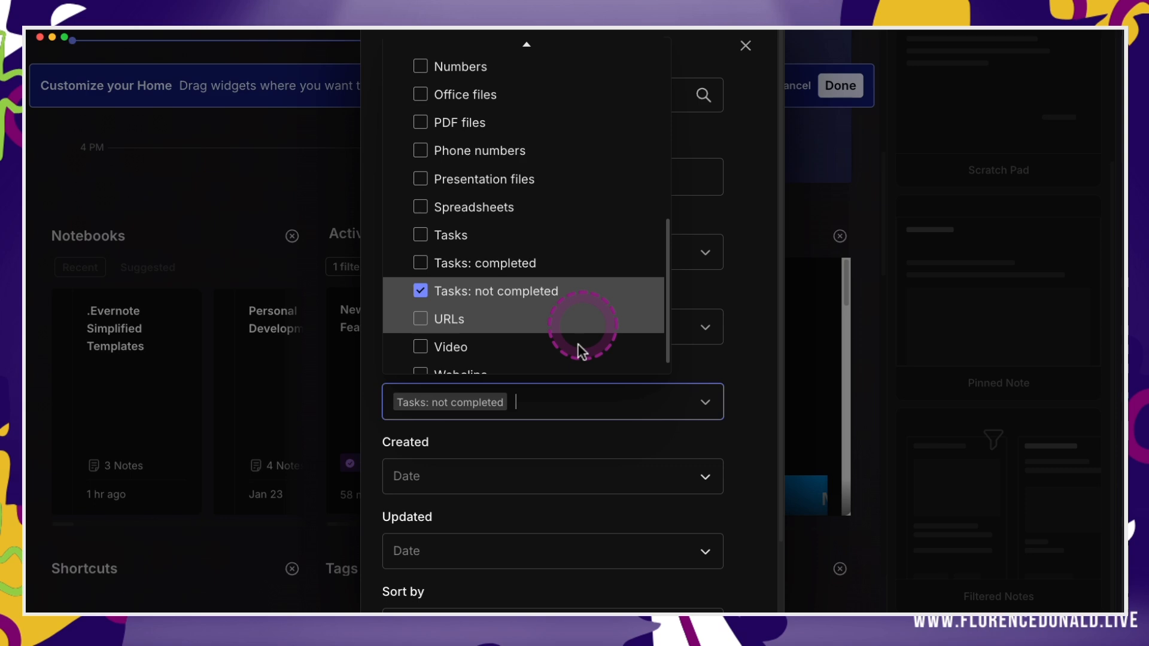
scroll(577, 344, "down", 1)
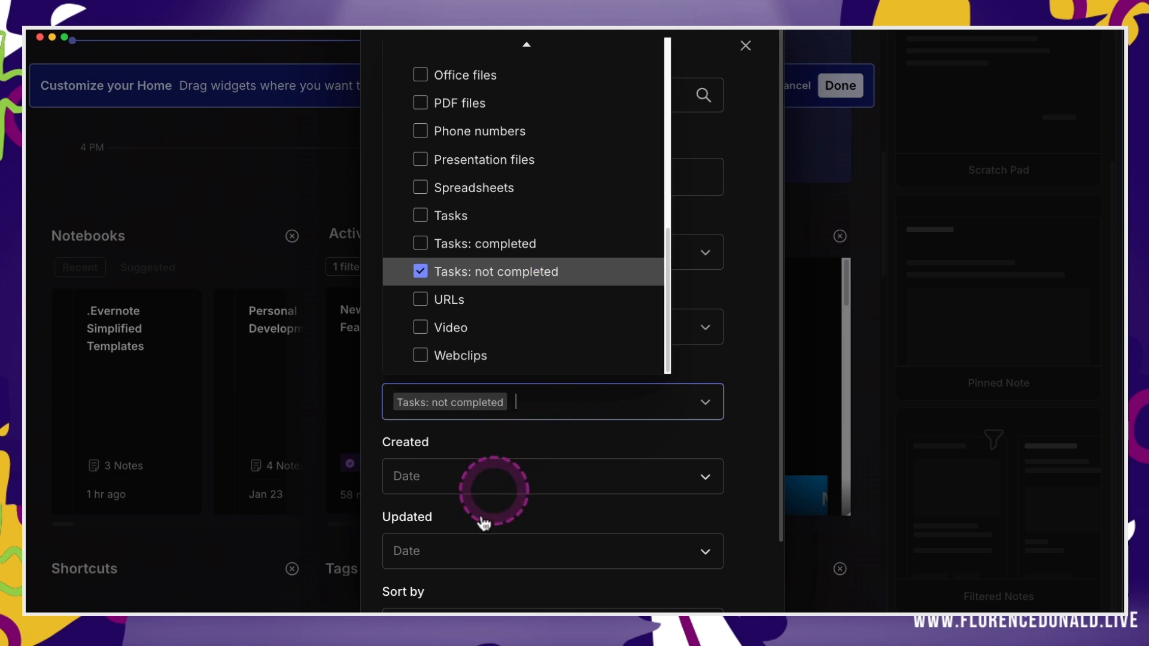
left_click(520, 465)
- Sort the filtered notes by Title and apply the filter settings
scroll(626, 452, "down", 1)
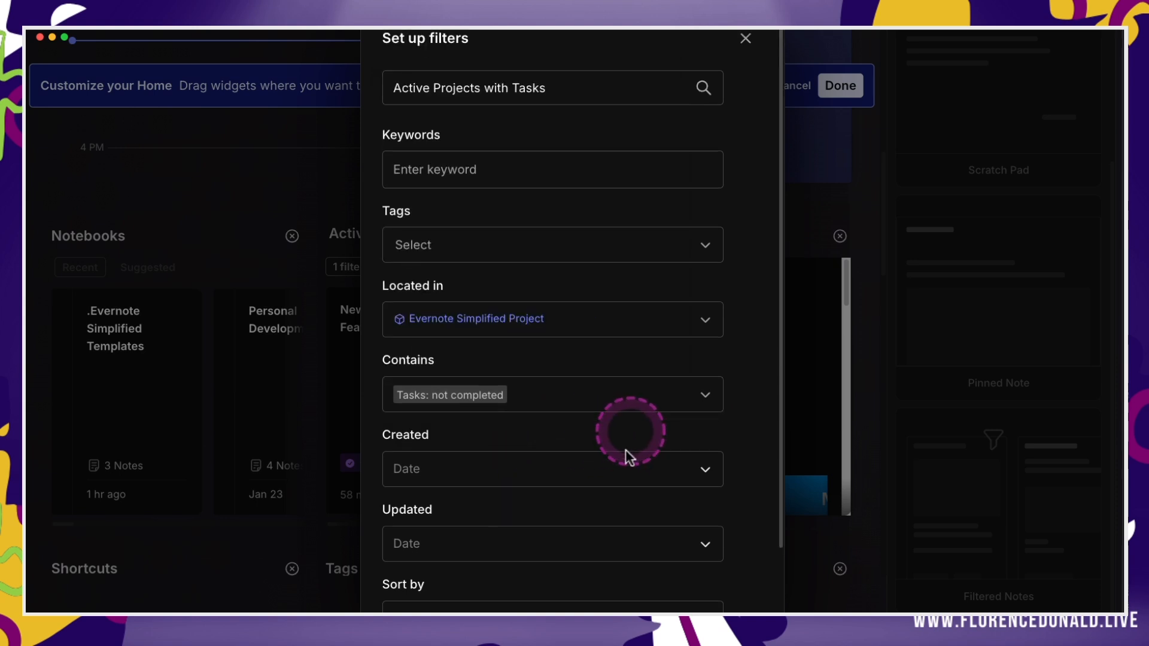
scroll(627, 458, "down", 2)
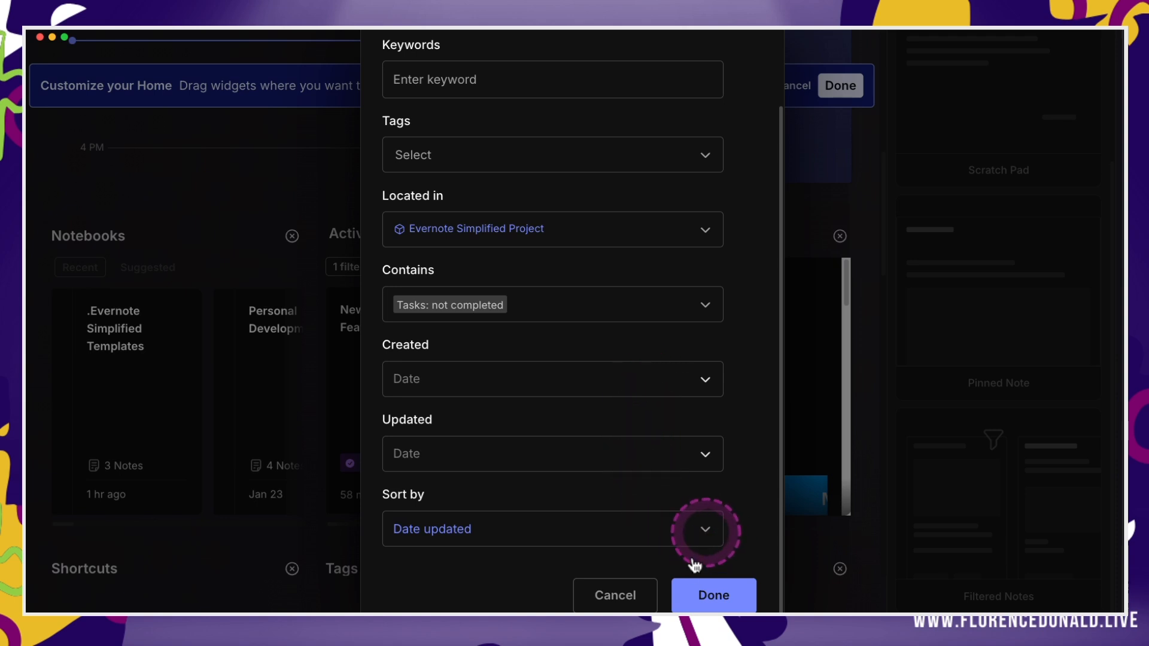
left_click(698, 539)
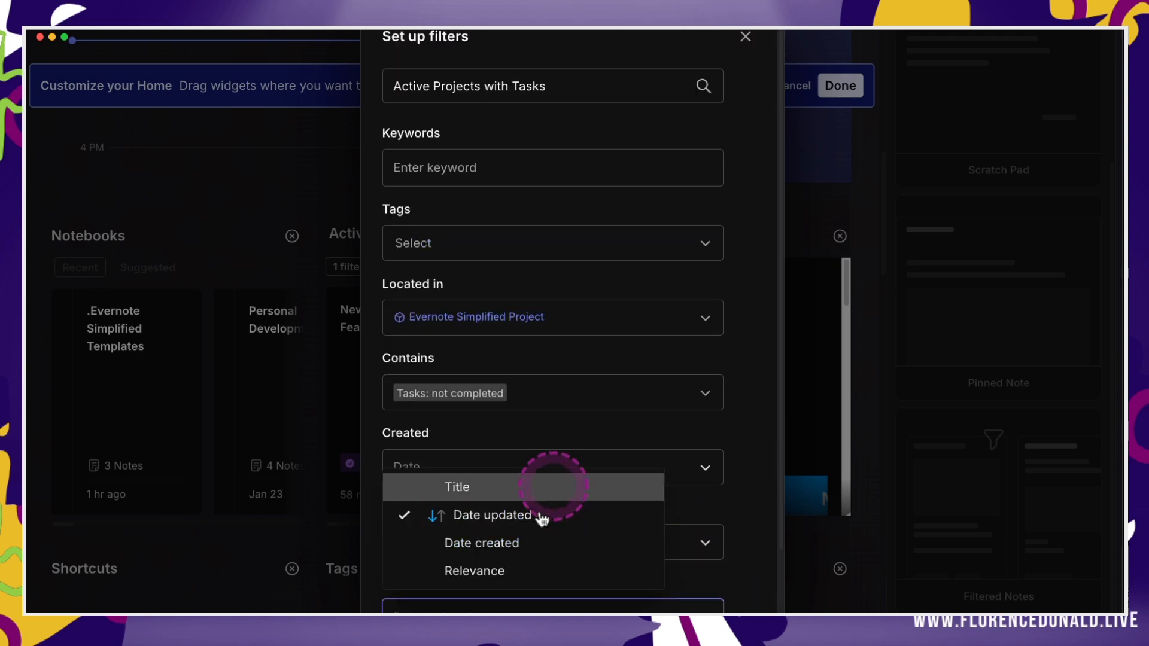
left_click(553, 487)
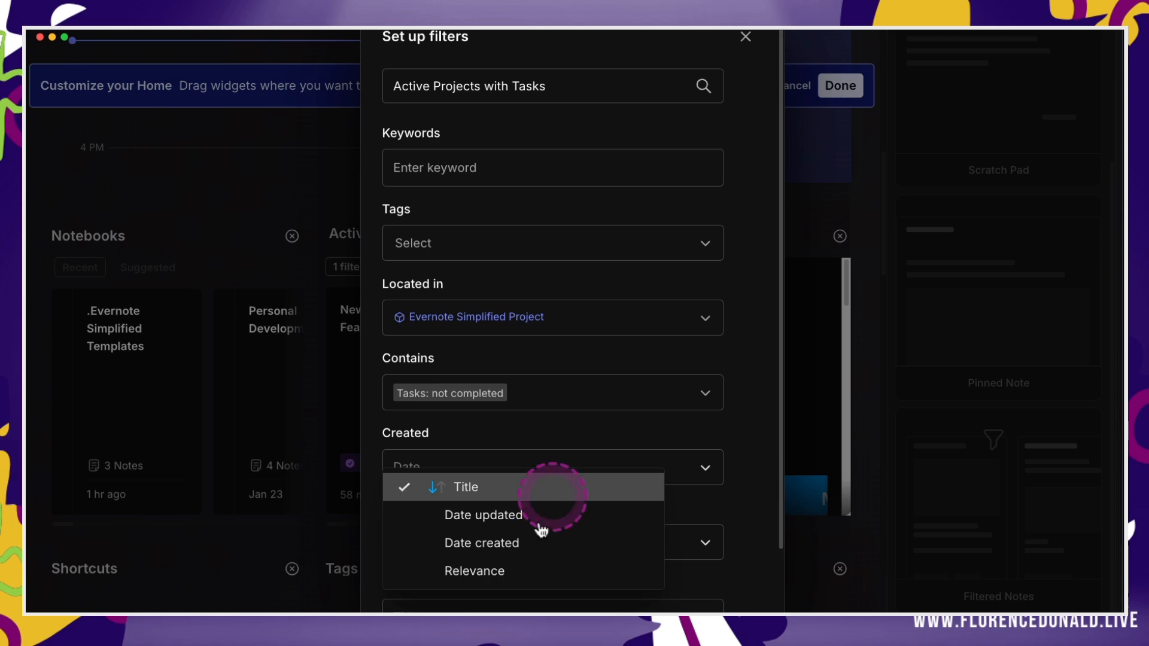
left_click(741, 532)
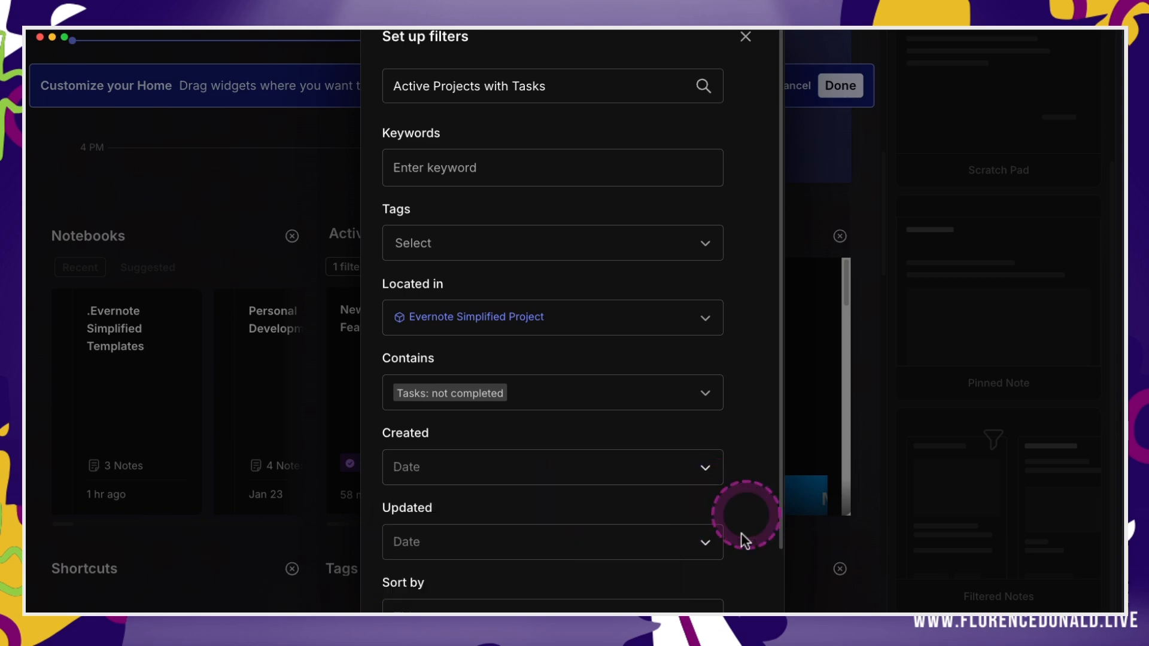
left_click(712, 595)
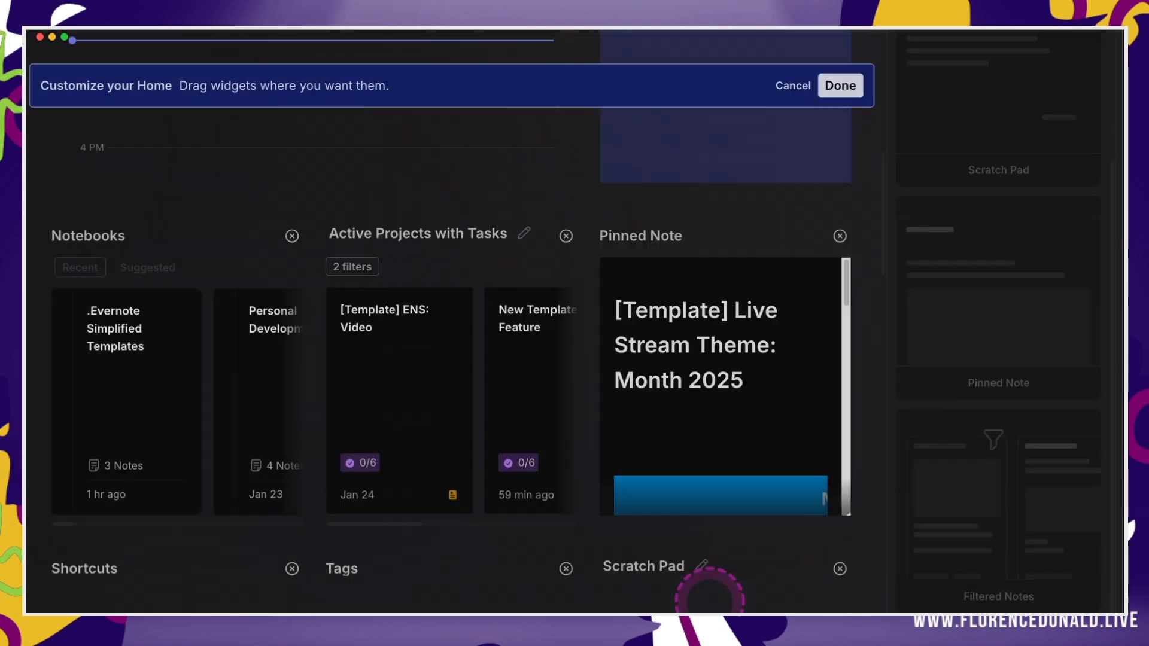
- Move the Notebooks widget down one row, placing it beside the Tags widget
mouse_move(495, 451)
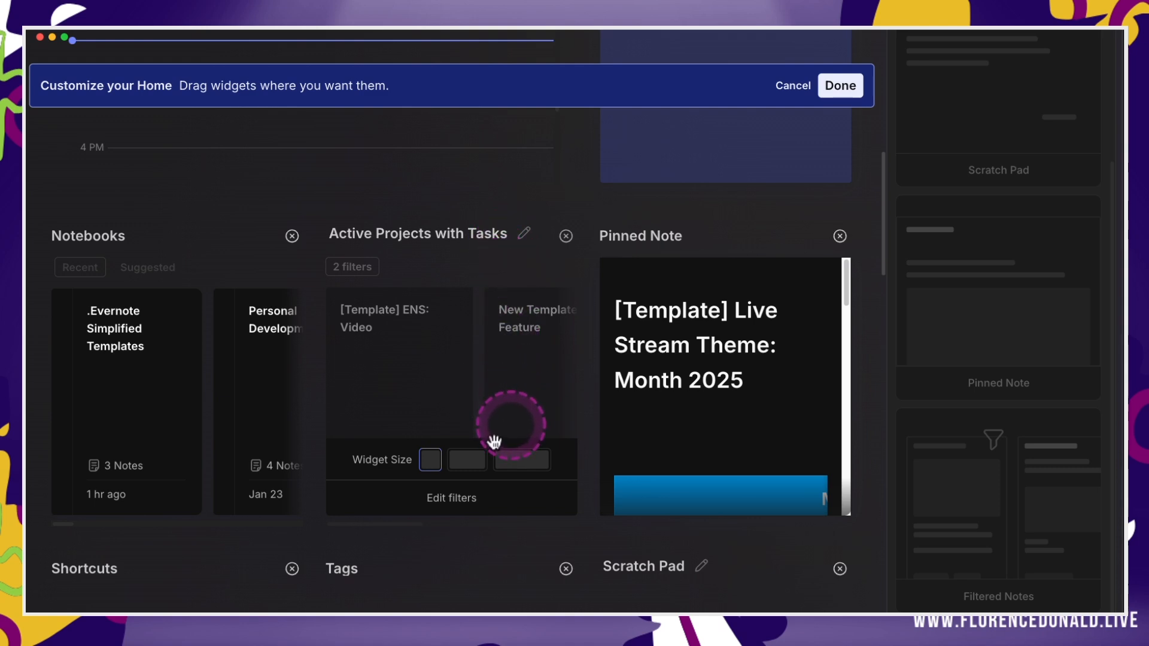
scroll(495, 441, "down", 8)
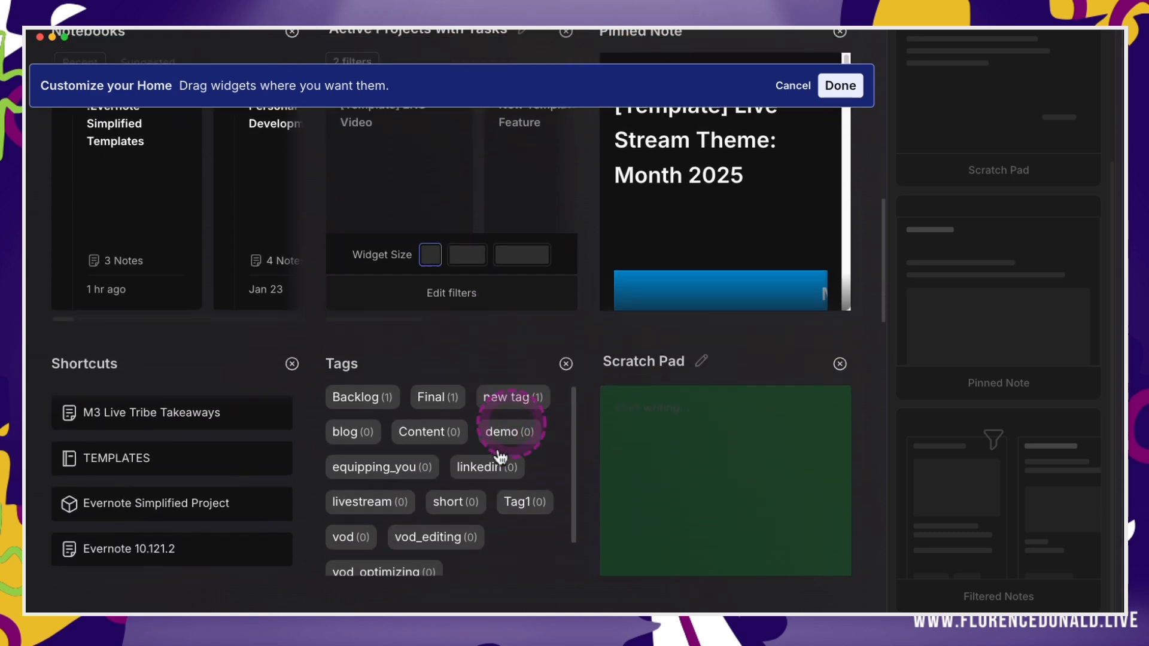
scroll(499, 458, "up", 8)
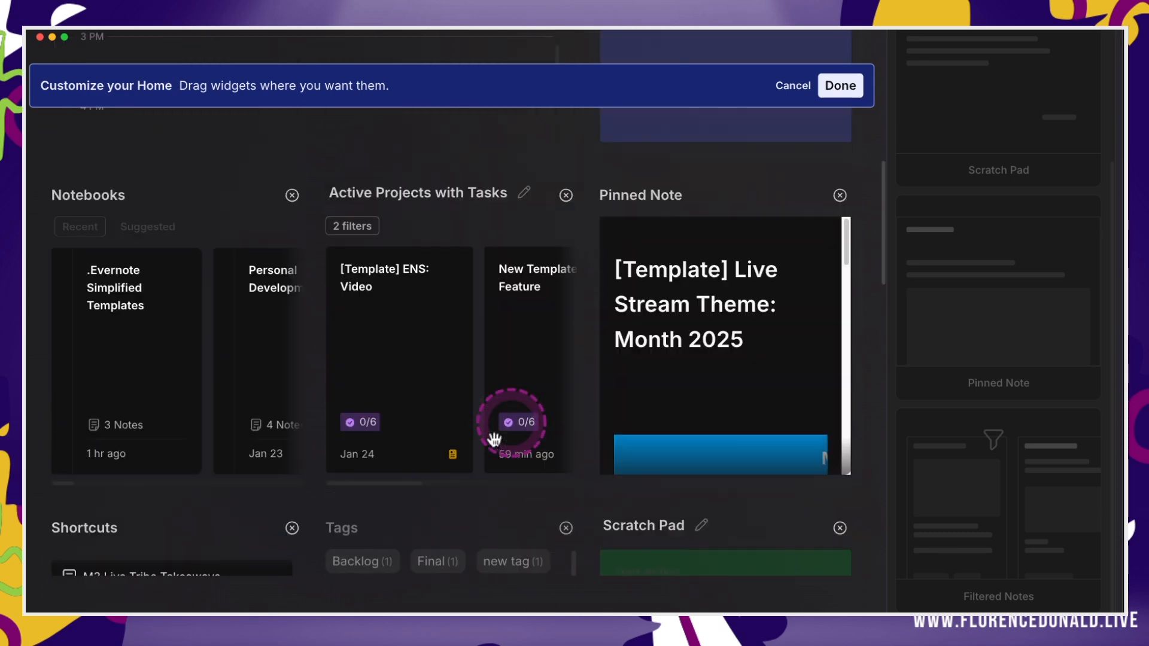
scroll(507, 452, "up", 2)
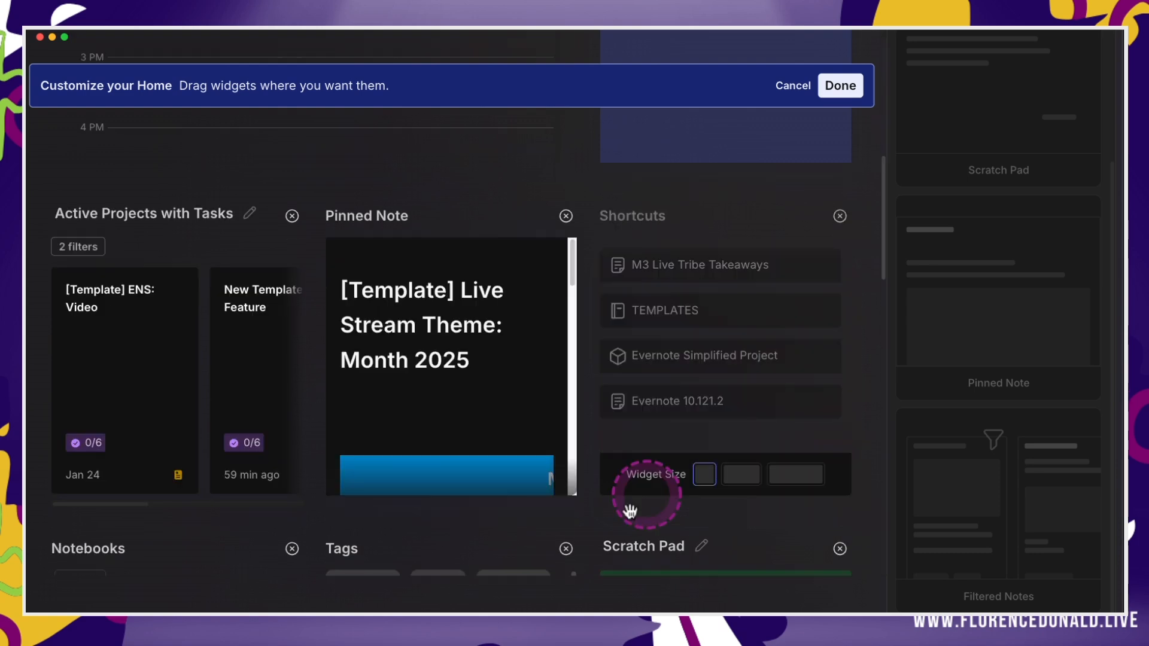
scroll(437, 392, "down", 4)
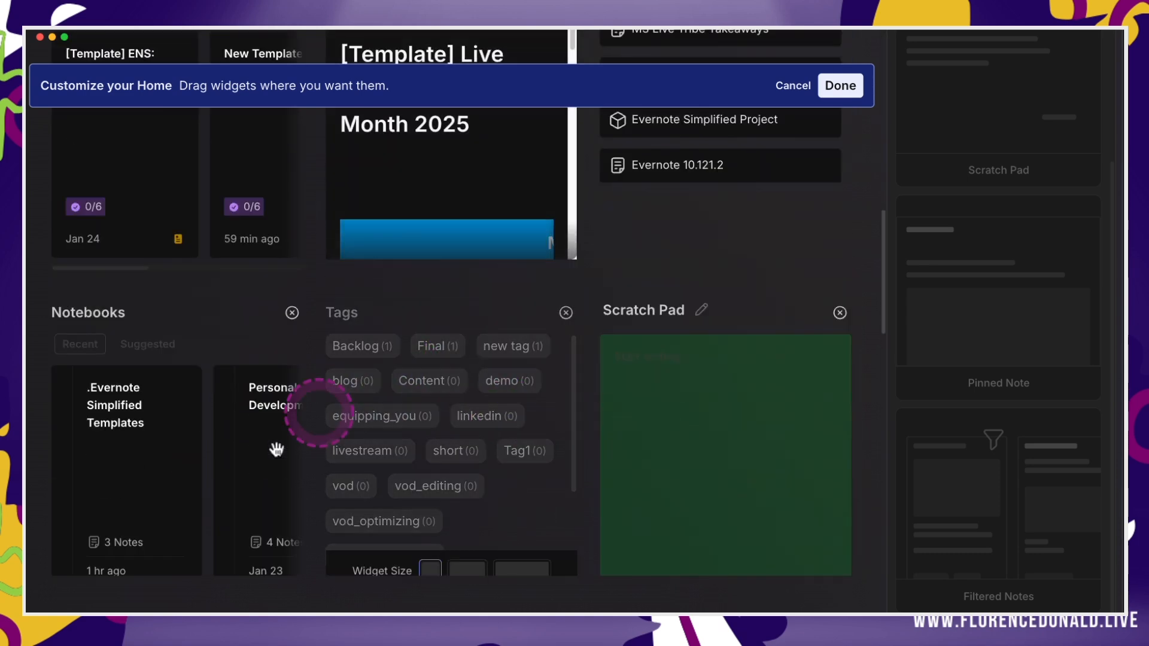
scroll(180, 472, "up", 4)
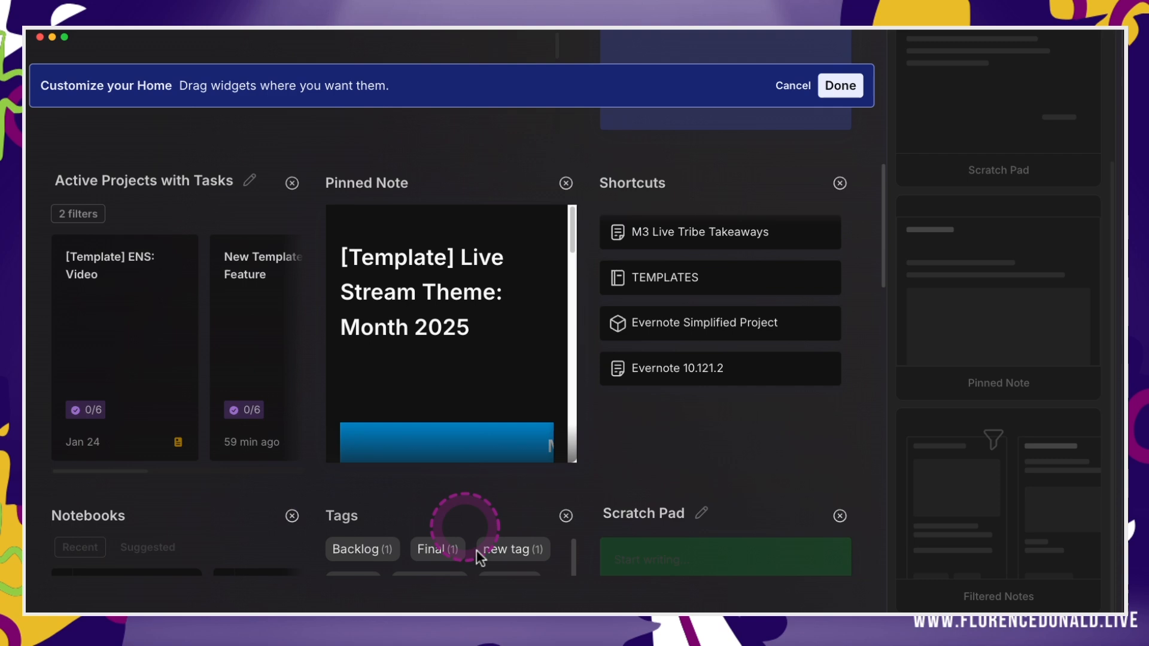
- Move the green Scratch Pad between Active Projects with Tasks and Pinned Note, and the red Scratch Pad between Shortcuts and Notebooks
left_click_drag(669, 578, 421, 328)
scroll(454, 456, "up", 4)
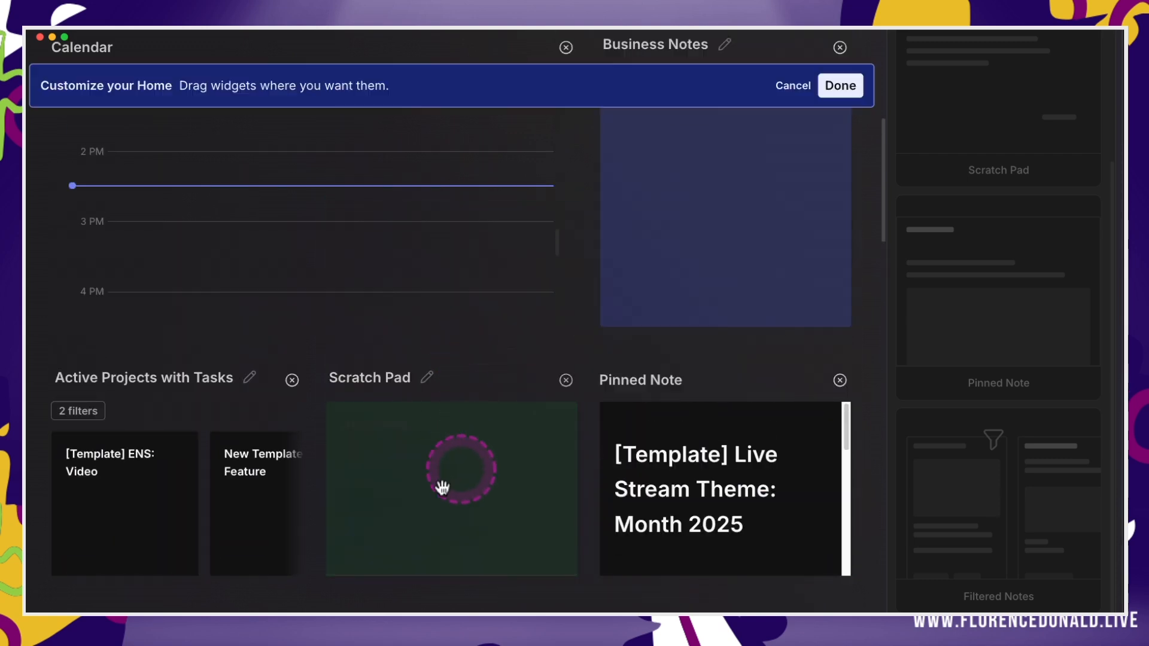
scroll(455, 467, "down", 4)
scroll(603, 500, "down", 10)
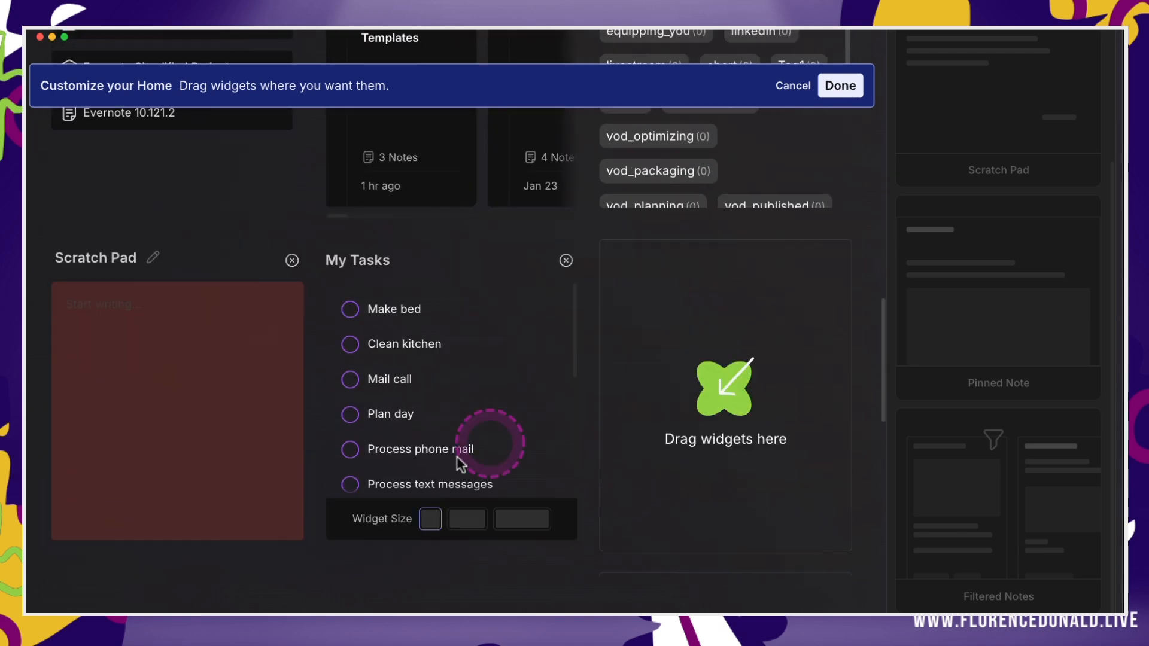
left_click_drag(255, 427, 449, 333)
scroll(451, 365, "up", 4)
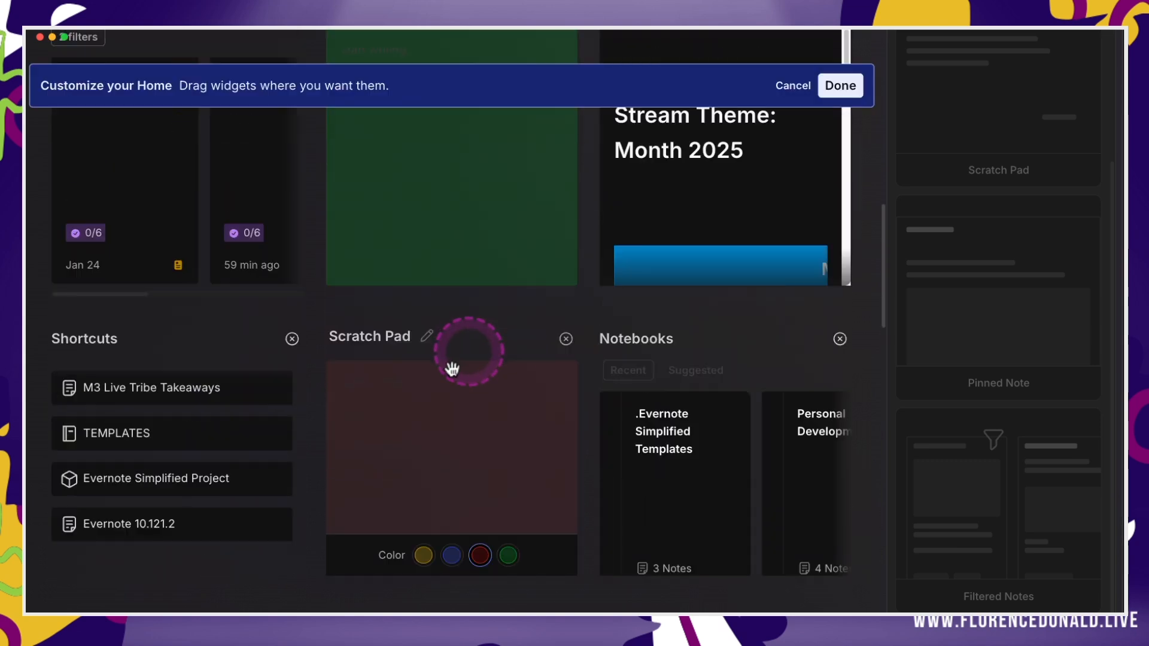
- Move the red Scratch Pad up one row, next to the green Scratch Pad
left_click_drag(459, 536, 662, 303)
scroll(454, 404, "up", 3)
scroll(459, 403, "up", 5)
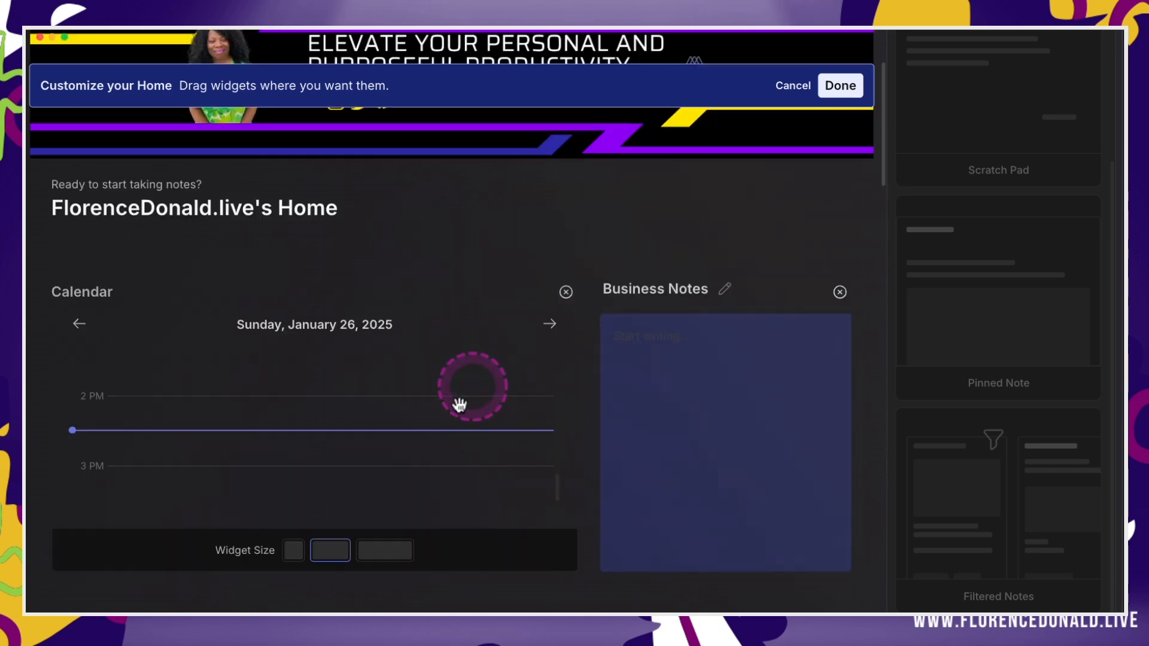
- Rename the green Scratch Pad widget as Home and Personal
scroll(592, 444, "down", 4)
left_click(426, 399)
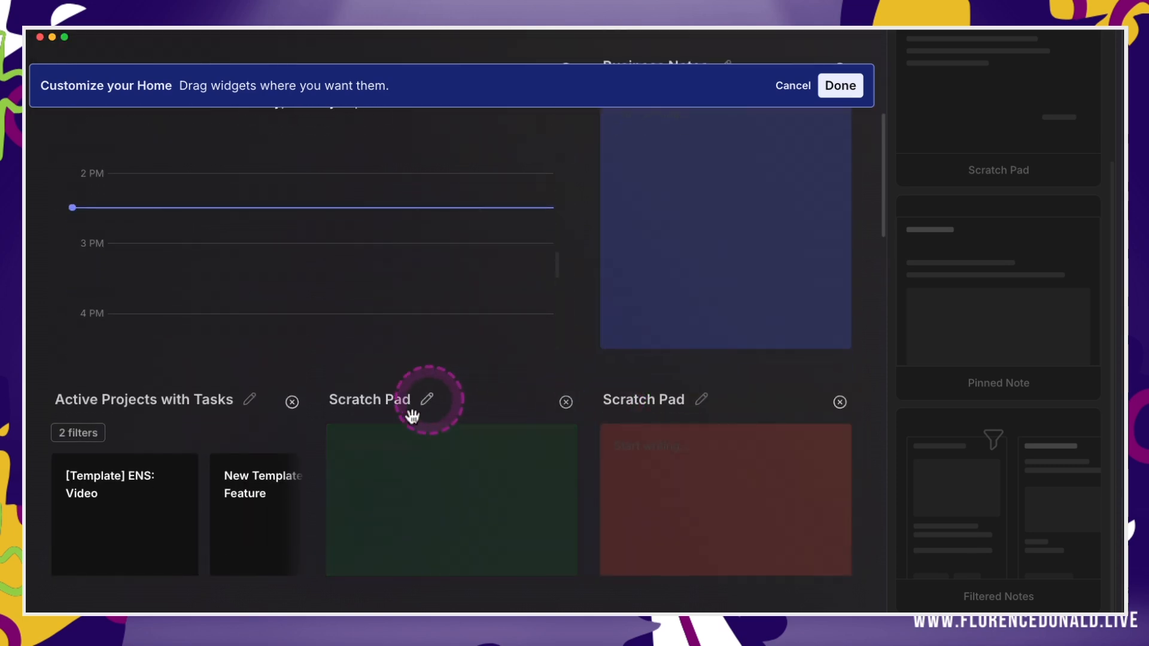
left_click_drag(419, 402, 235, 399)
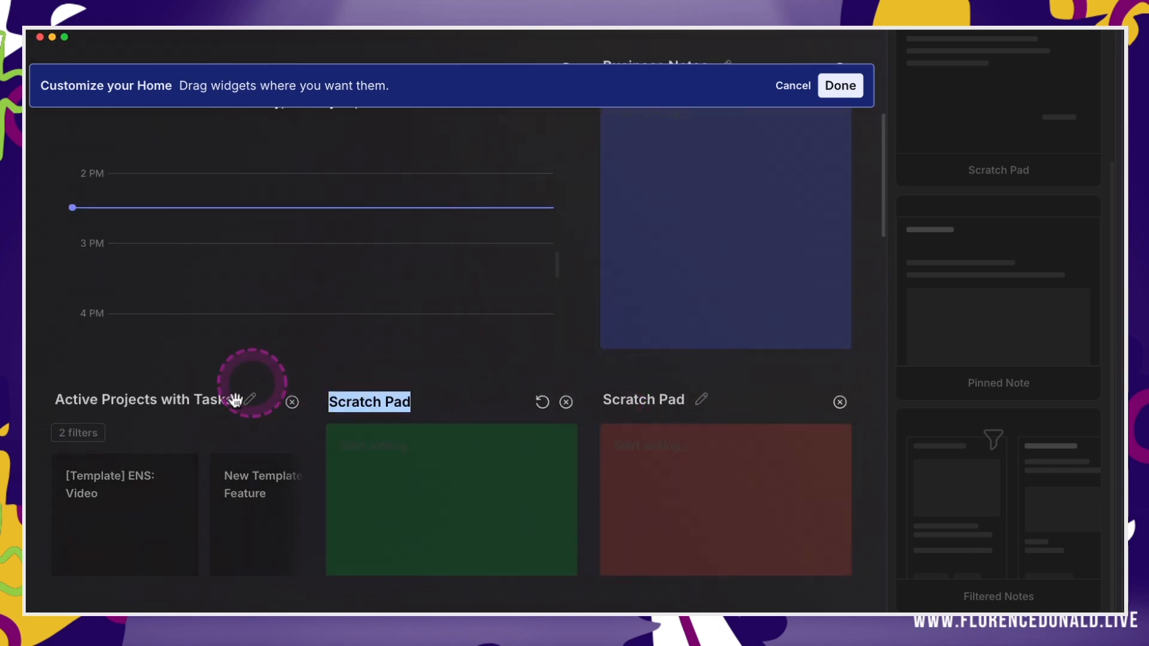
type("Home and Personal")
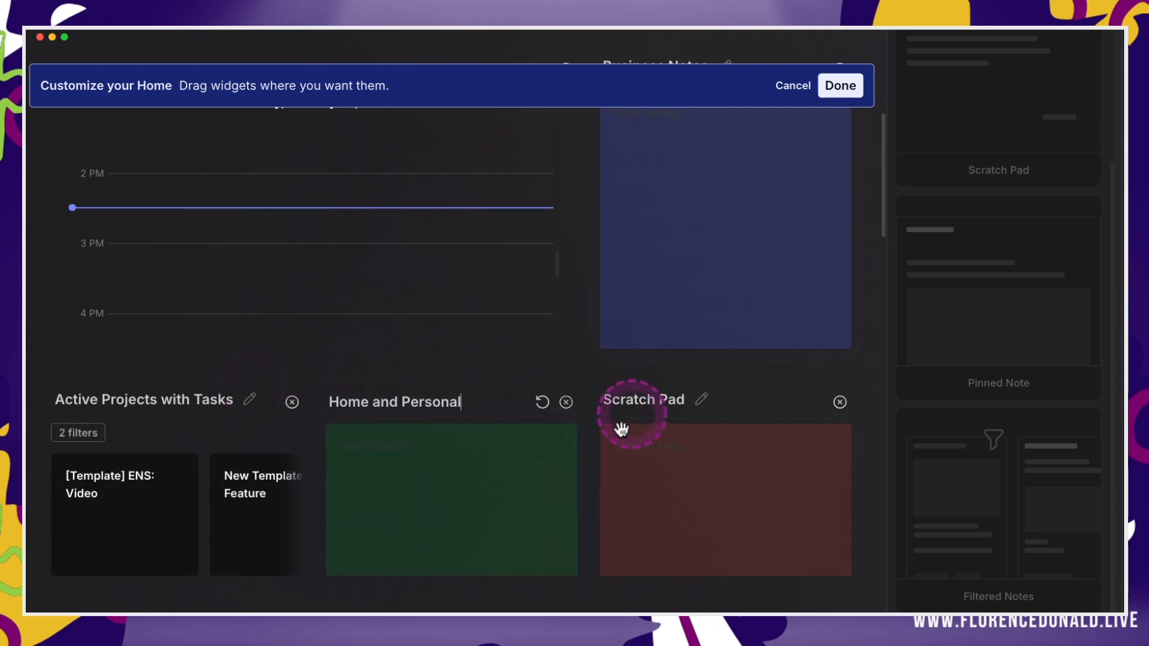
- Rename the red Scratch Pad widget as Volunteering
left_click(656, 407)
left_click(701, 399)
left_click_drag(703, 413, 564, 431)
type("Vol")
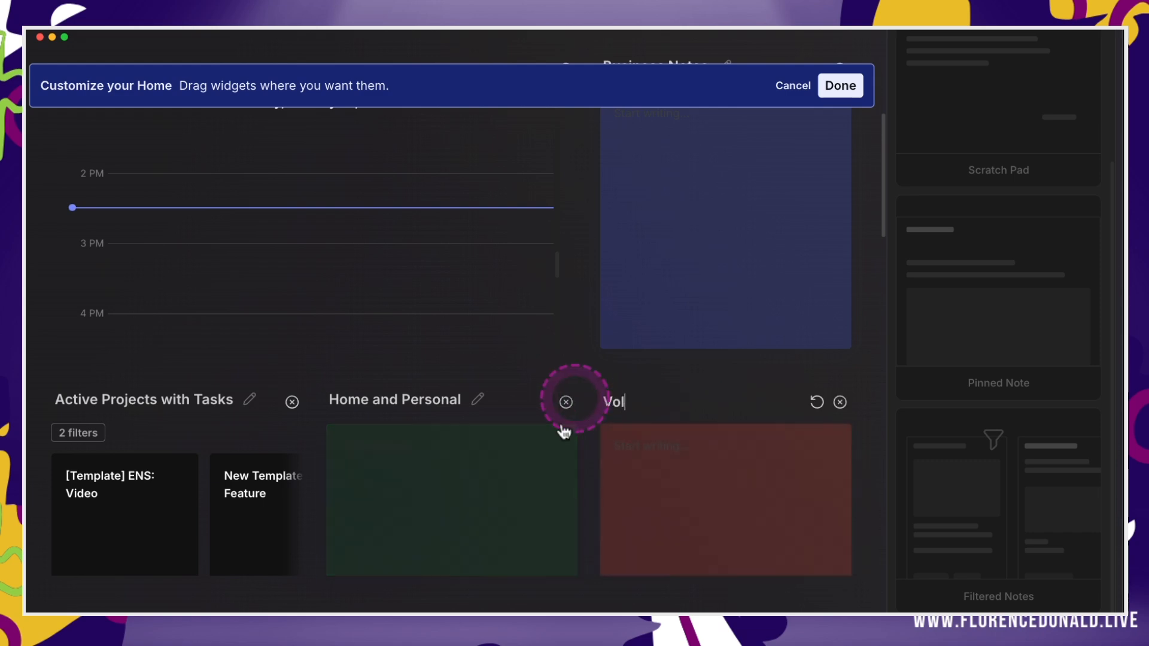
type("unteering")
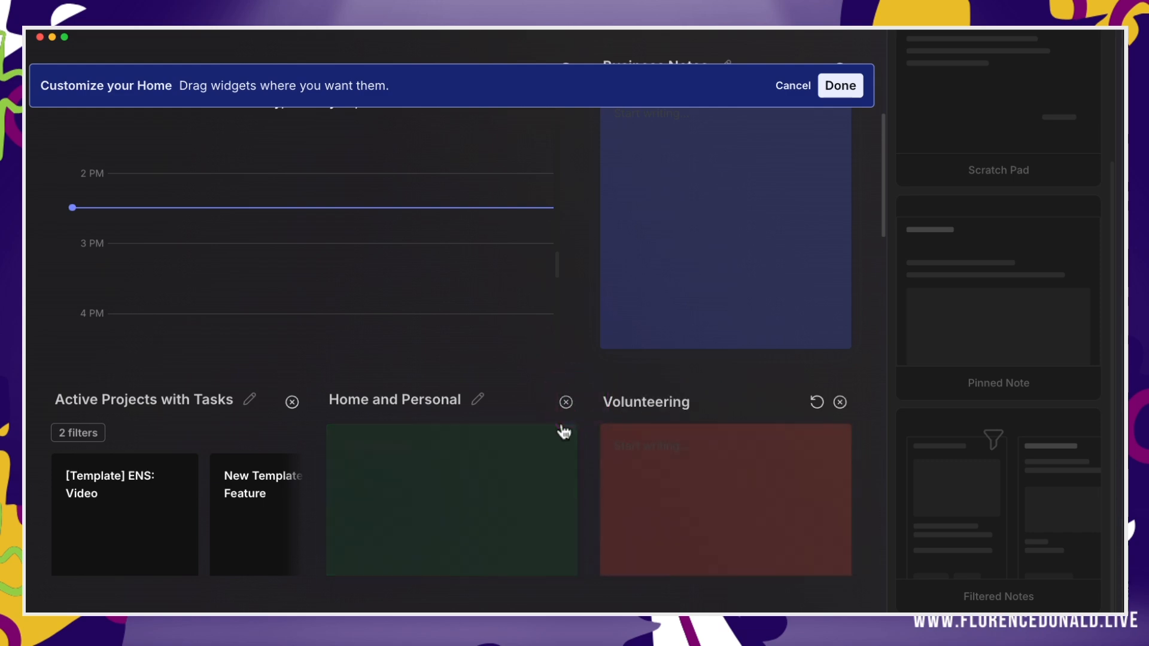
left_click(473, 365)
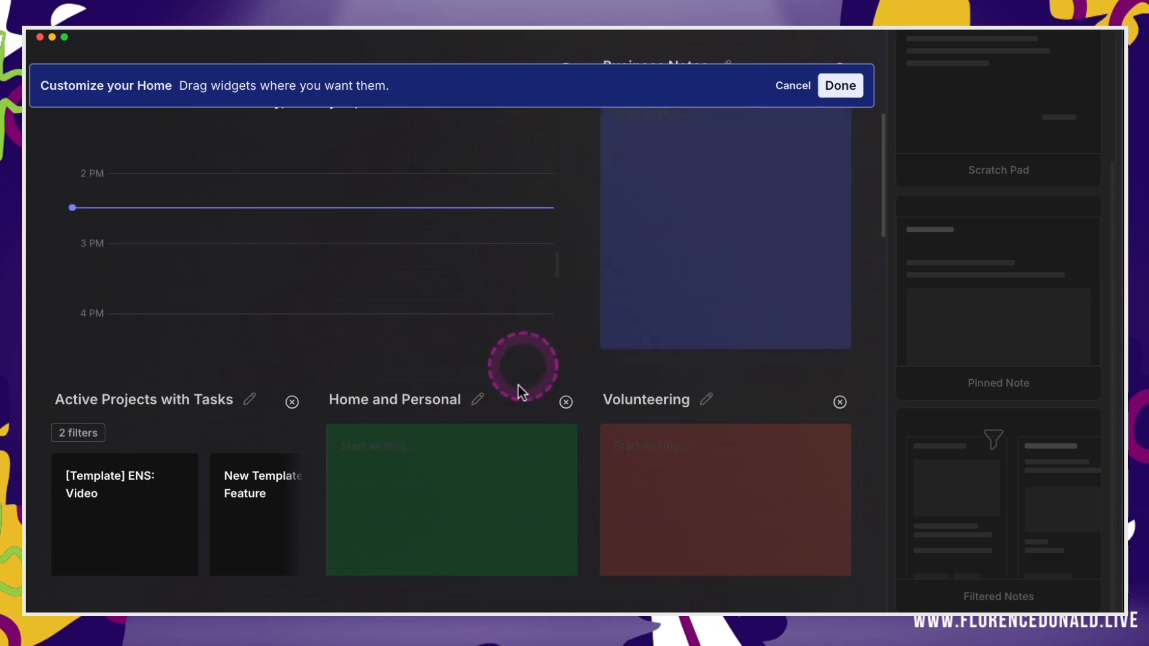
- Swap the Business Notes widget with Active Projects with Tasks, placing Business Notes beside Home and Personal
mouse_move(625, 286)
scroll(696, 263, "down", 1)
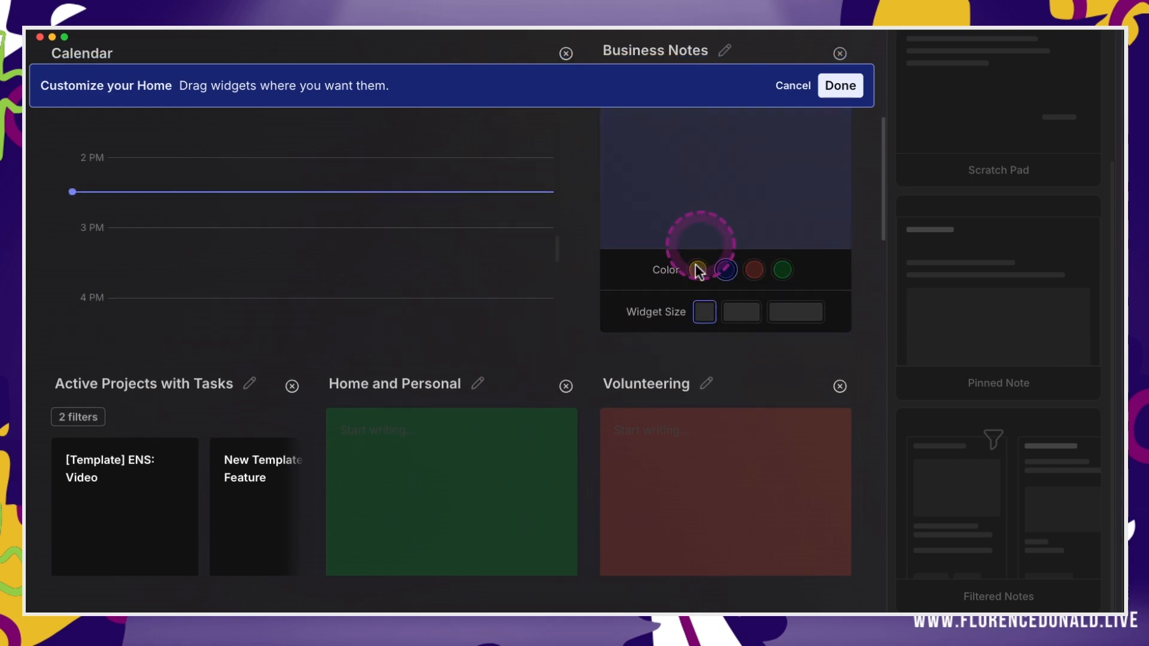
scroll(699, 273, "up", 1)
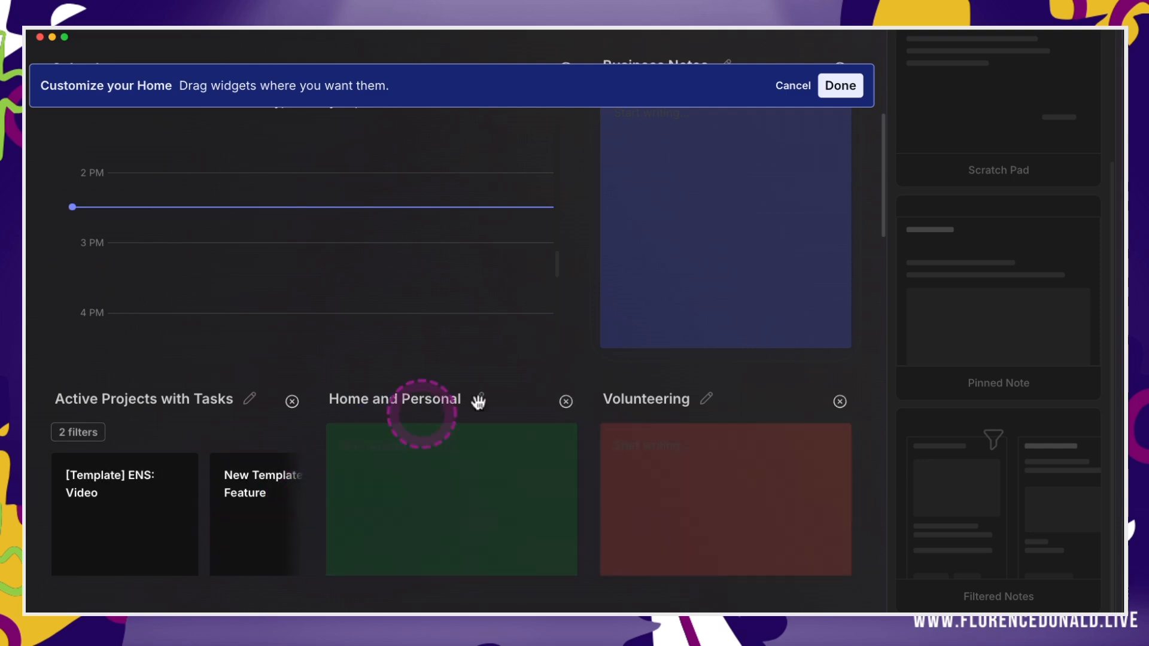
mouse_move(726, 277)
left_click_drag(712, 217, 208, 464)
mouse_move(718, 463)
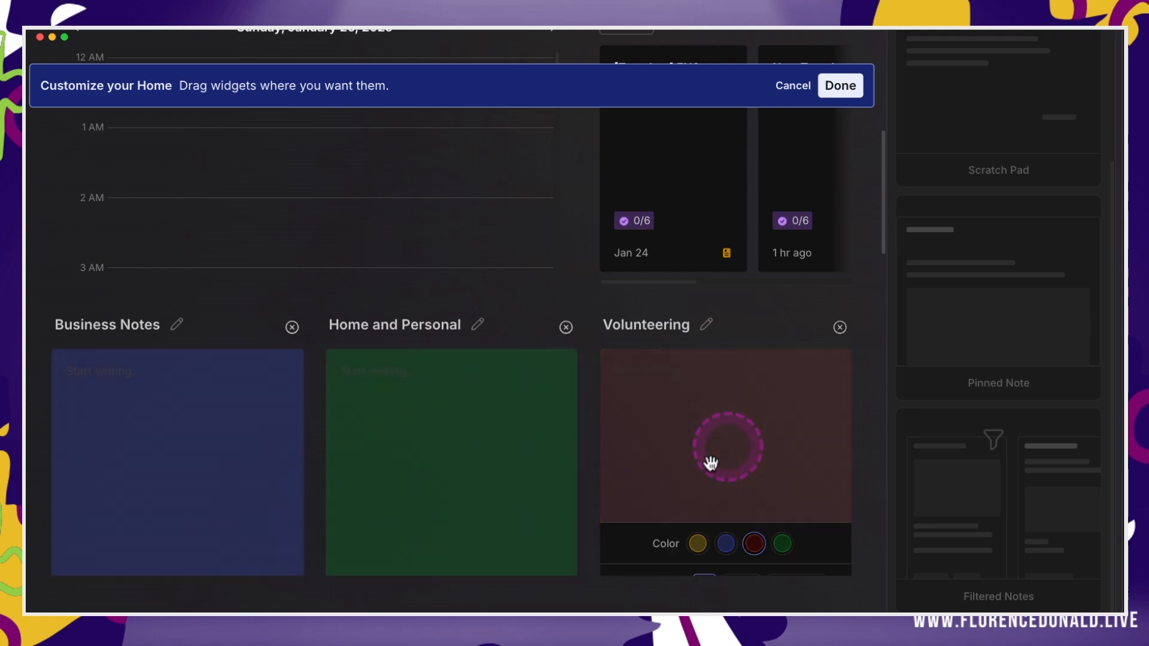
scroll(718, 462, "up", 5)
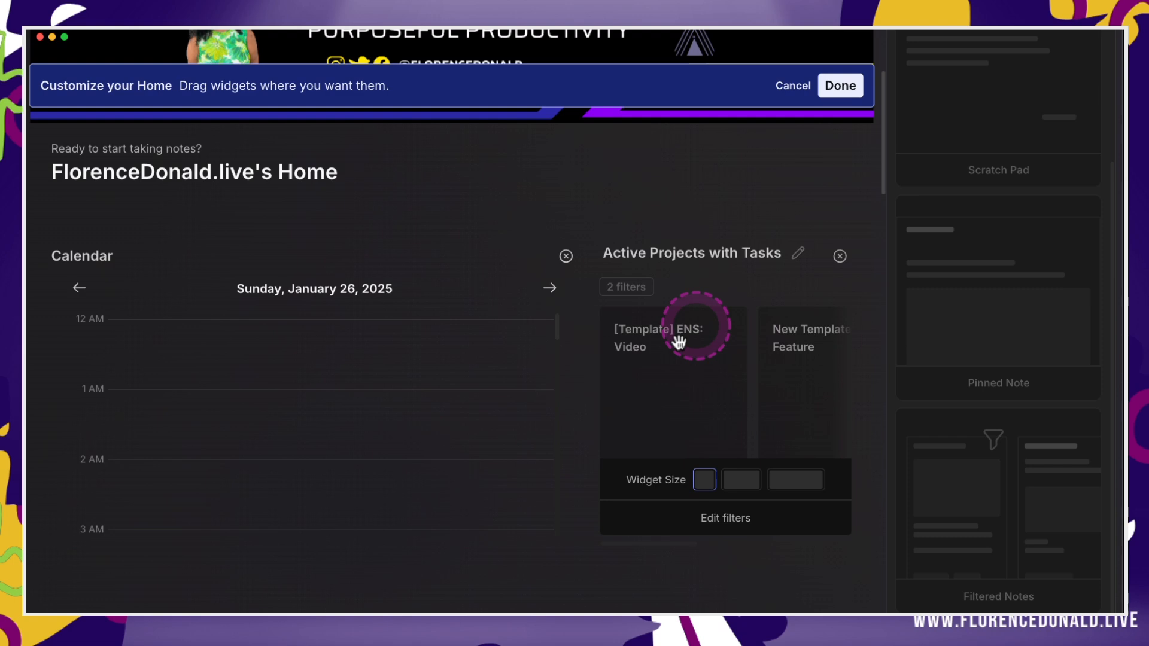
mouse_move(349, 435)
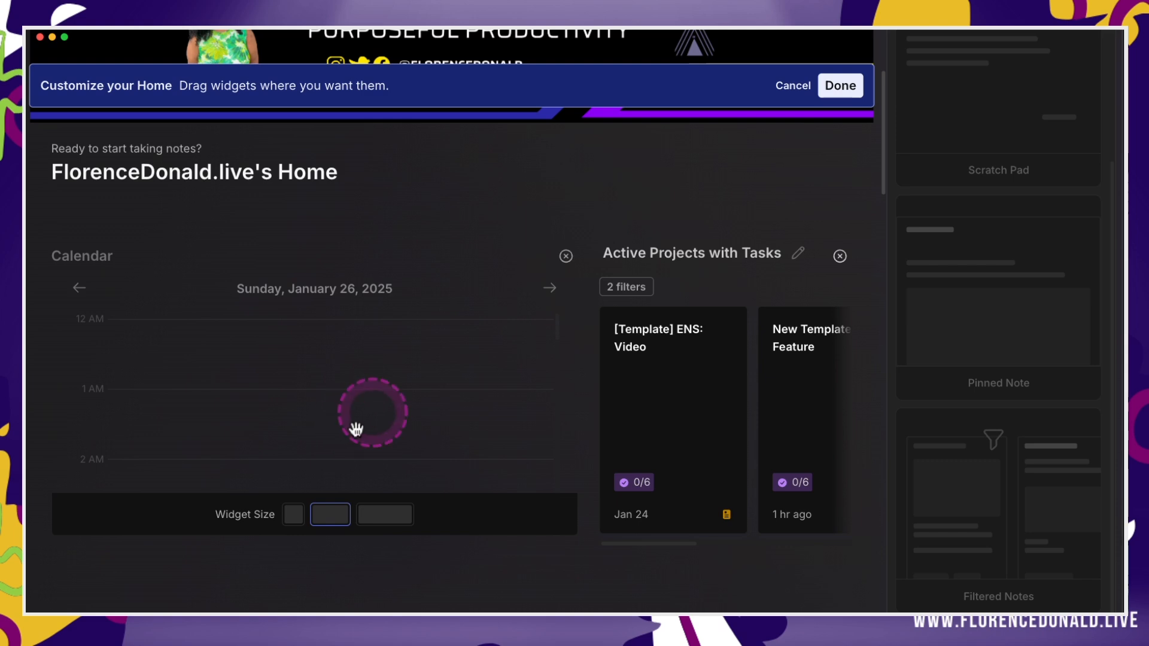
- Remove the Notebooks, Tags and My Tasks widgets from the Home page
scroll(340, 434, "down", 7)
scroll(361, 423, "down", 5)
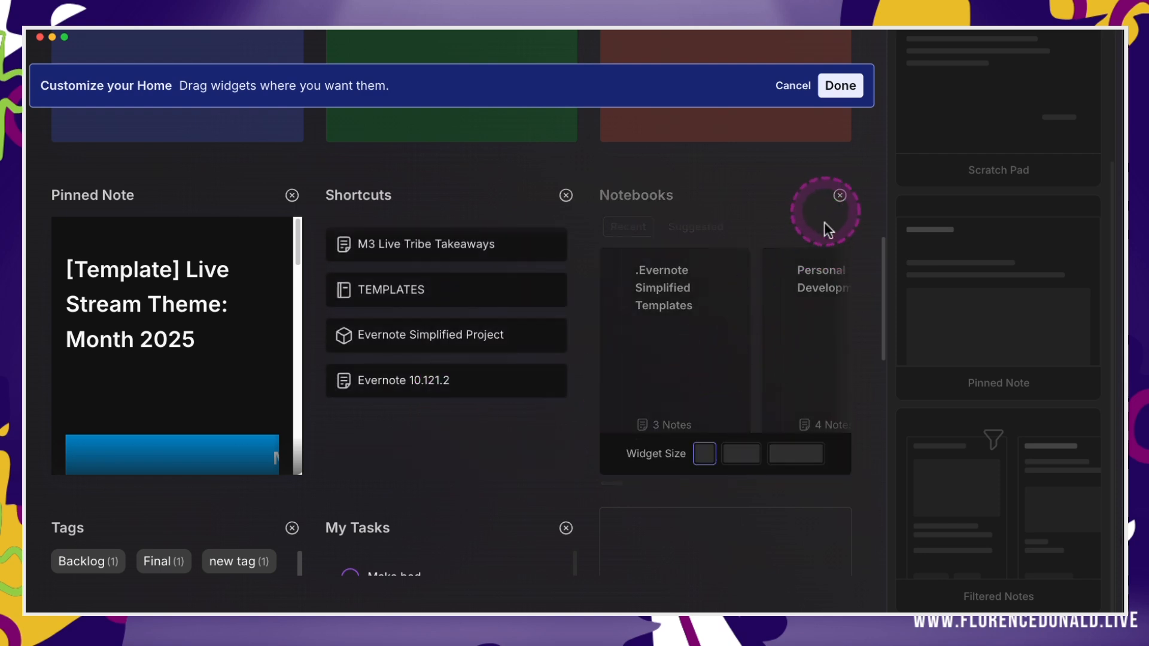
left_click(839, 195)
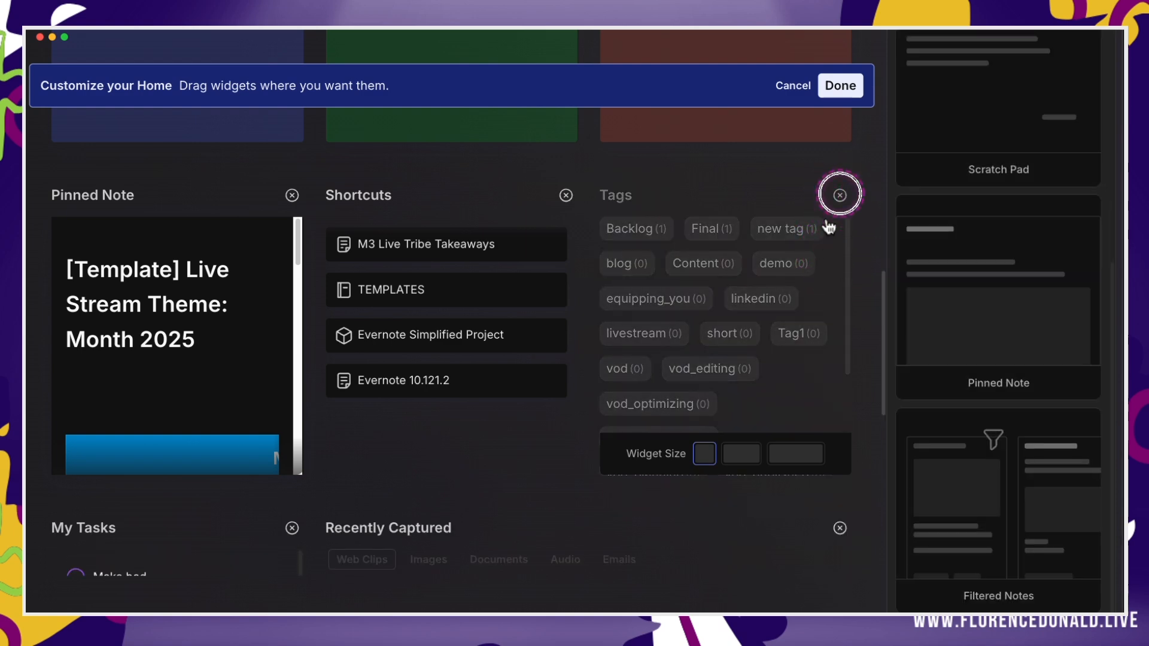
left_click(839, 195)
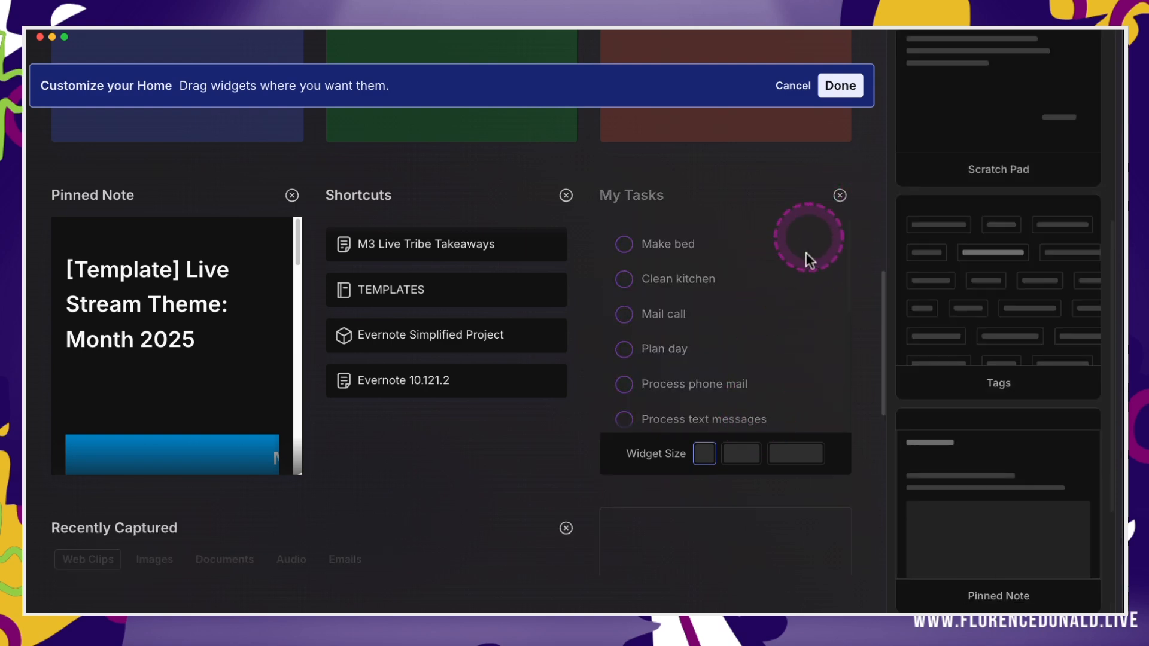
left_click(839, 195)
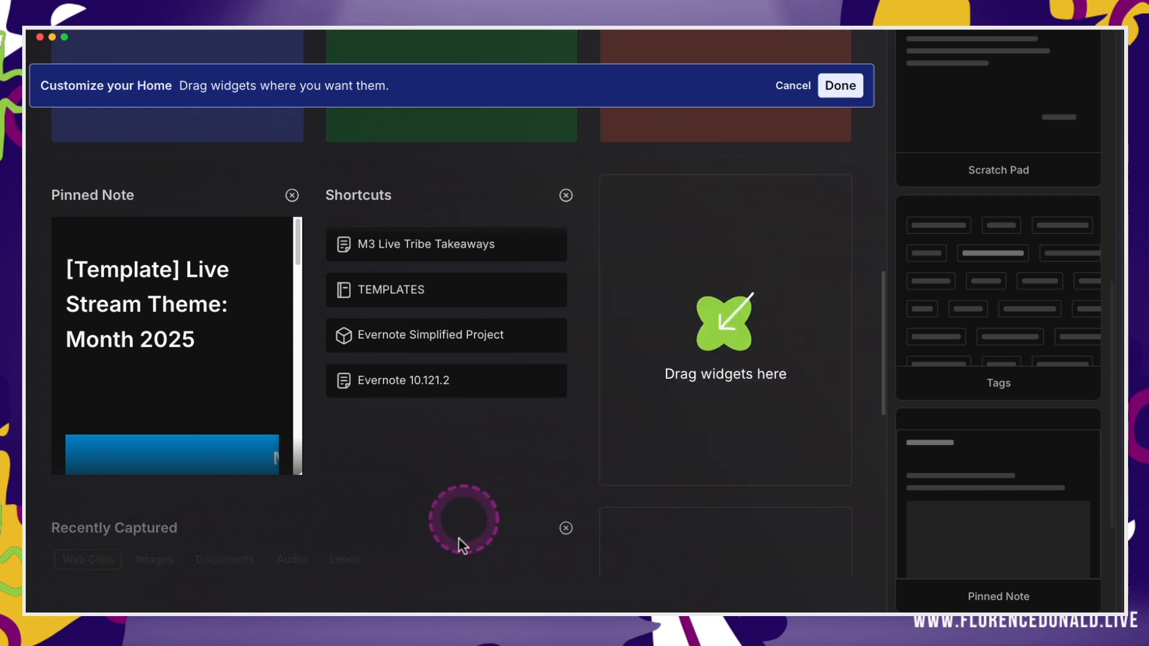
- Remove the Notes widget below Recently Captured
scroll(458, 536, "down", 5)
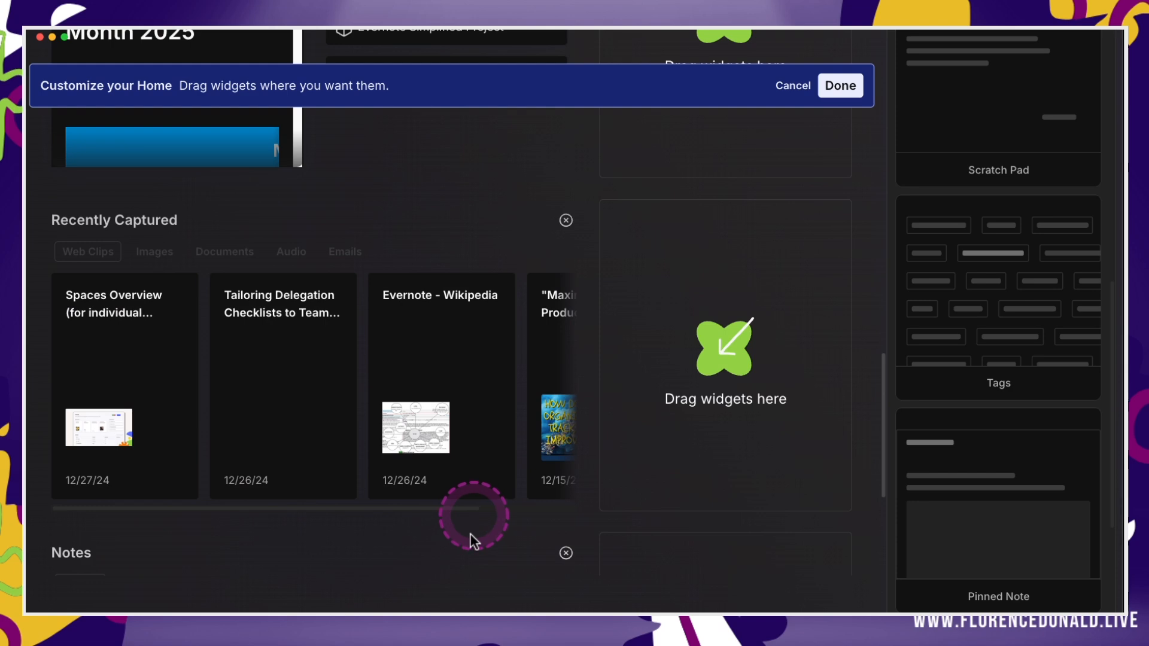
mouse_move(528, 493)
scroll(418, 464, "down", 1)
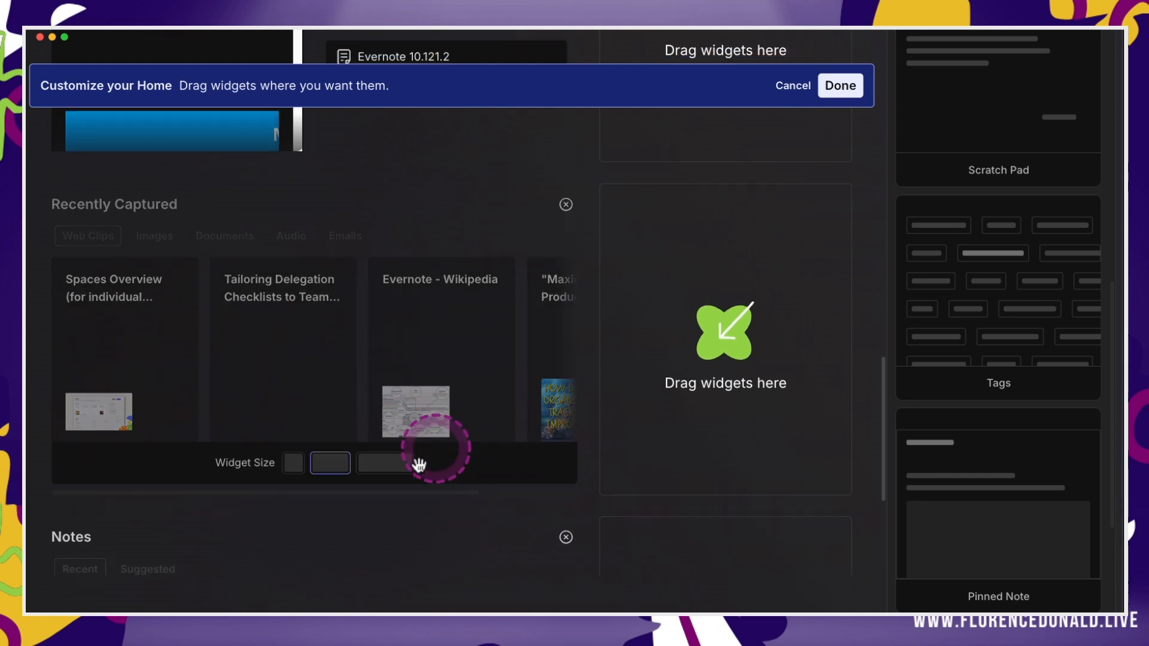
scroll(418, 464, "down", 4)
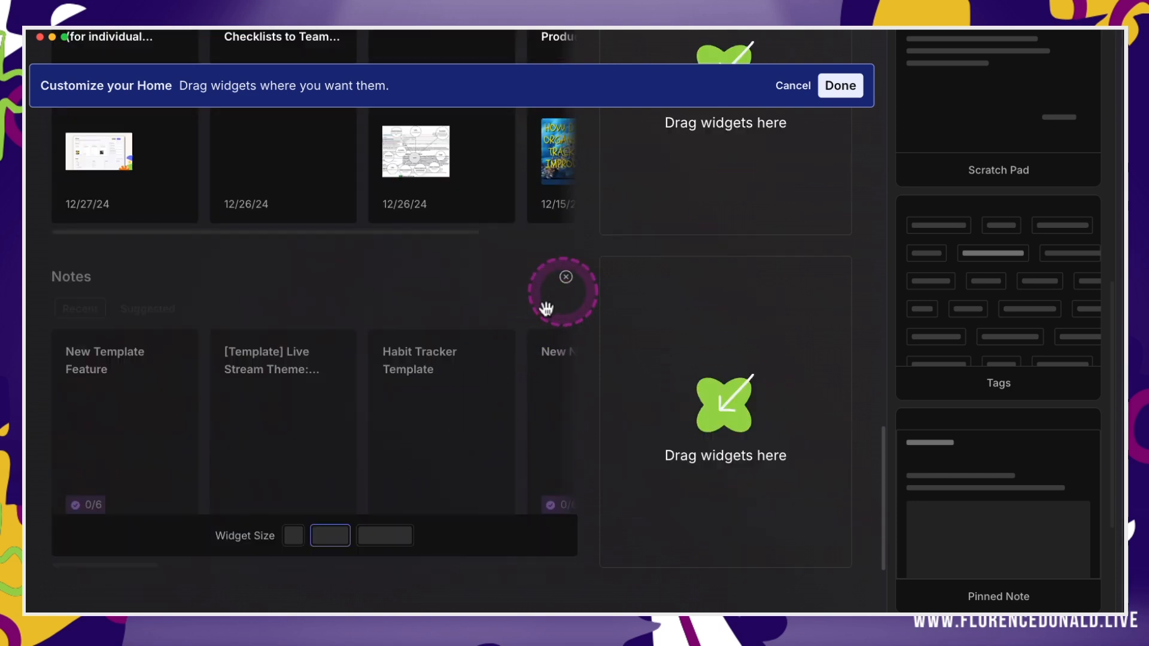
scroll(564, 294, "up", 5)
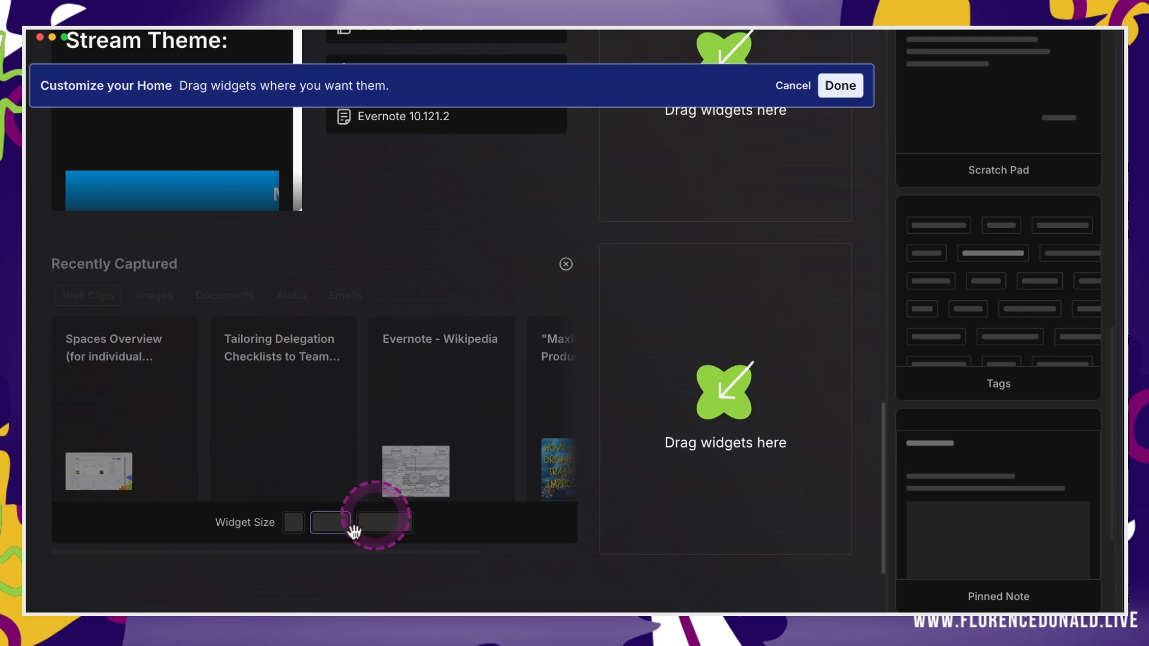
- Set the Recently Captured widget to the smallest size so it fits beside Shortcuts
left_click(293, 523)
scroll(591, 383, "up", 9)
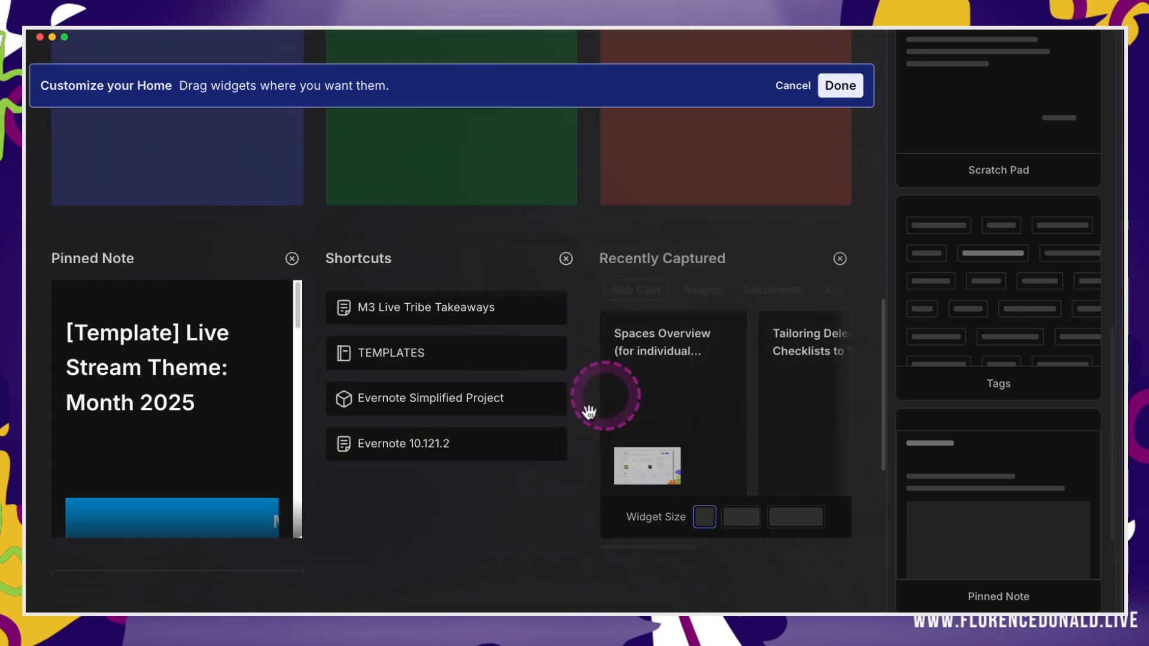
scroll(591, 410, "up", 4)
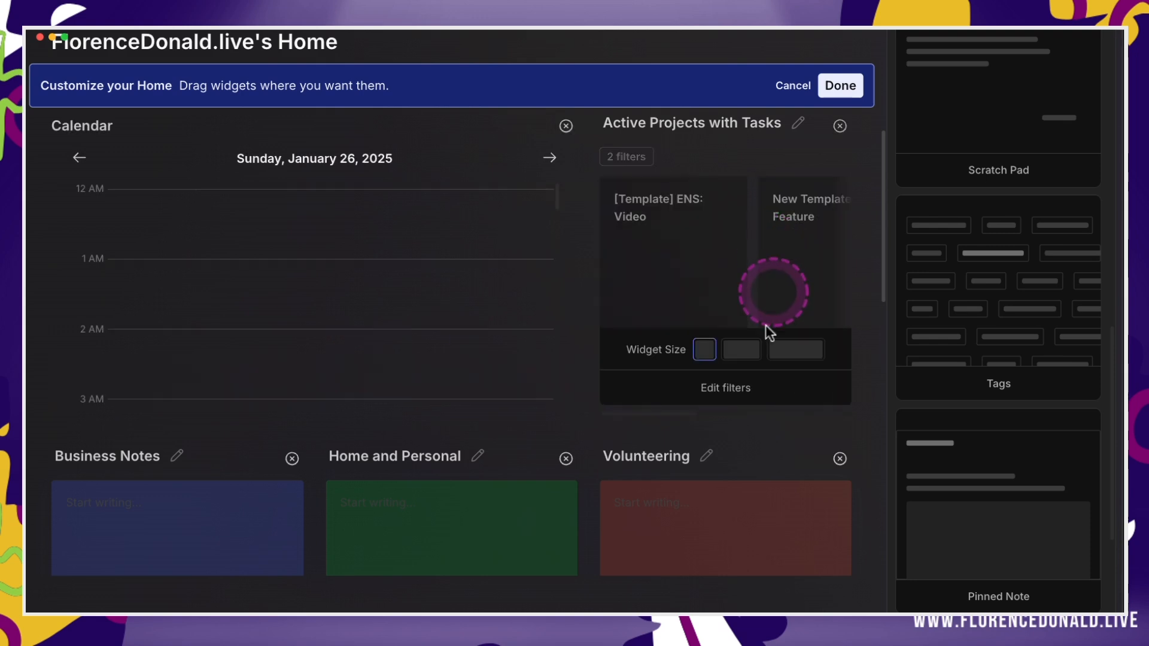
- Remove the Recently Captured widget beside Shortcuts and finish customizing the Home page
scroll(257, 506, "down", 1)
scroll(487, 474, "down", 5)
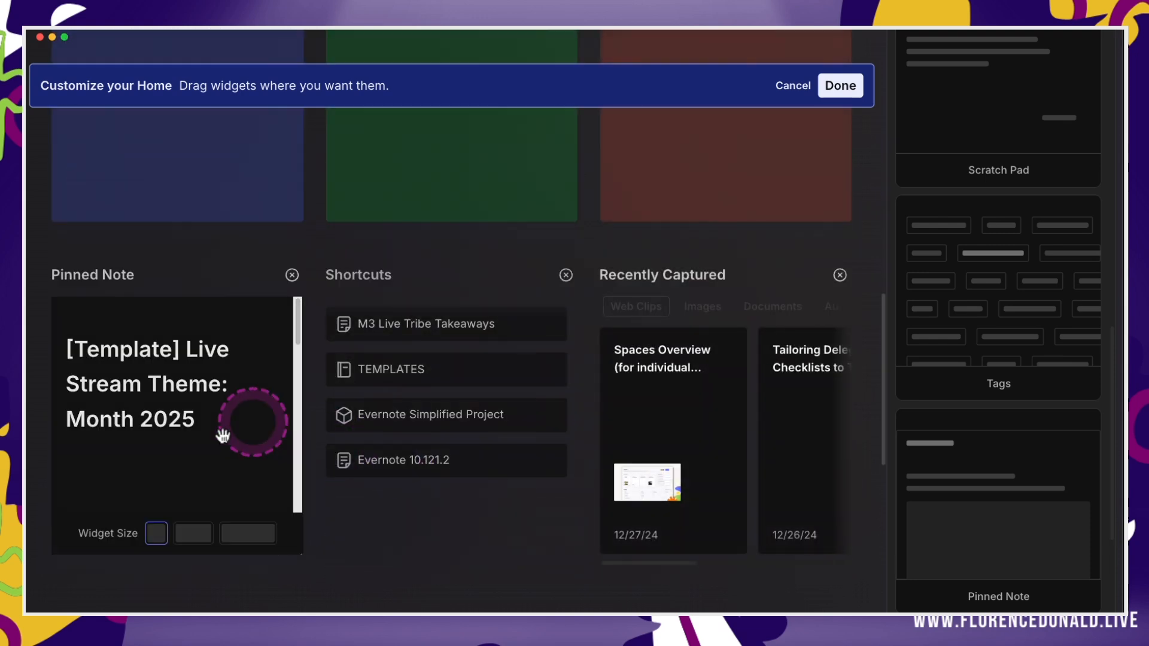
left_click_drag(223, 435, 438, 473)
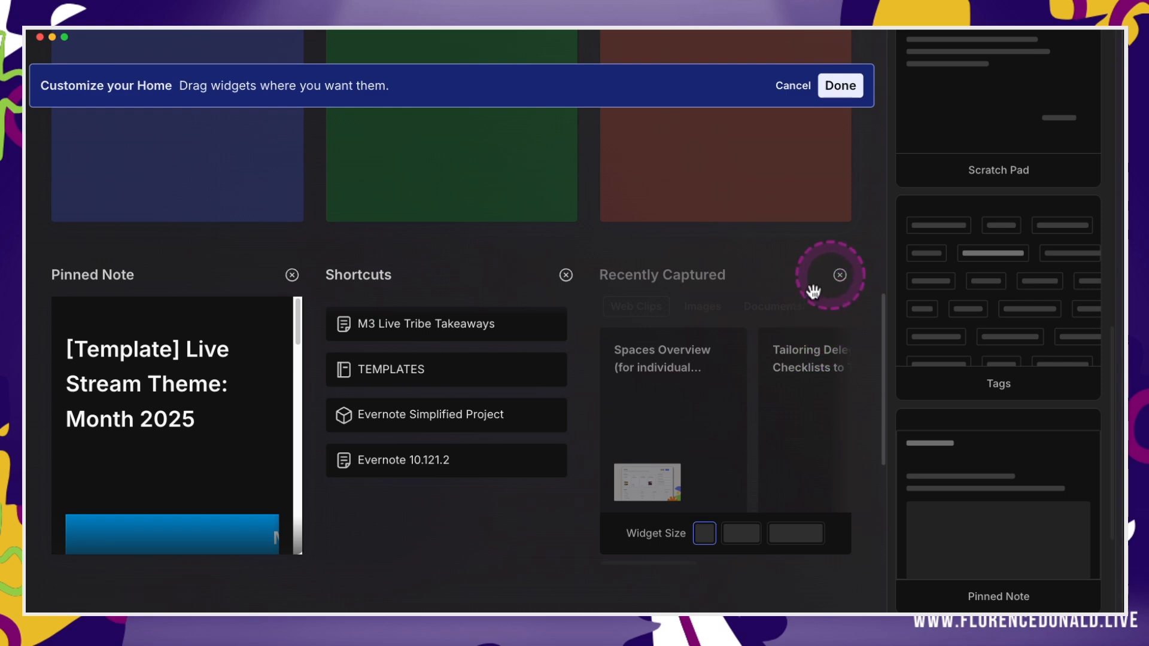
left_click(839, 274)
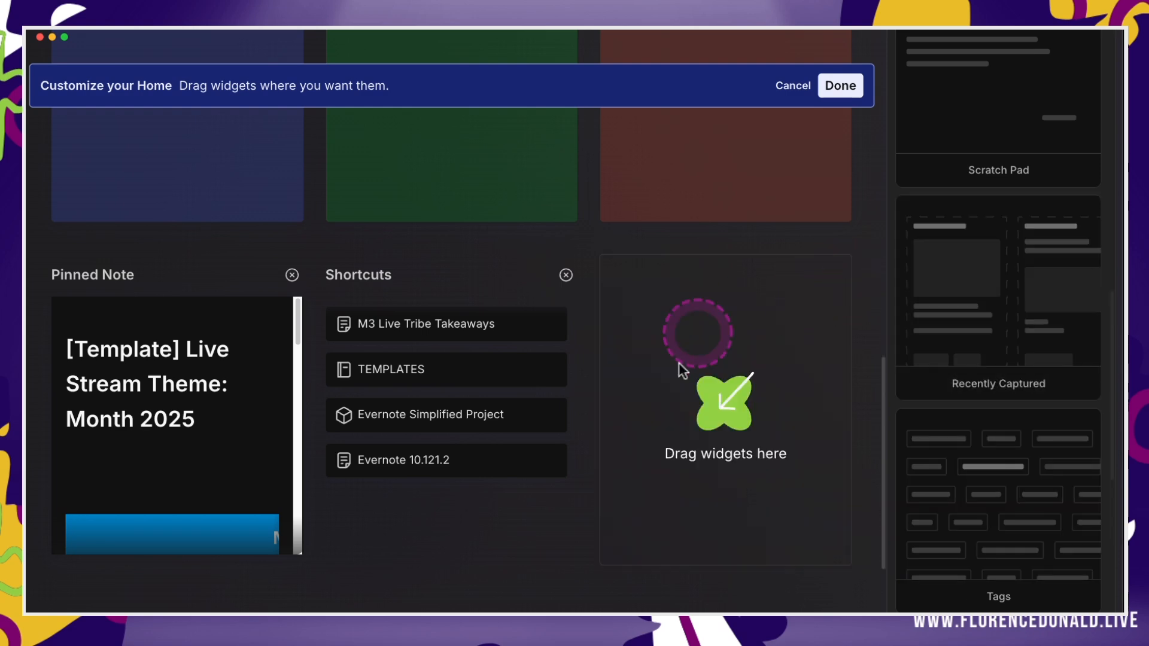
scroll(680, 451, "down", 1)
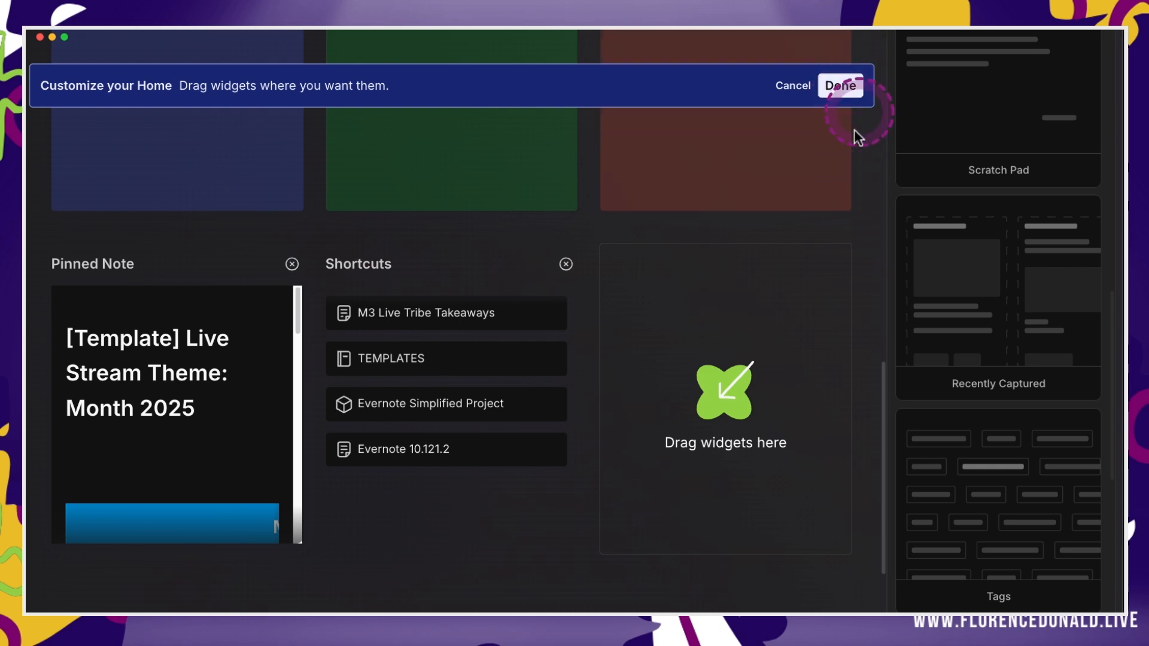
left_click(842, 87)
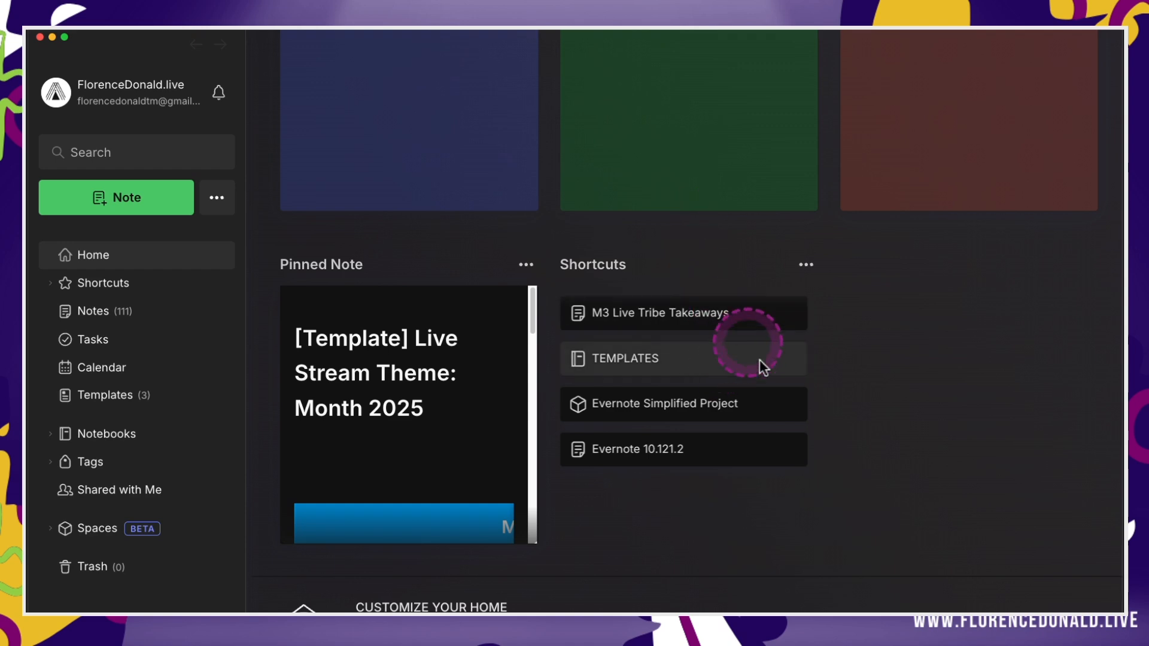
- Collapse the navigation sidebar to its narrow icon-only width
scroll(778, 371, "up", 5)
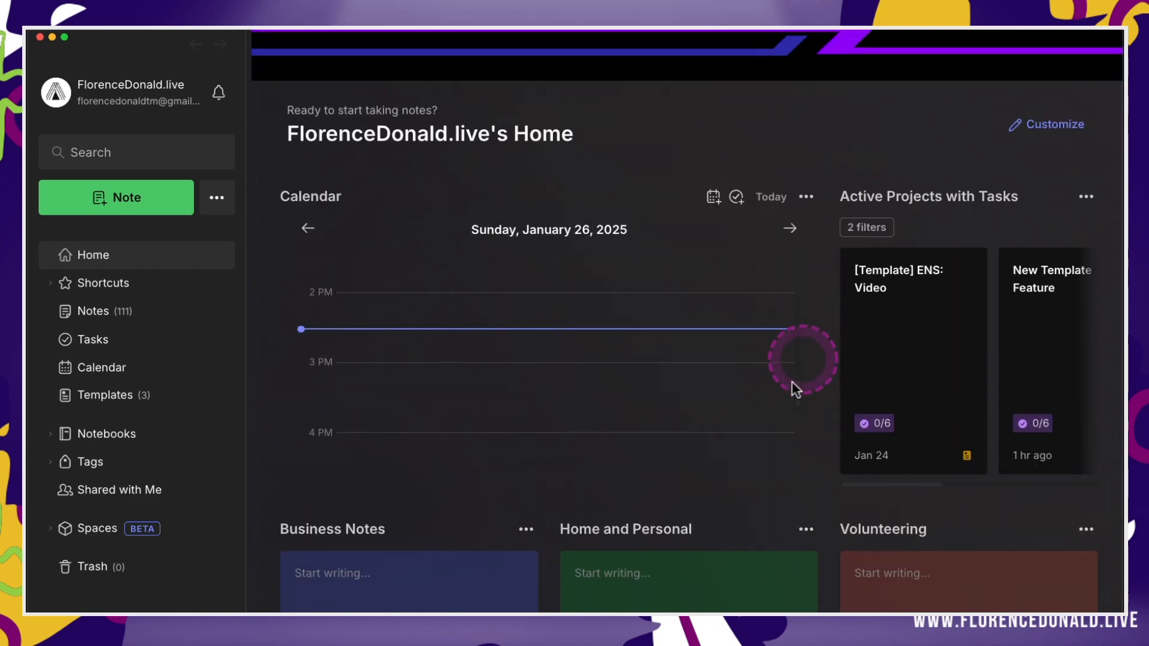
left_click(243, 602)
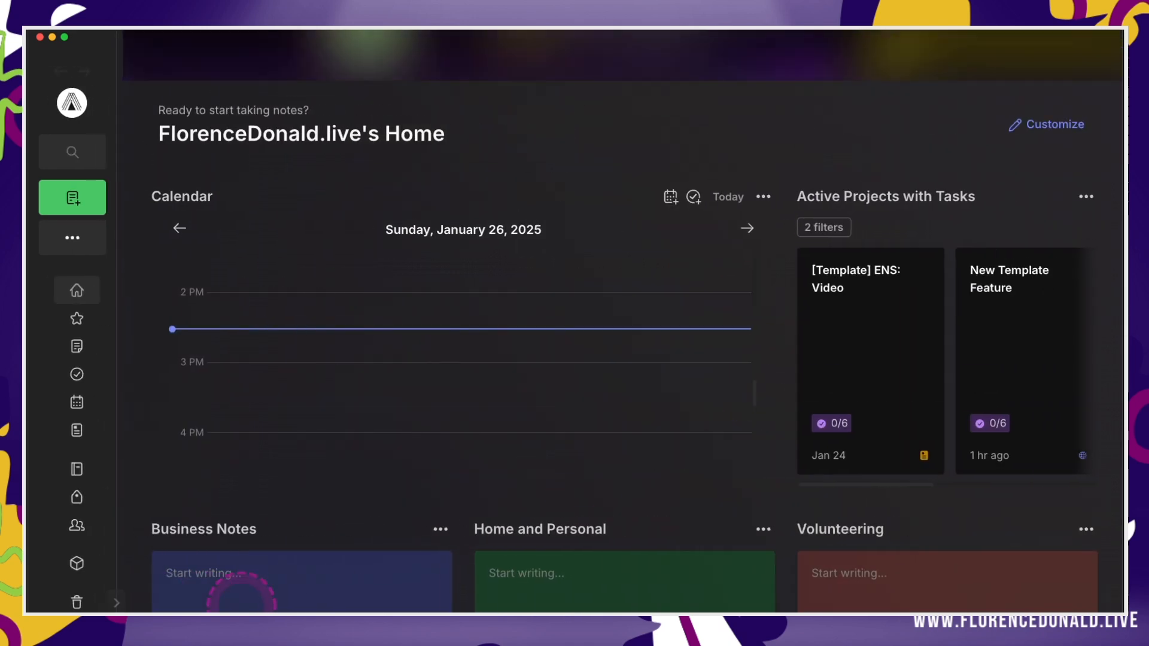
left_click(432, 572)
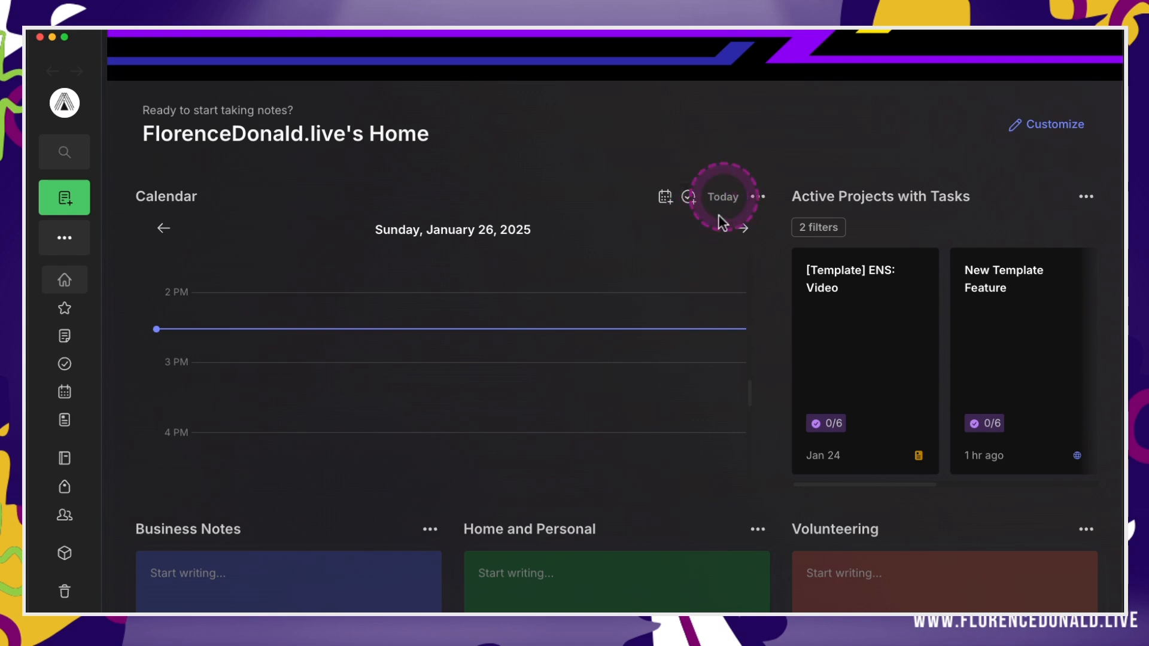
- Switch the Calendar widget to Schedule view and back to Day view
left_click(756, 199)
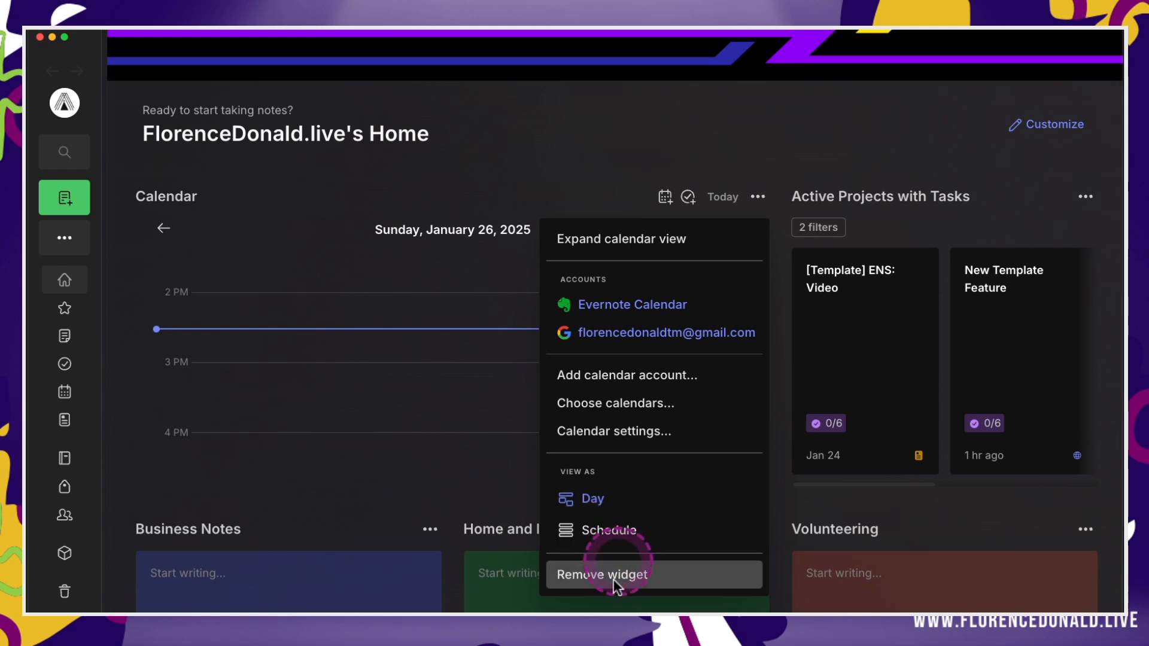
left_click(614, 530)
scroll(643, 404, "up", 4)
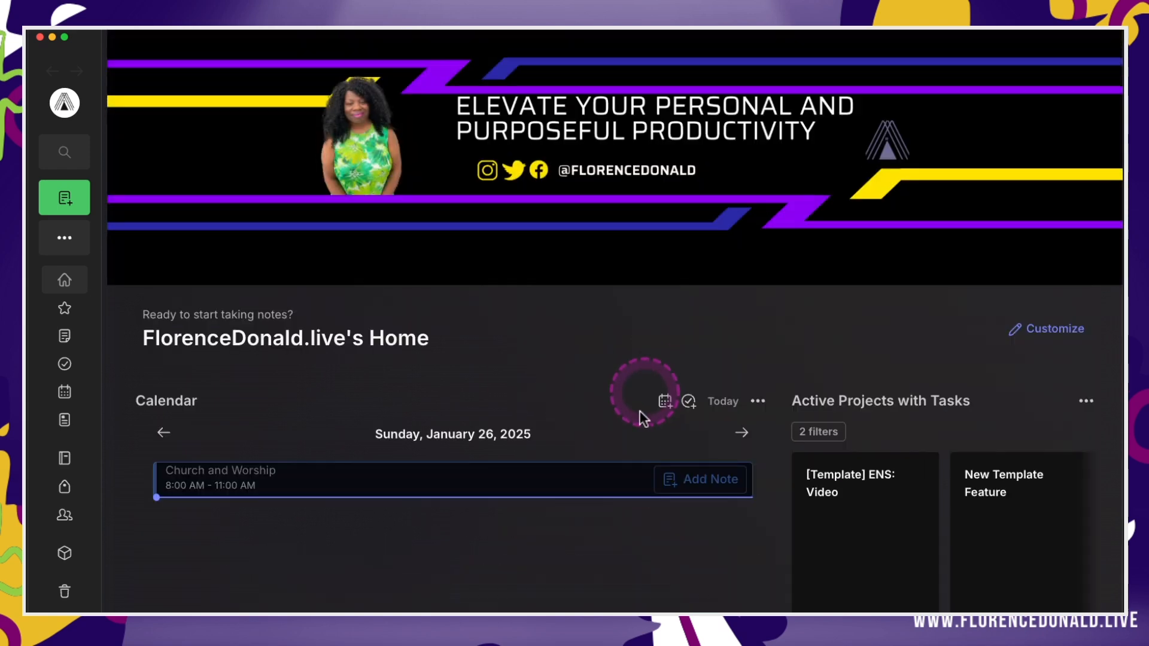
left_click(755, 401)
scroll(745, 443, "down", 2)
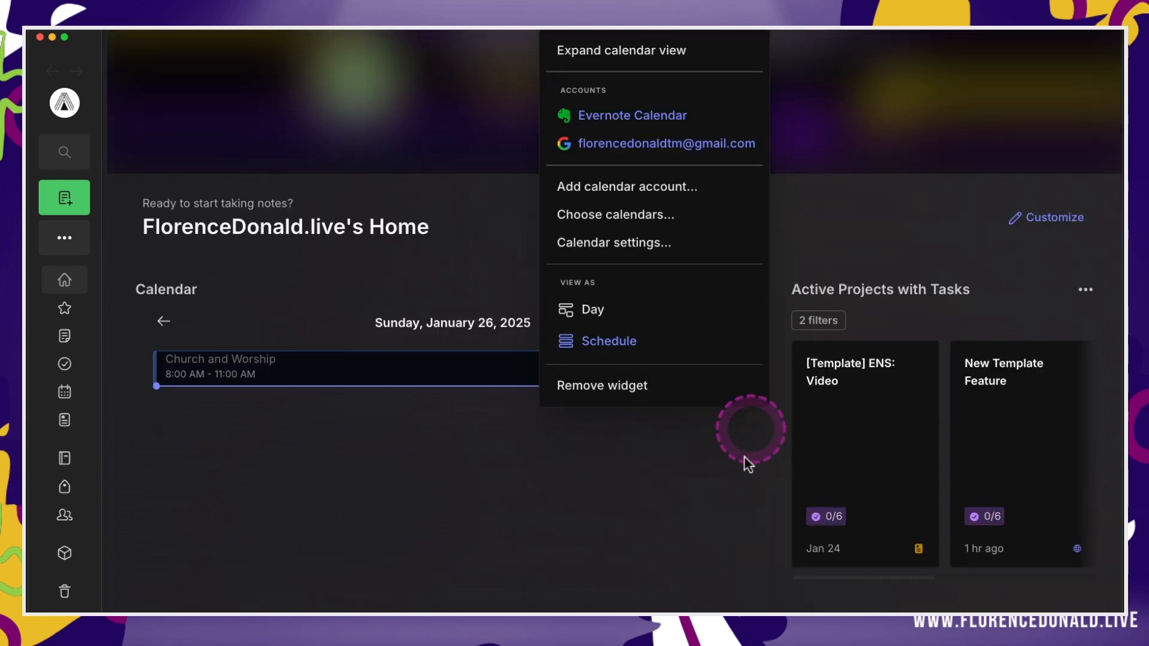
left_click(604, 309)
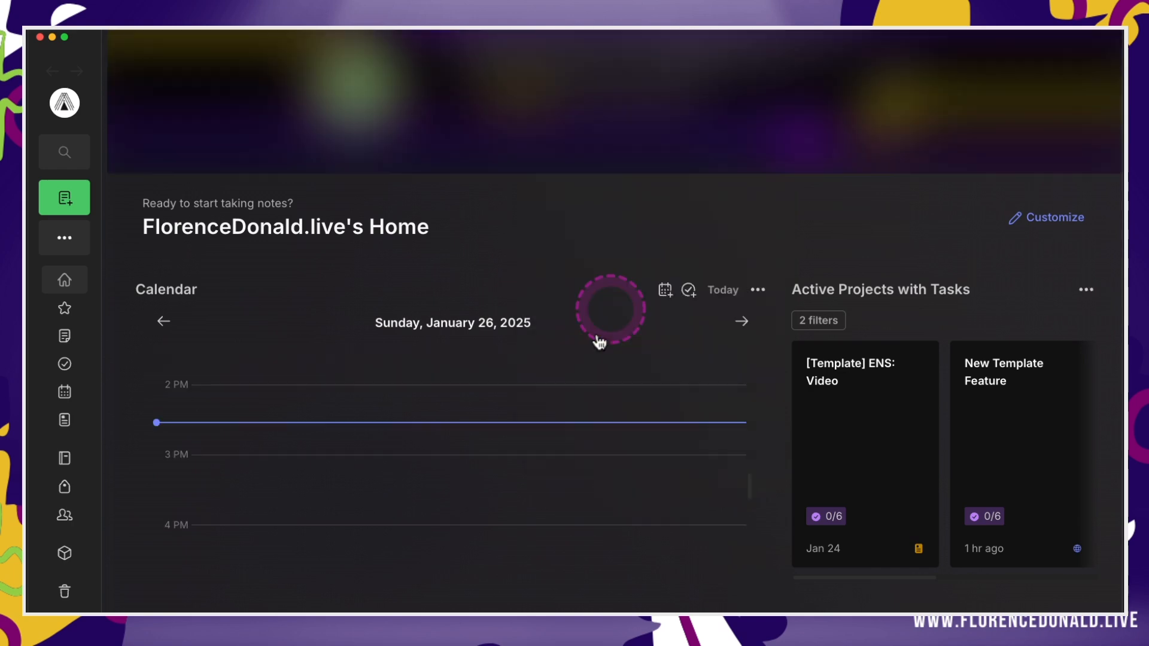
- Display the Calendar widget in Schedule view
left_click(756, 291)
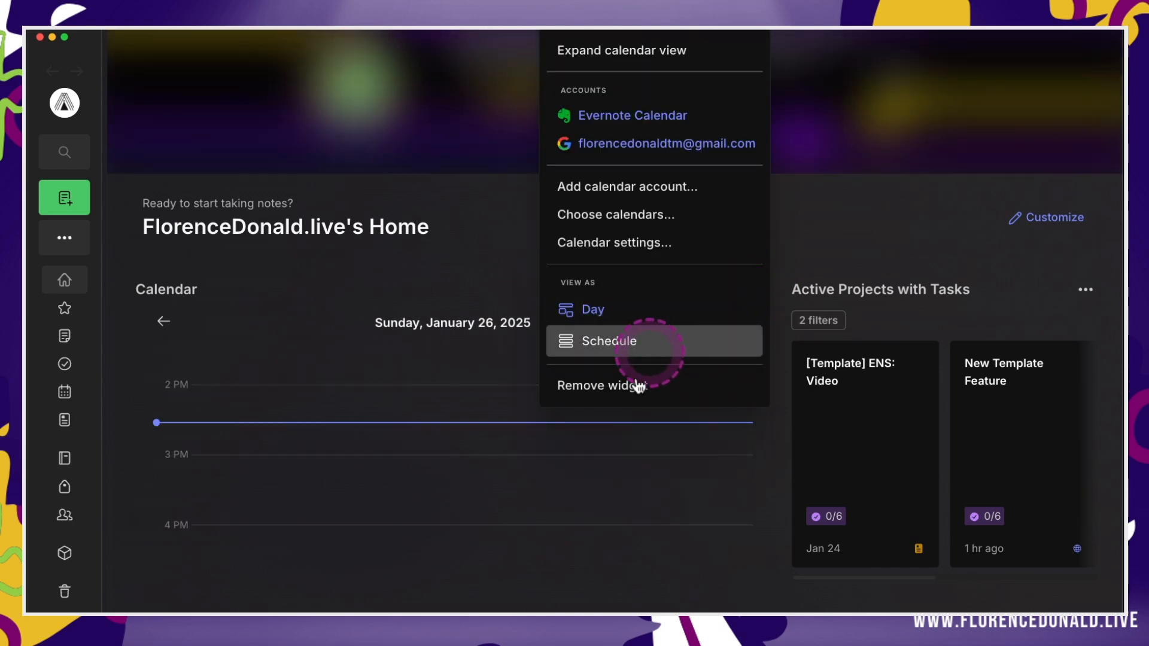
left_click(641, 340)
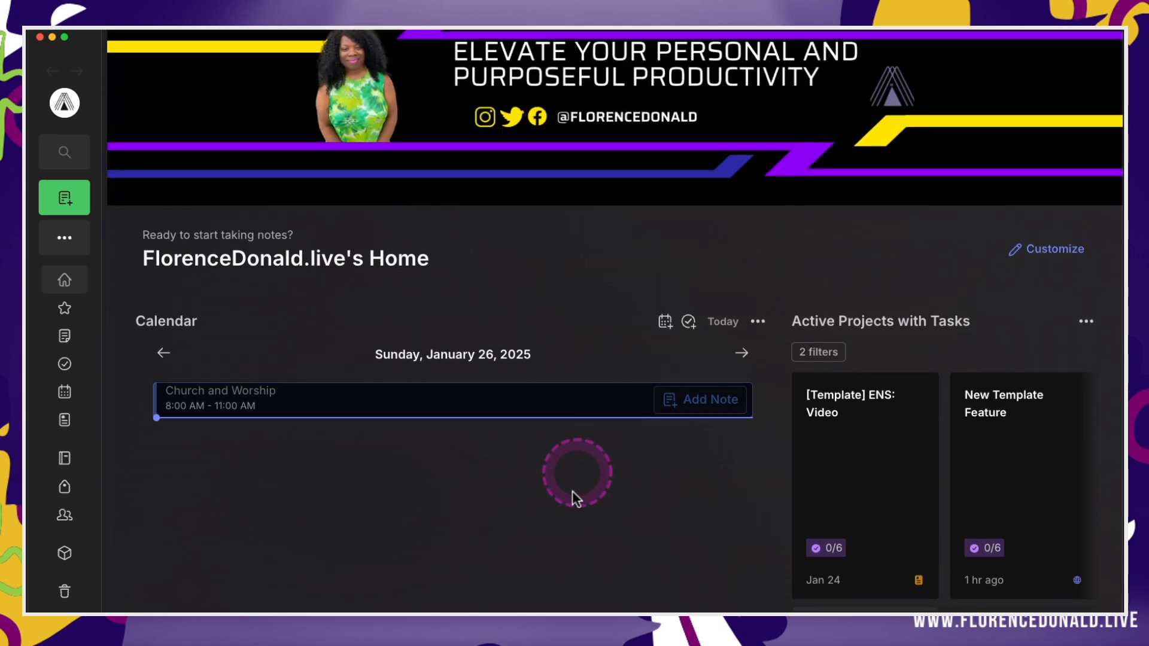
- Open the New Template Feature note from the .Evernote Simplified Templates notebook and pin it to Home as a new pinned note
scroll(572, 491, "down", 2)
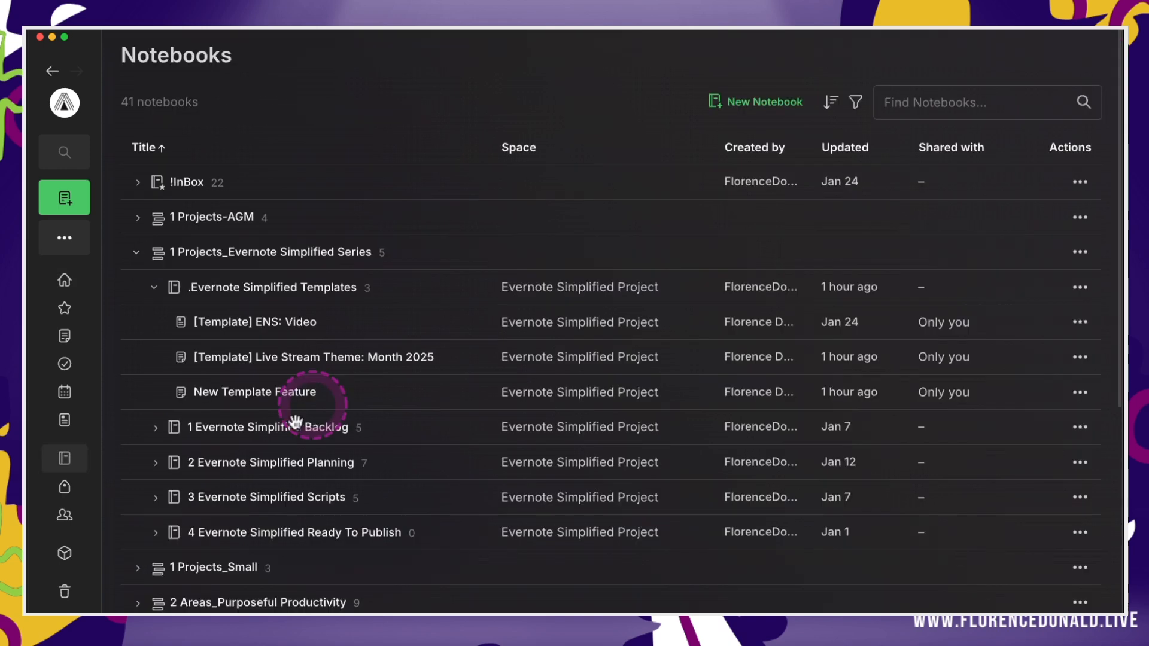
left_click(303, 396)
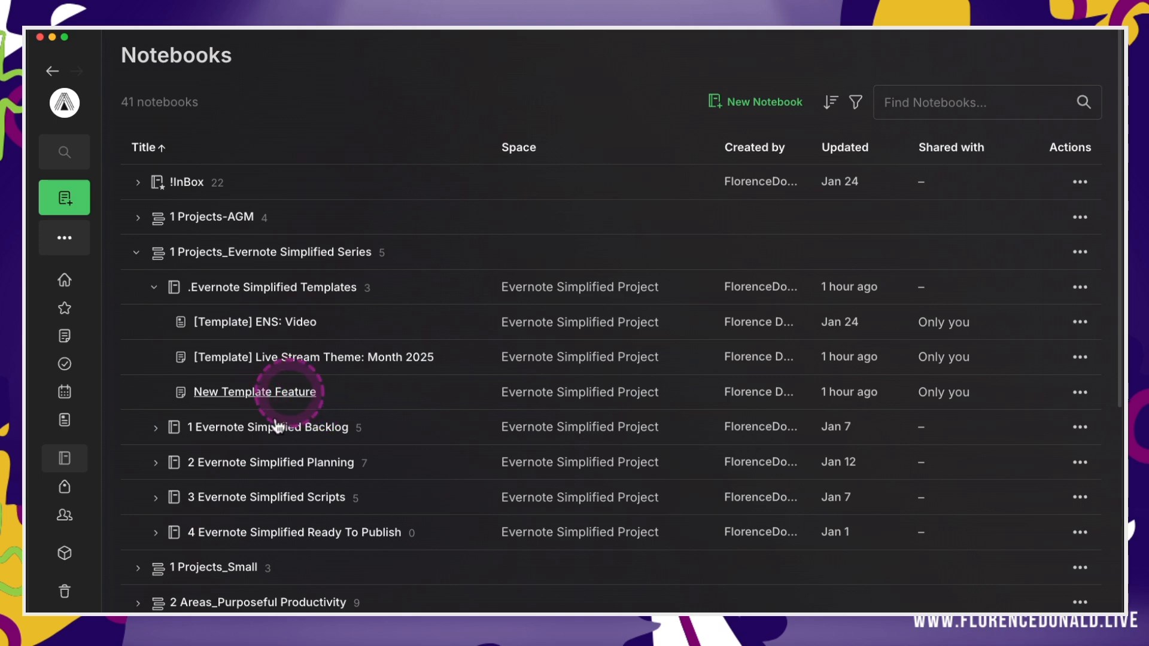
left_click(289, 393)
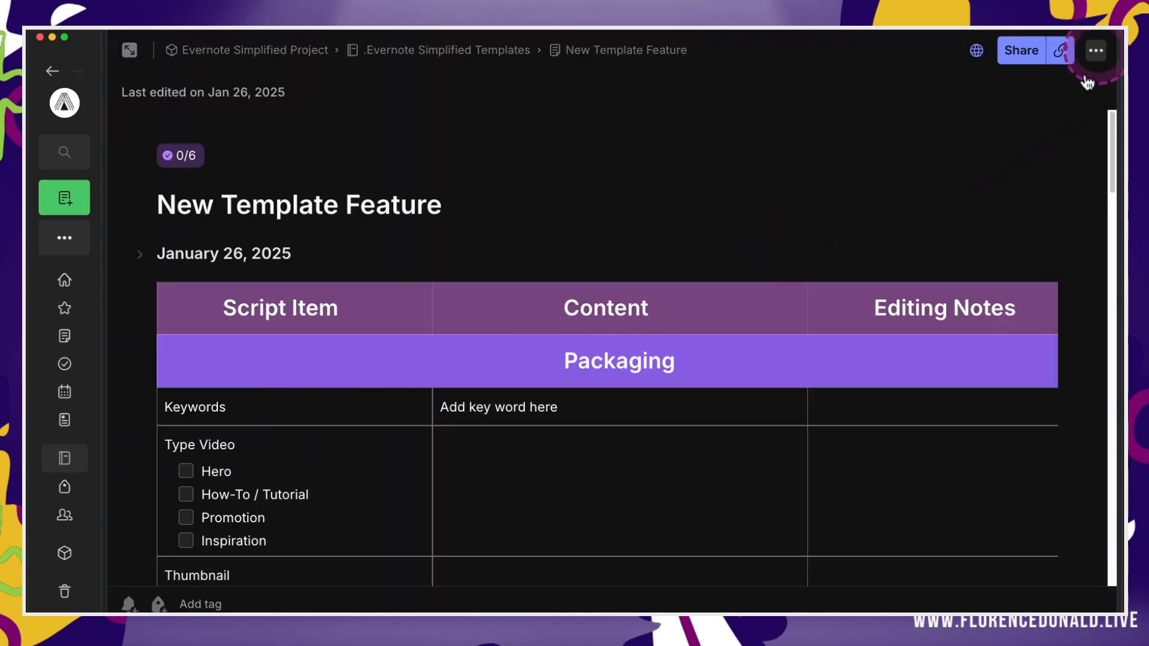
left_click(1095, 51)
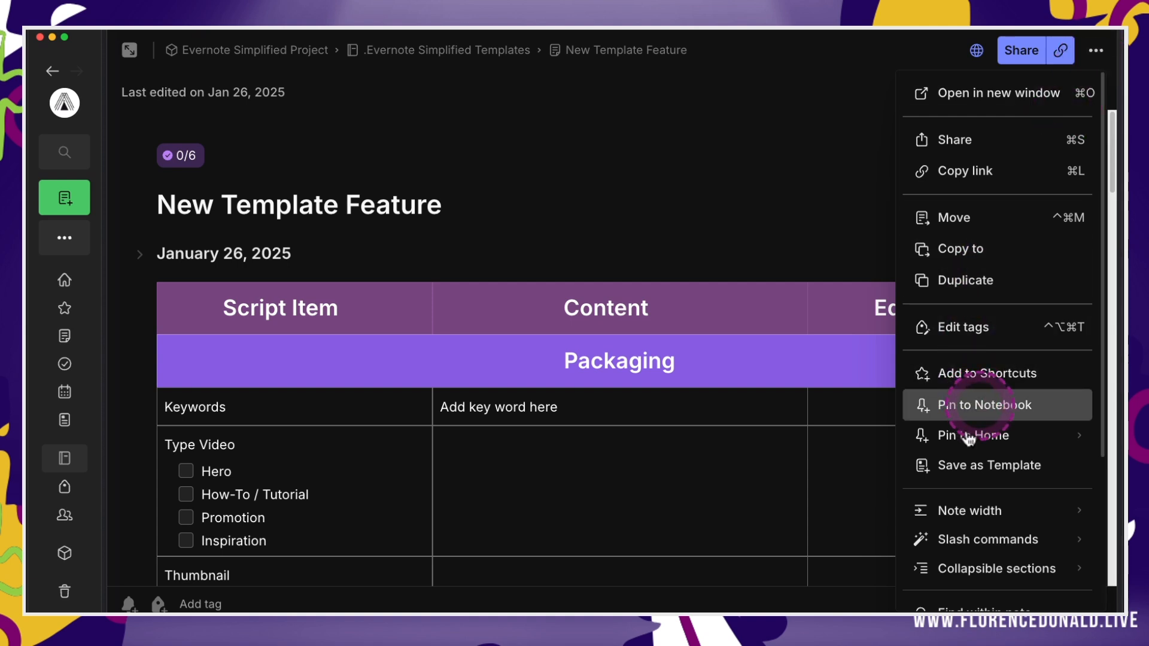
mouse_move(969, 437)
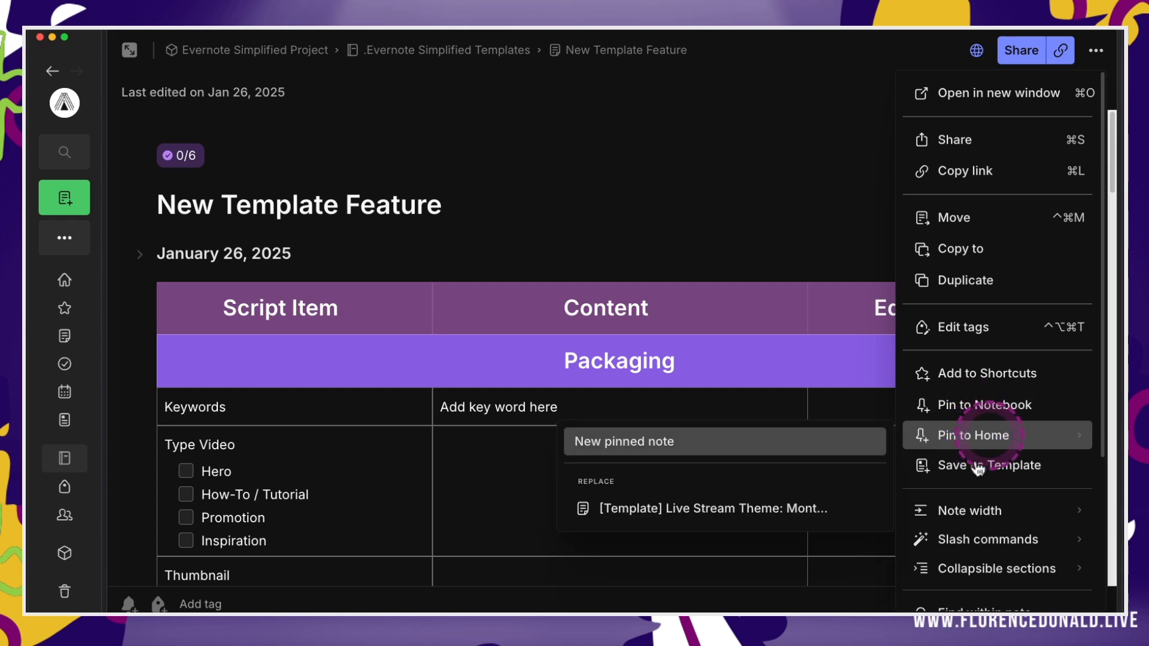
left_click(978, 468)
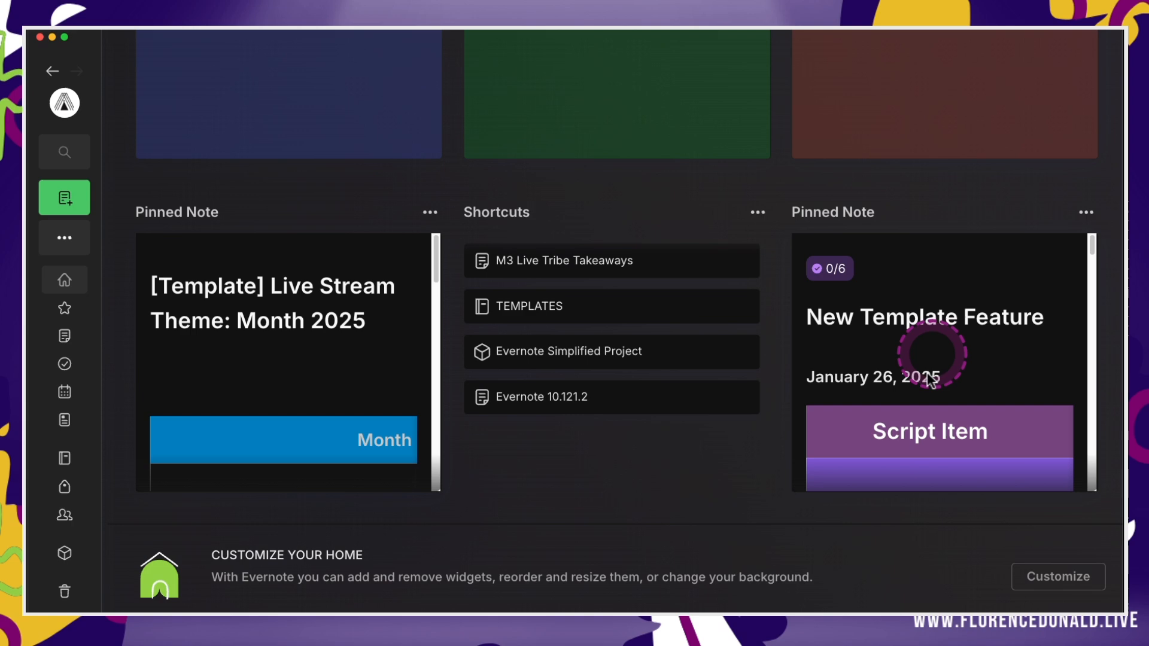
- Customize Home so the New Template Feature pinned note sits between the other pinned note and Shortcuts, and save the layout
scroll(931, 371, "up", 5)
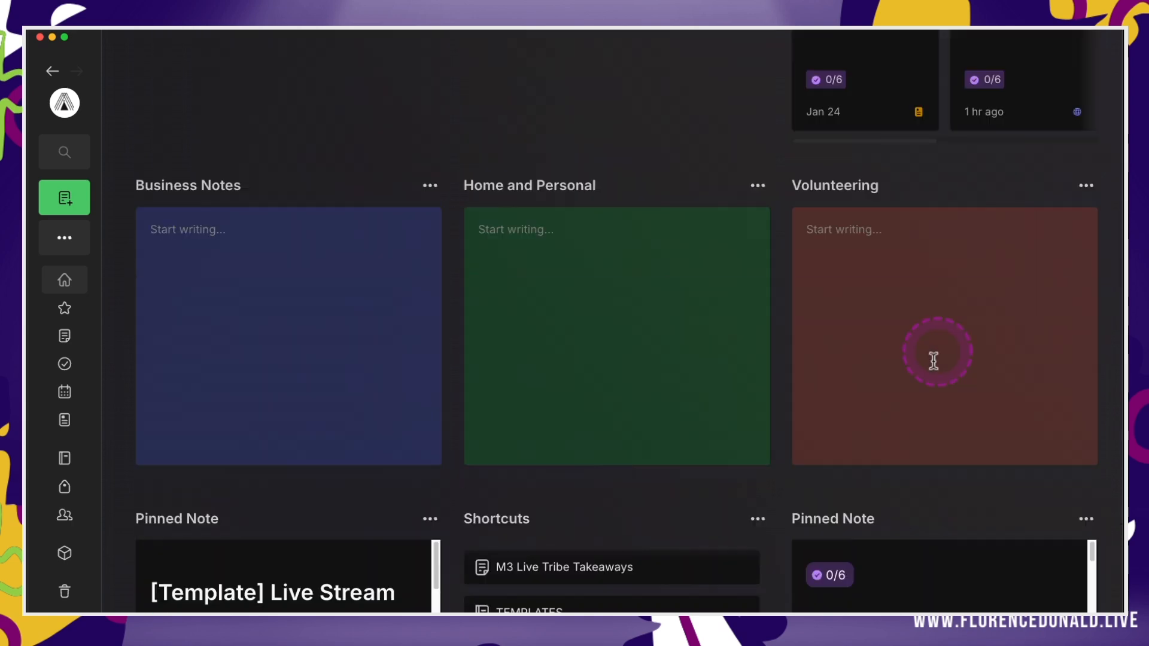
scroll(934, 360, "up", 7)
left_click(1050, 191)
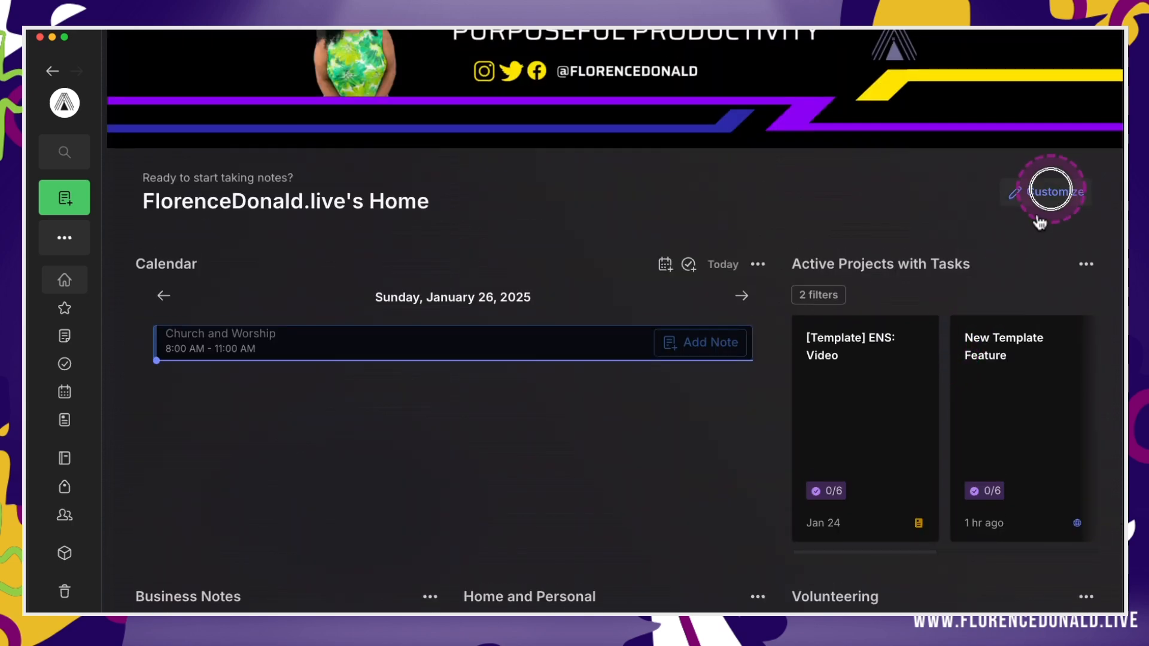
scroll(615, 474, "down", 6)
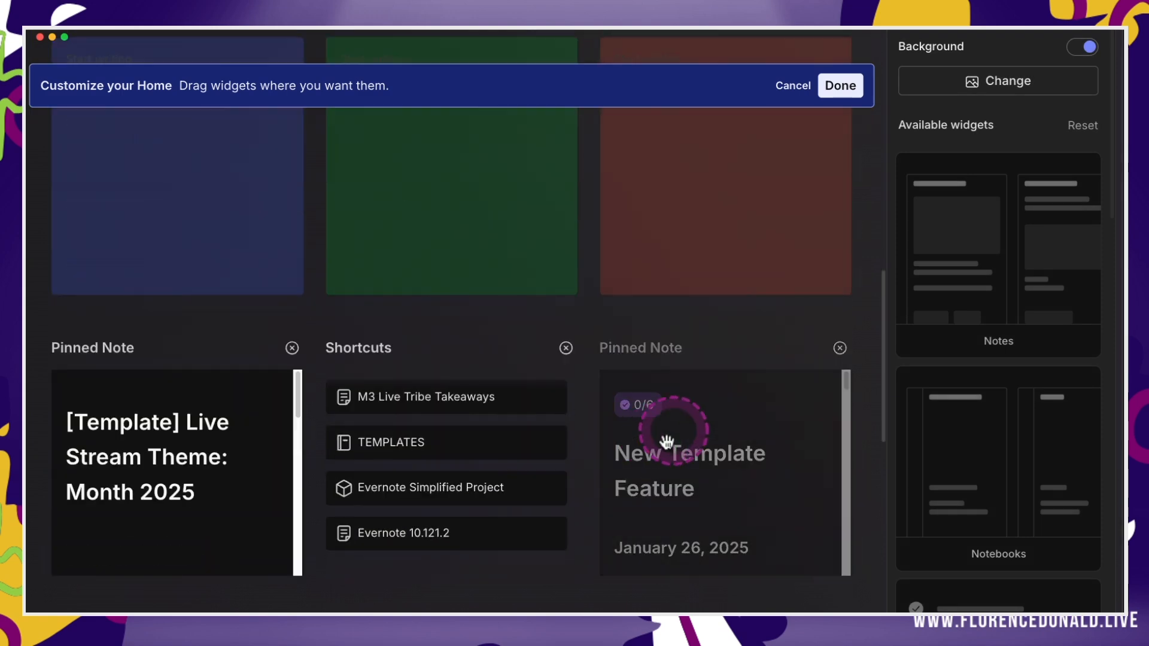
left_click_drag(666, 442, 438, 417)
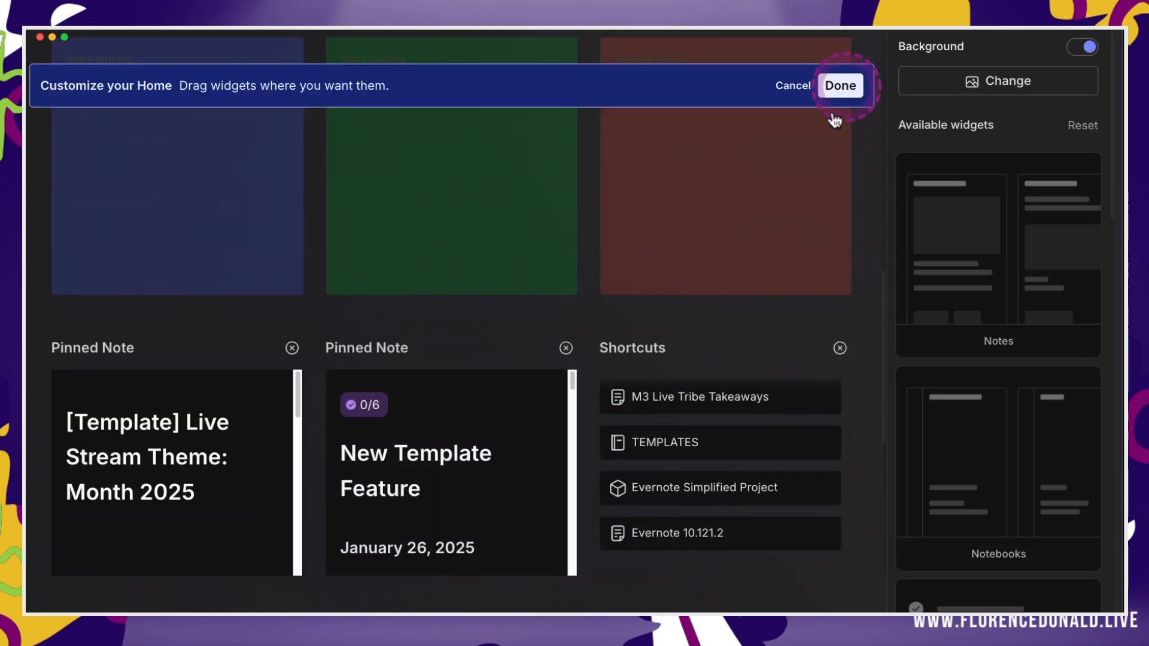
left_click(836, 95)
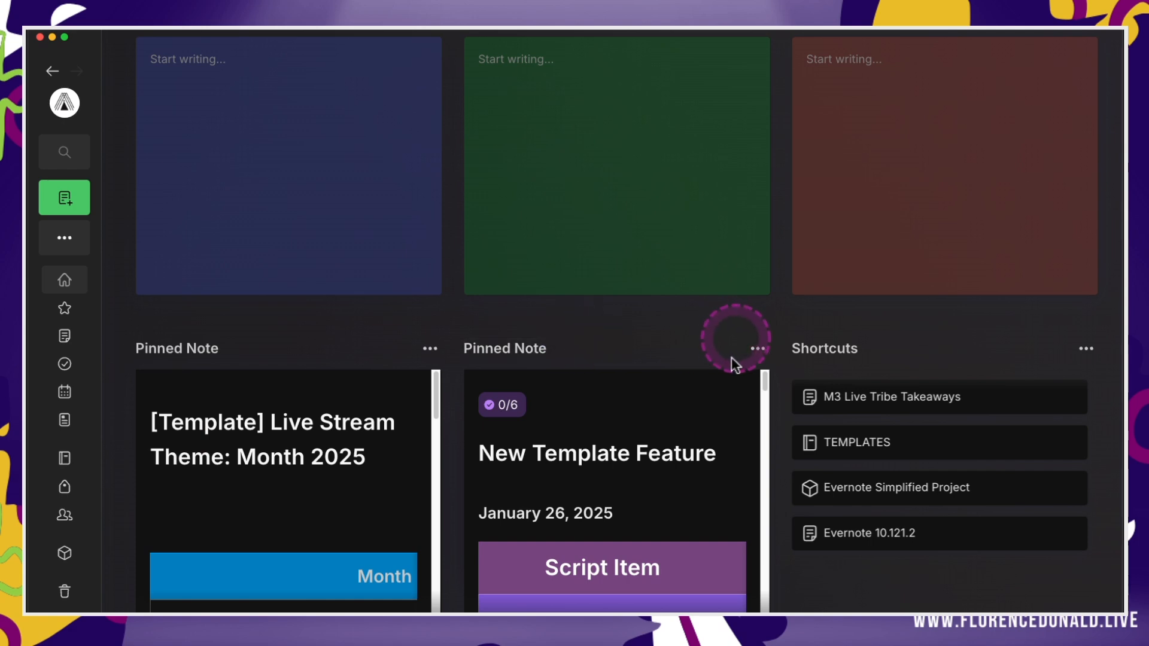
- Replace the New Template Feature note in the middle Pinned Note widget with the note "New Tasks - video 9", found by searching "task"
left_click(757, 349)
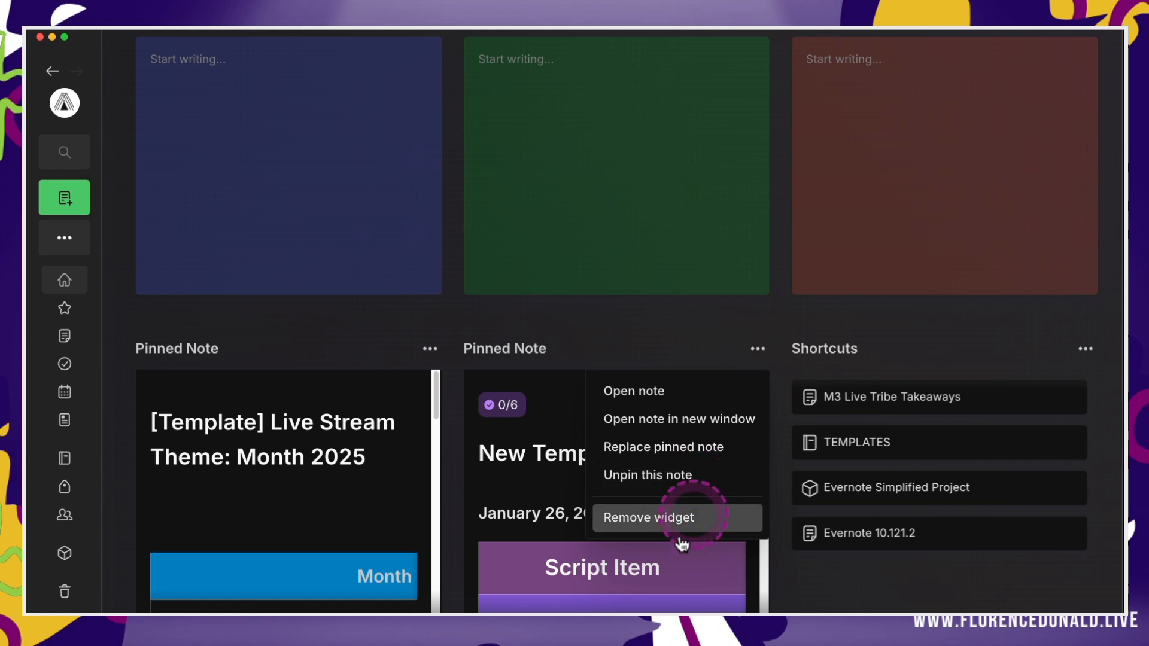
left_click(531, 519)
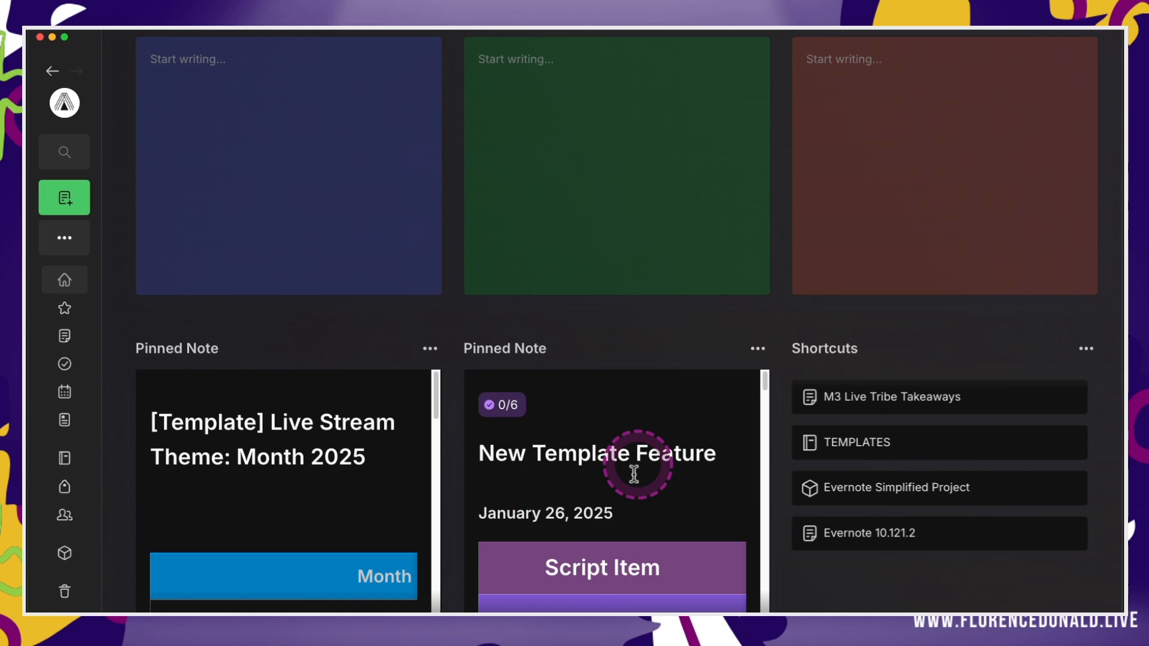
left_click(758, 348)
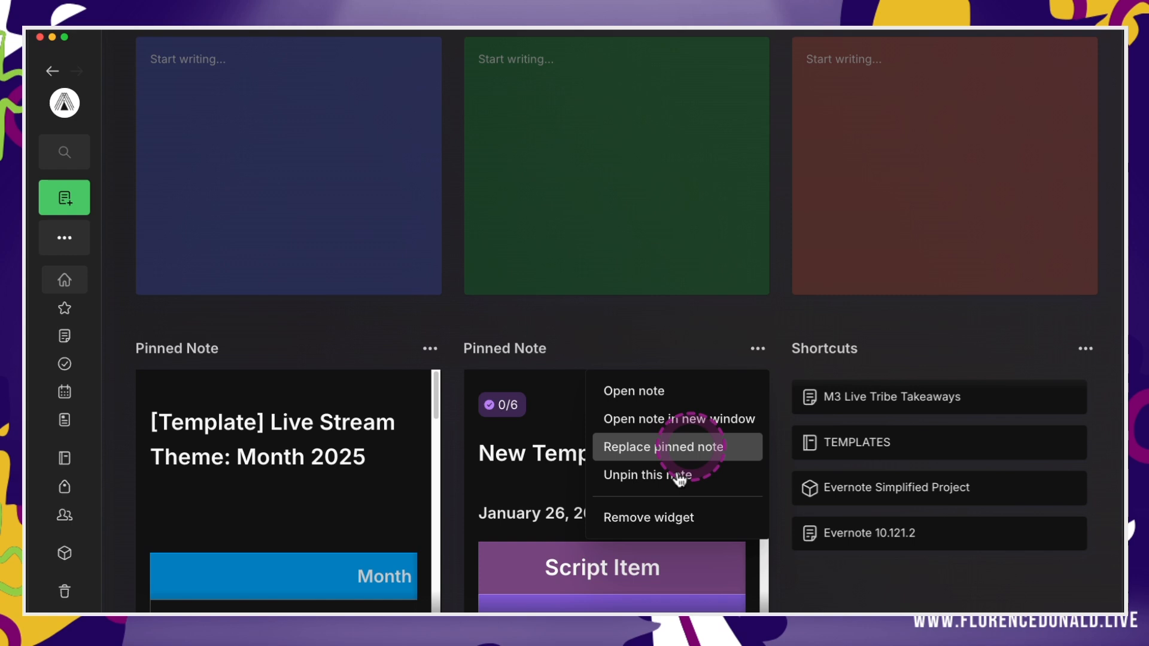
left_click(688, 446)
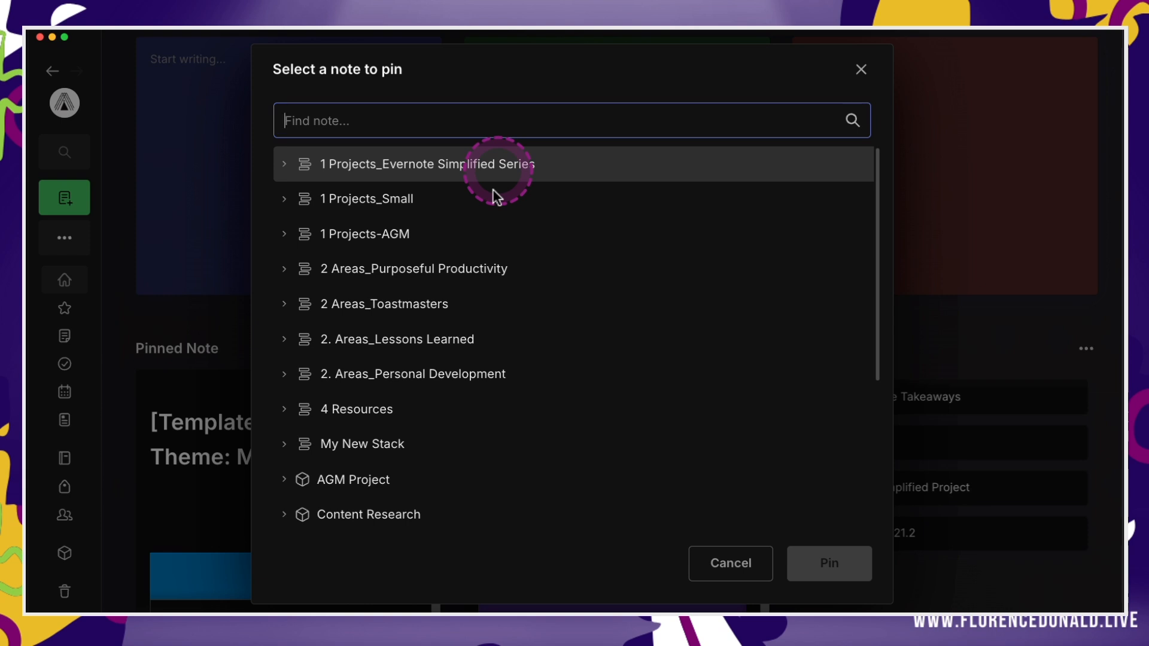
type("task")
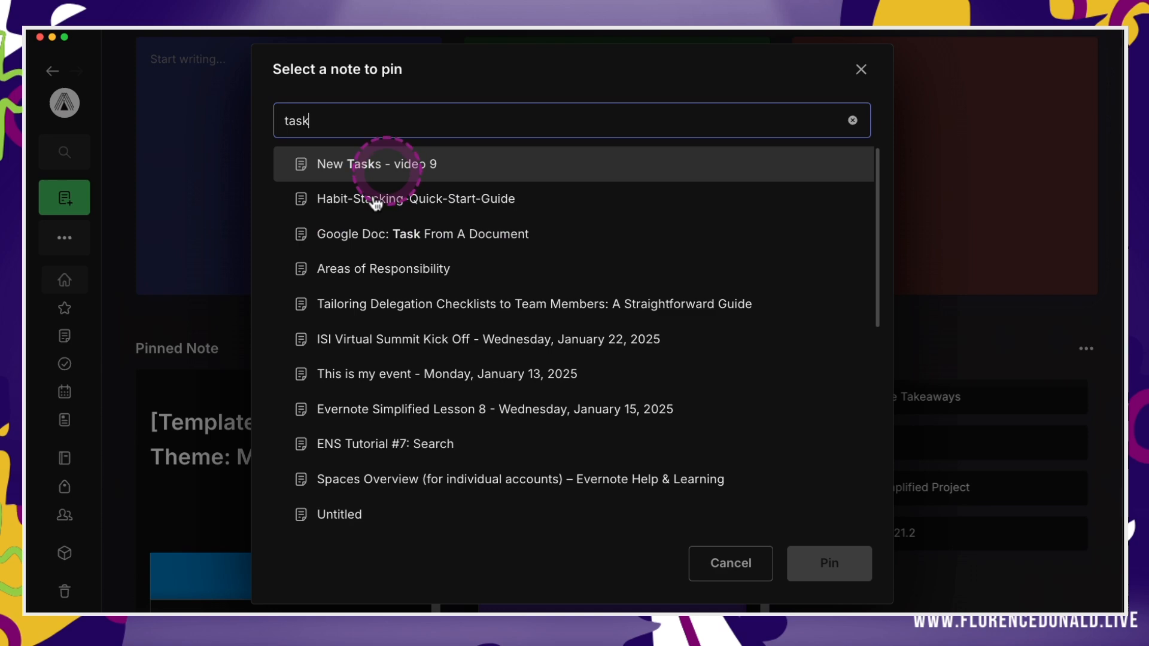
left_click(383, 166)
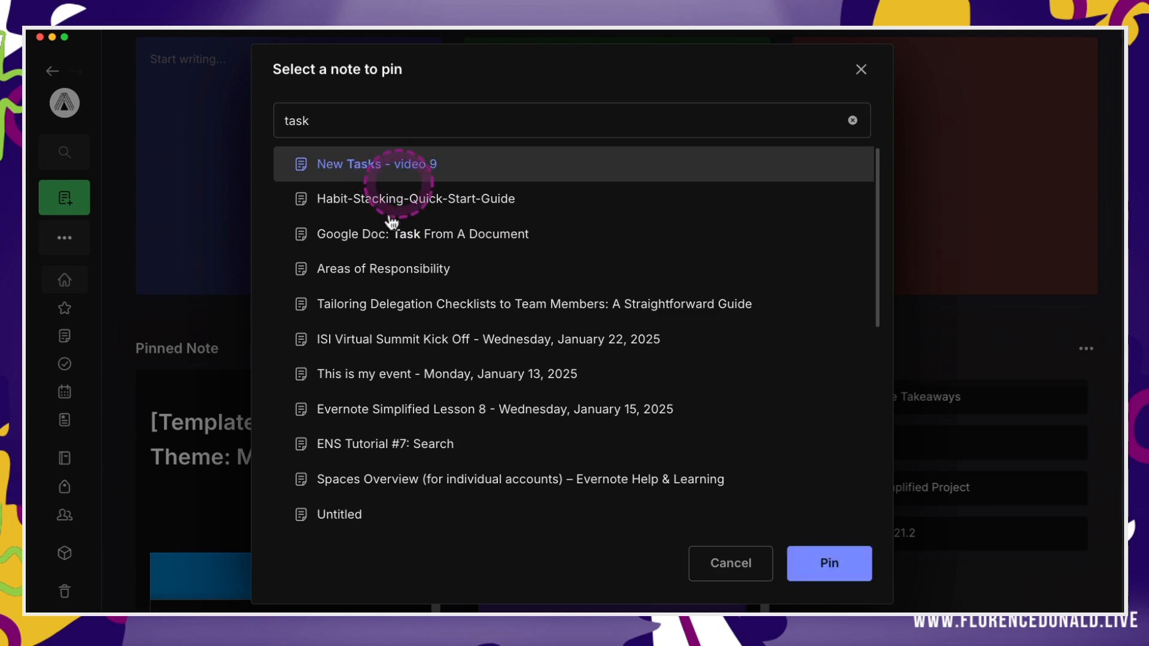
left_click(817, 576)
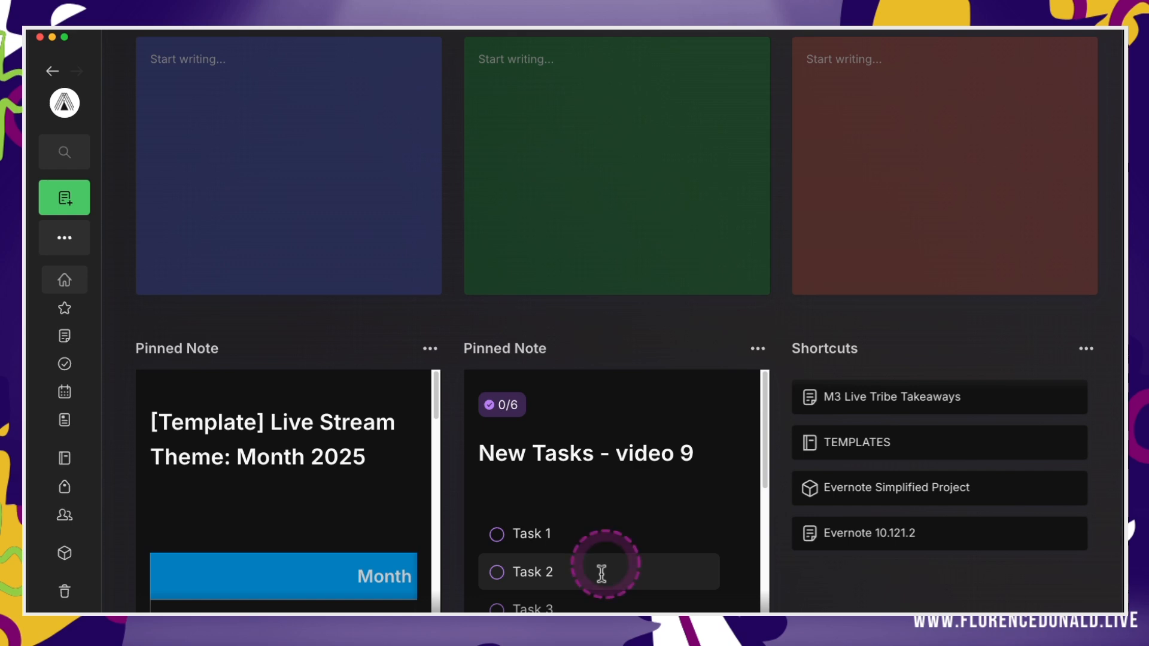
- Create an event titled "New Calendar Event" from the Calendar widget, starting at 03:00 PM on 1/26/2025
scroll(601, 571, "up", 3)
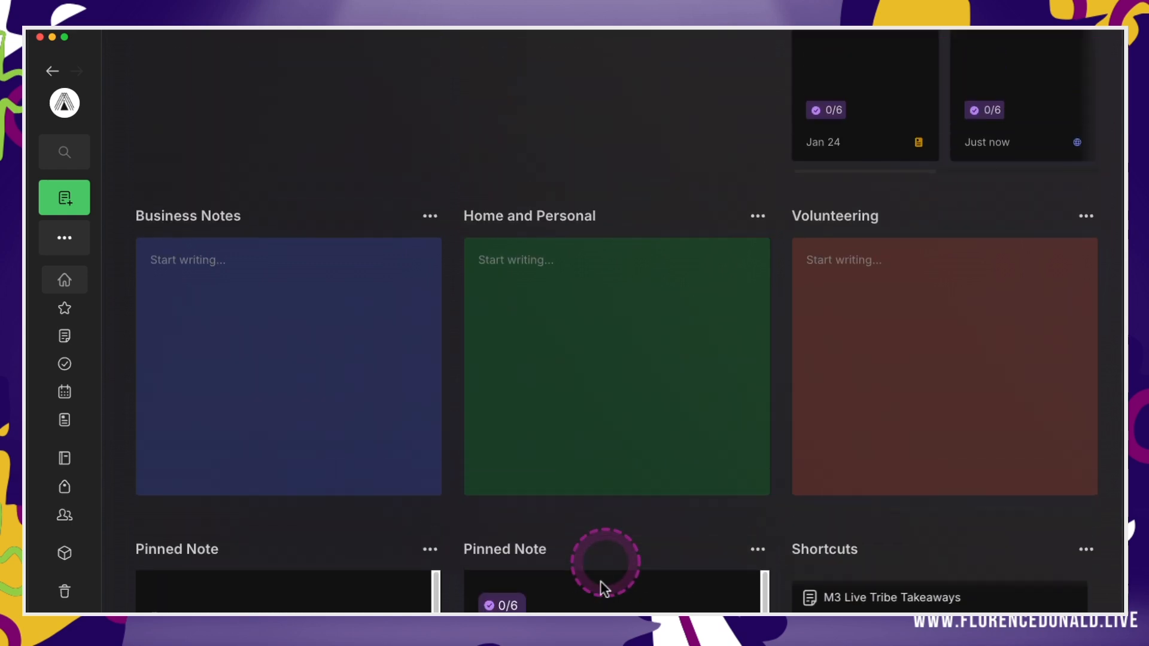
scroll(601, 581, "up", 3)
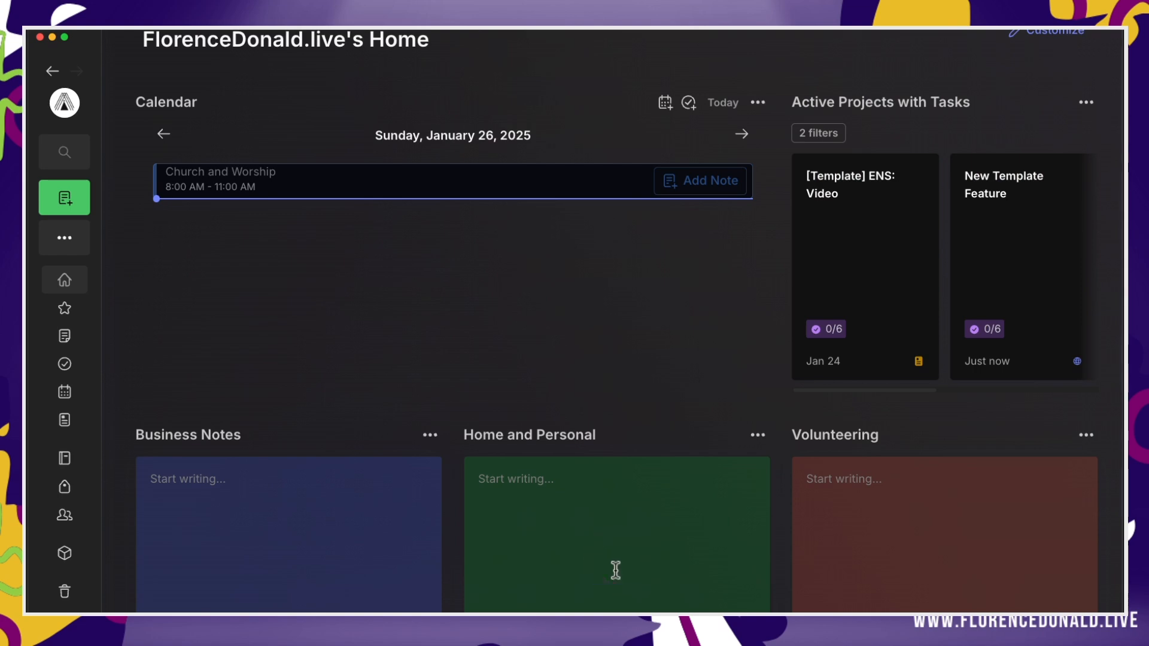
scroll(658, 508, "up", 2)
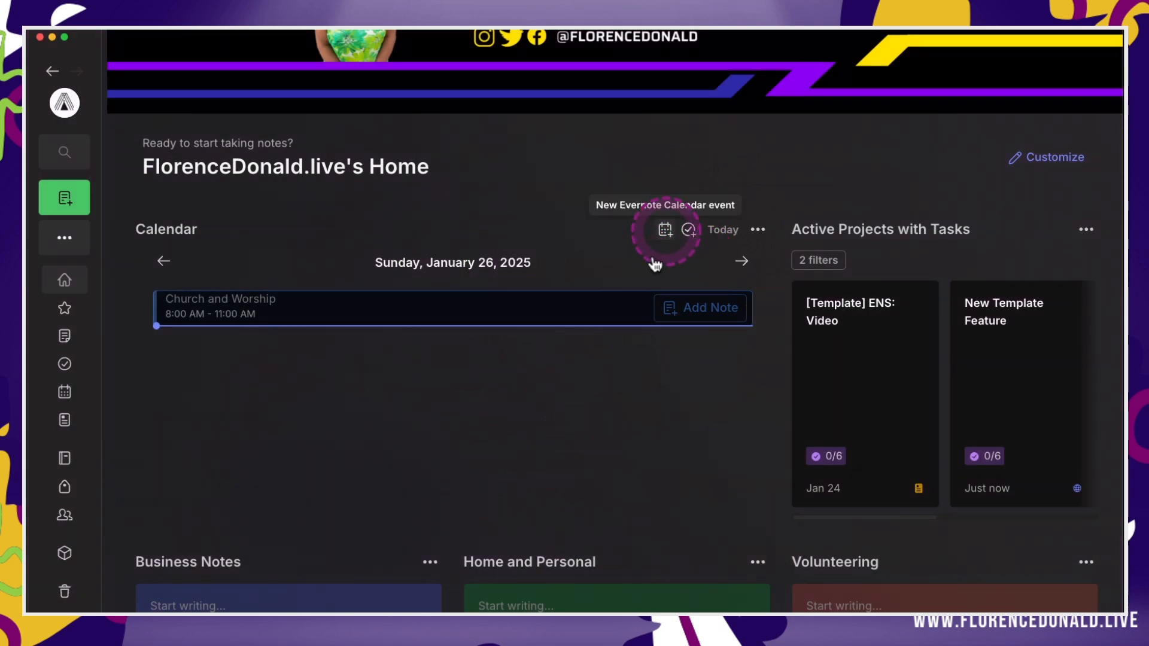
left_click(663, 232)
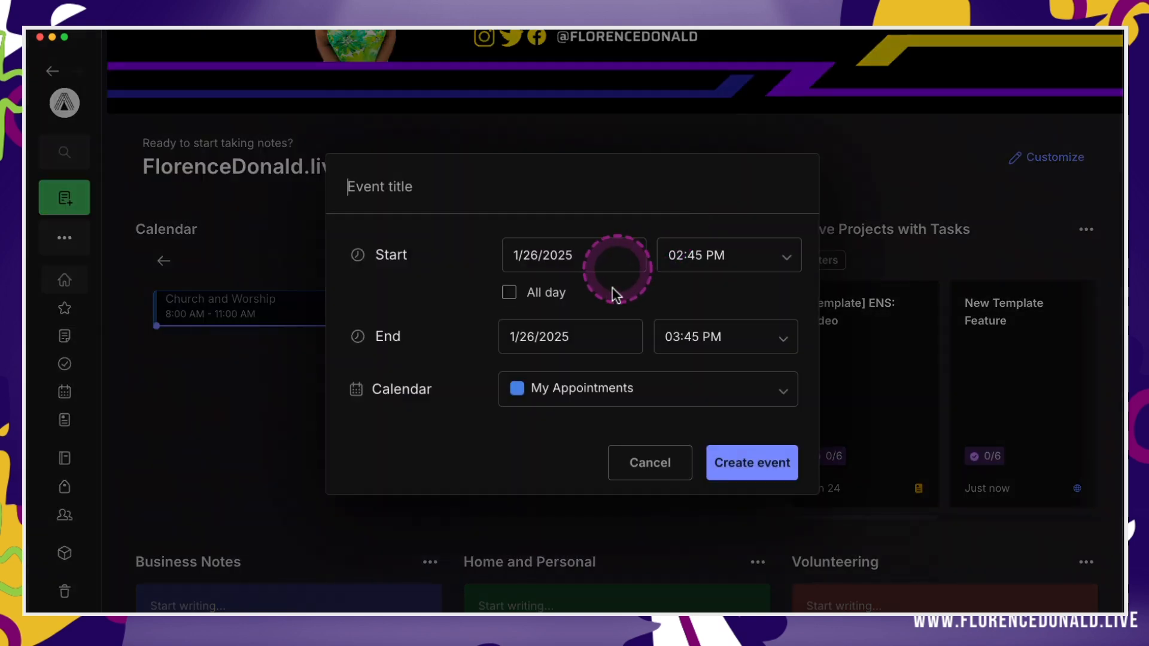
type("New Calendar Event")
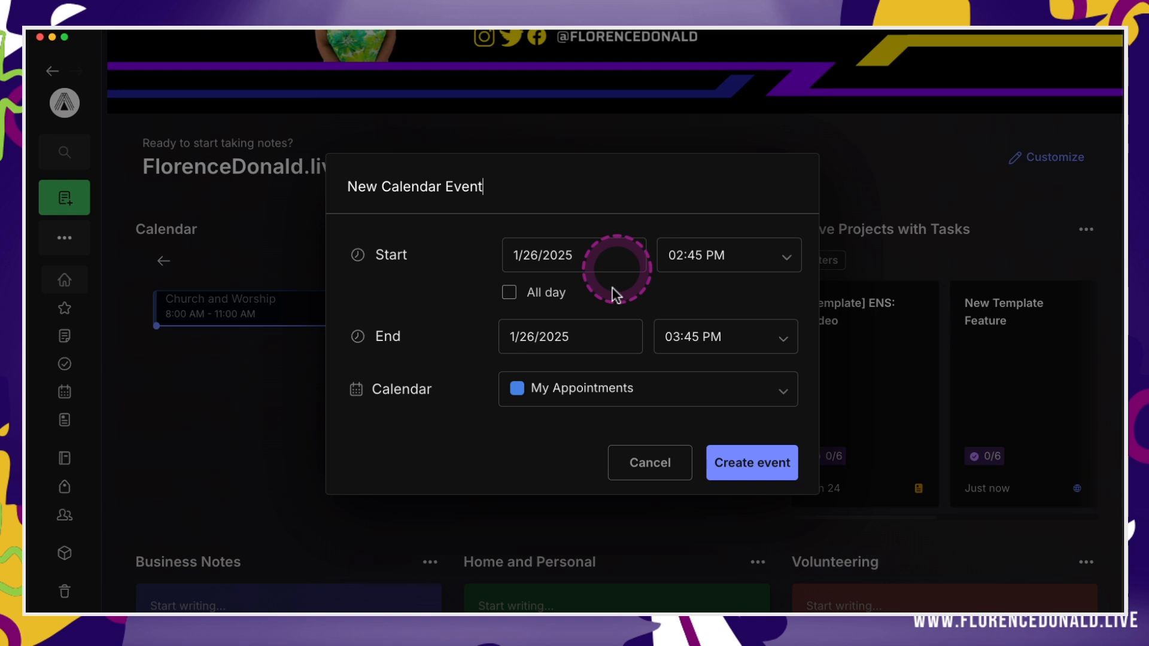
left_click(775, 401)
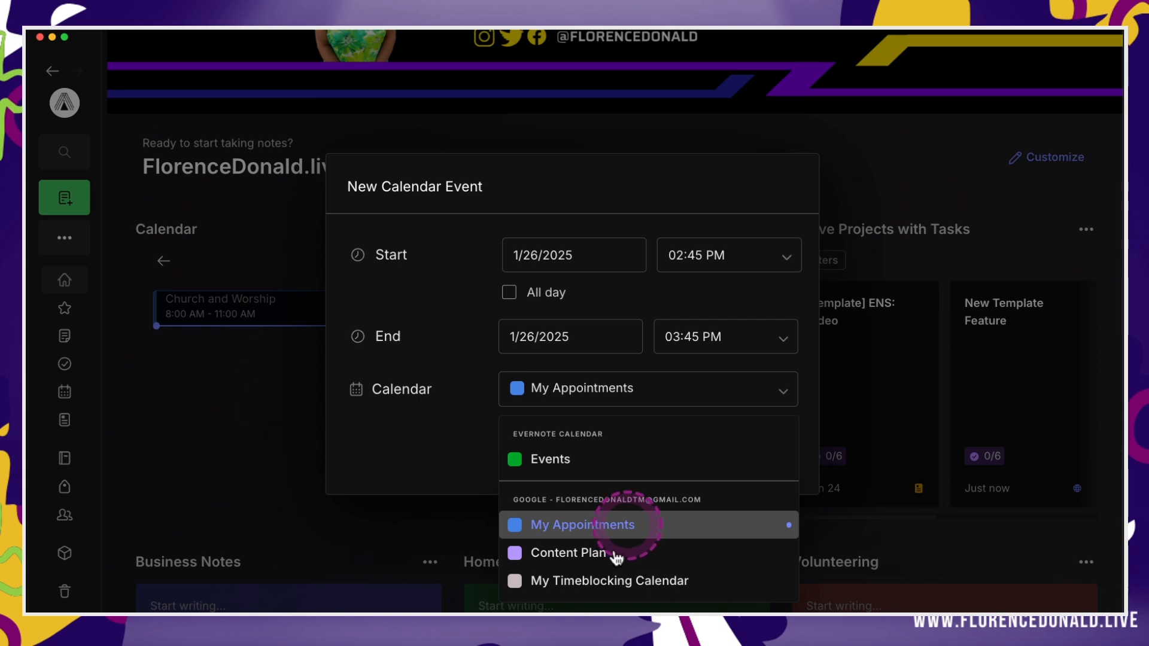
left_click(775, 289)
left_click(775, 288)
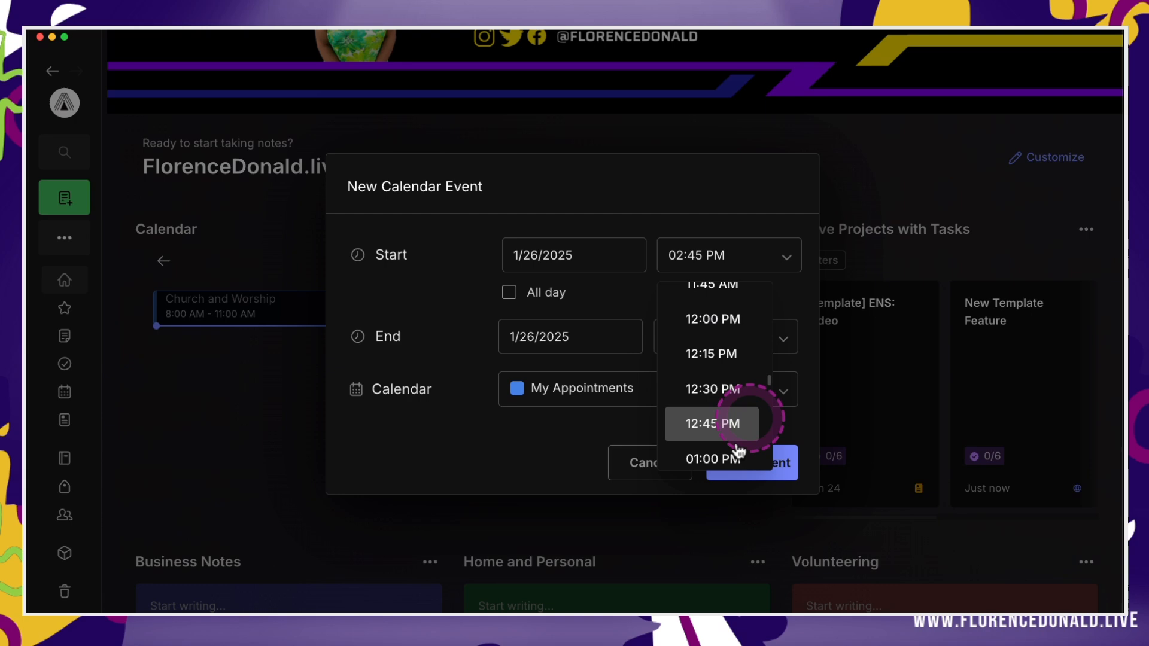
scroll(739, 450, "down", 6)
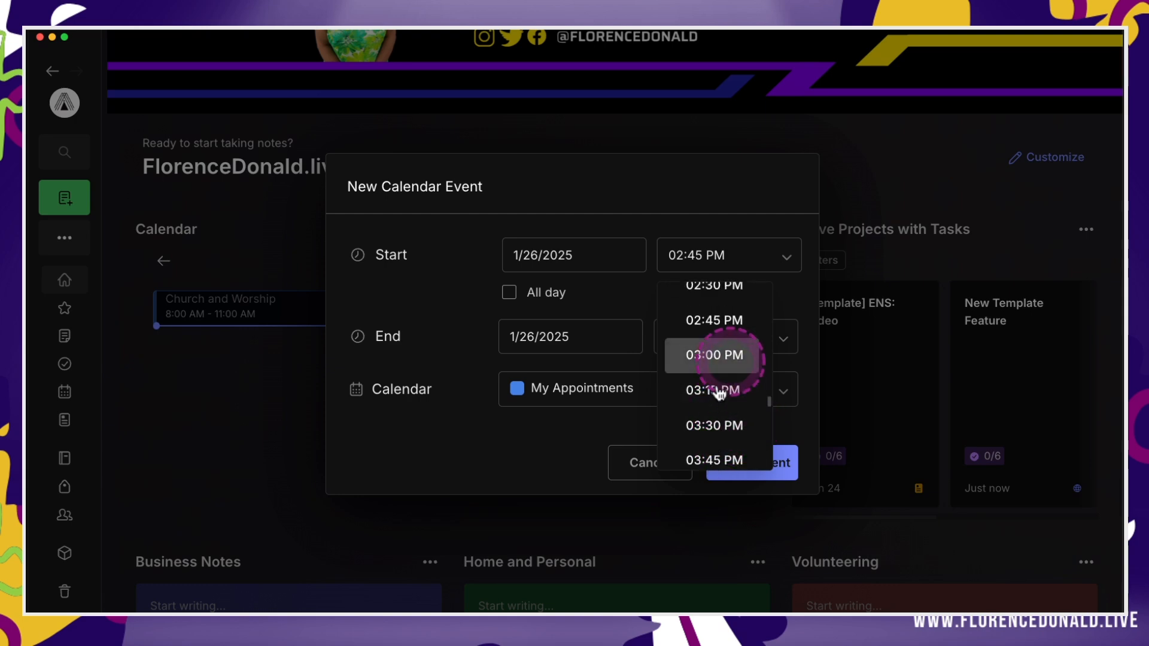
left_click(715, 359)
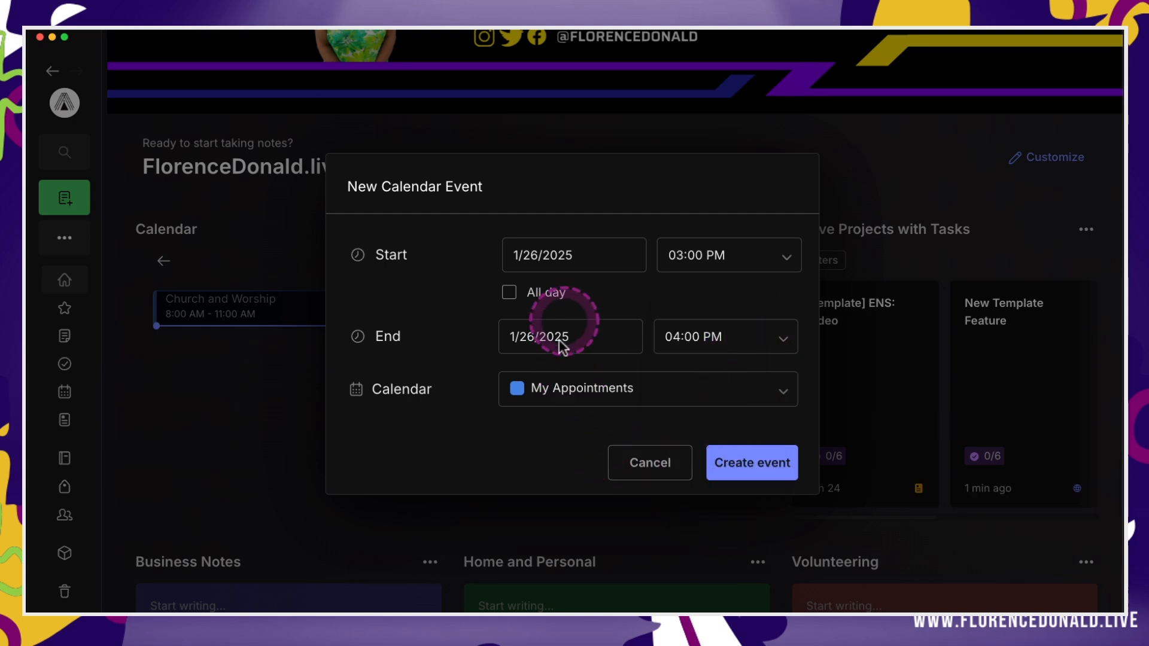
left_click(757, 479)
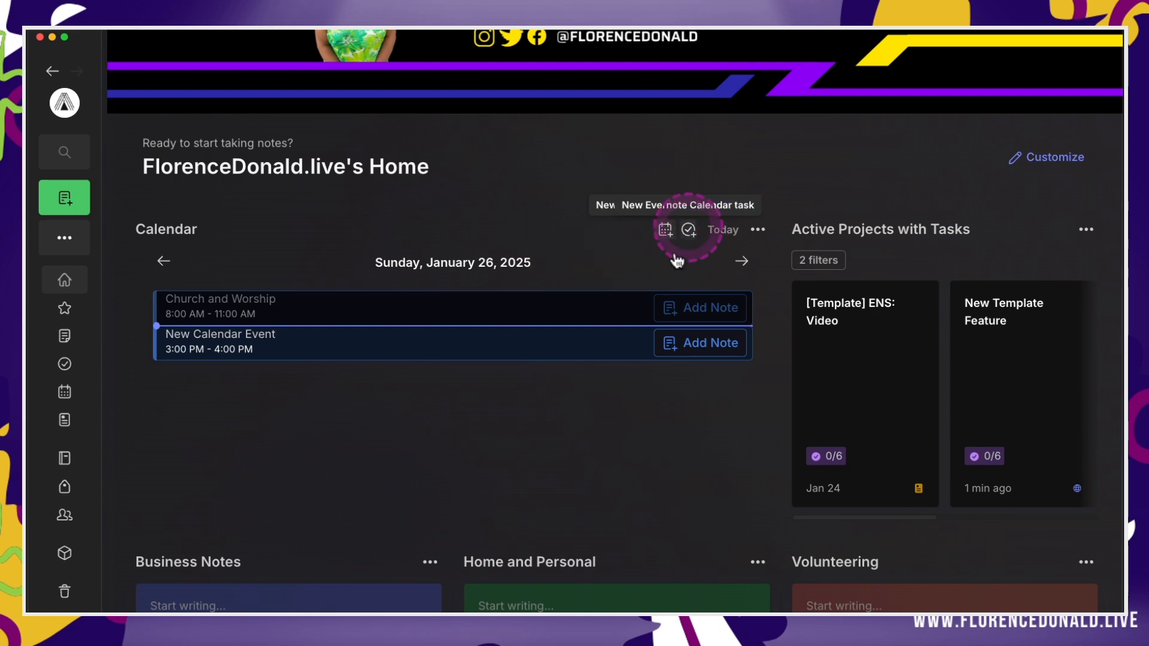
- Start a new task from the Calendar widget and title it "Upload Wed video to youtube"
left_click(688, 229)
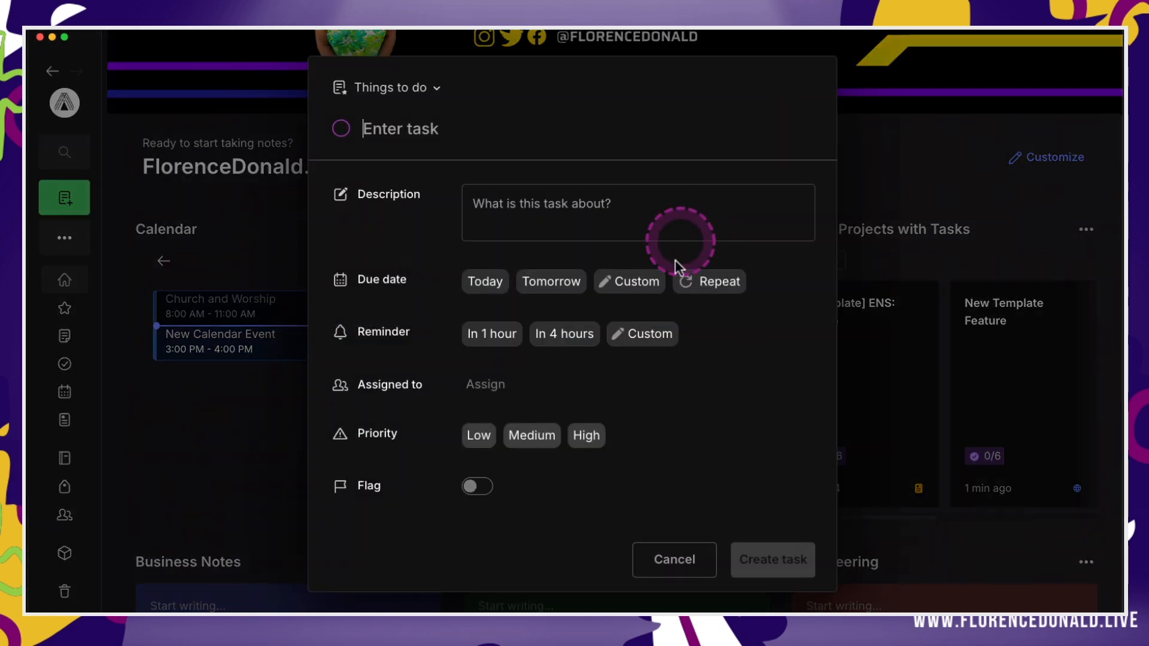
type("Upl")
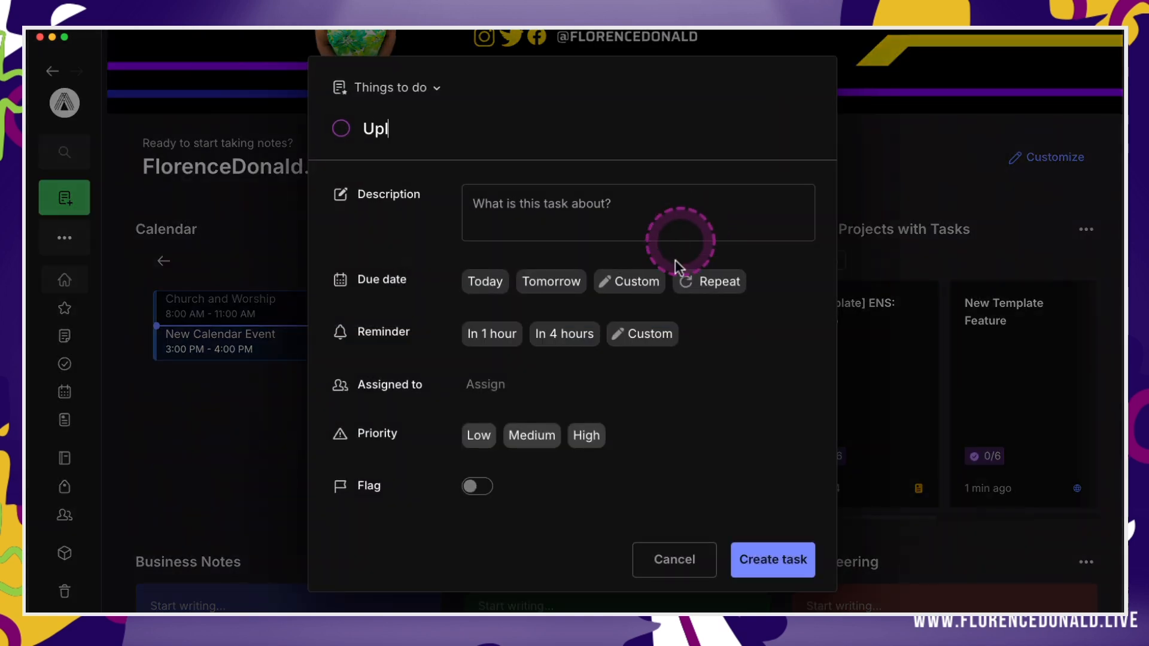
type("oad Wed v")
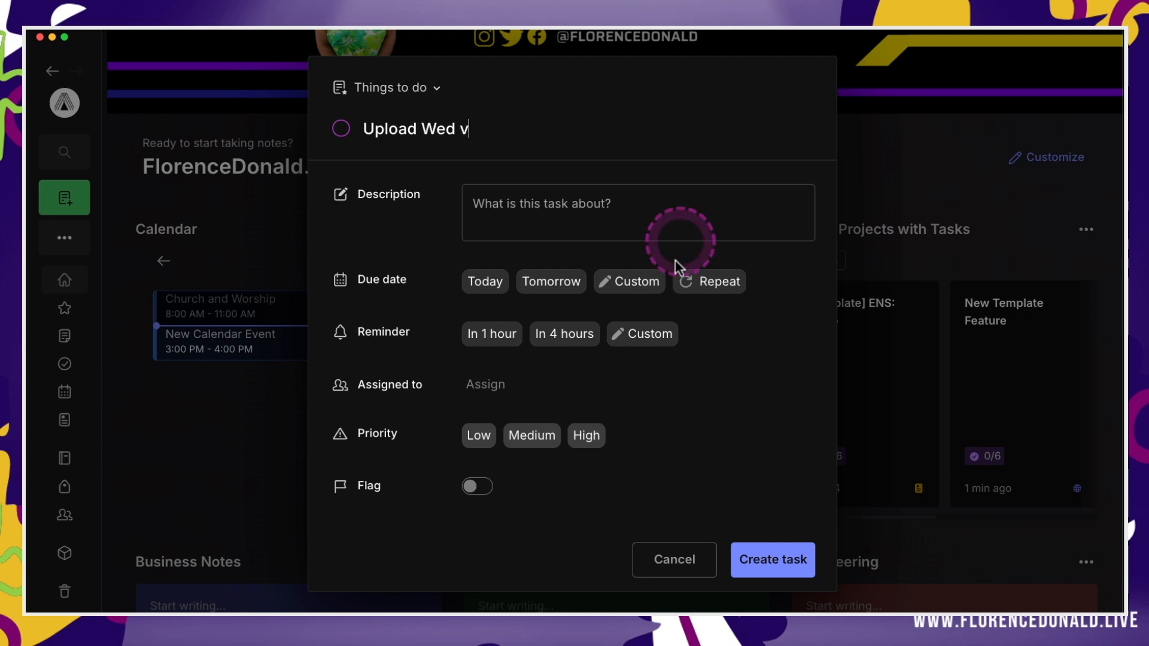
type("ideo to youtubve")
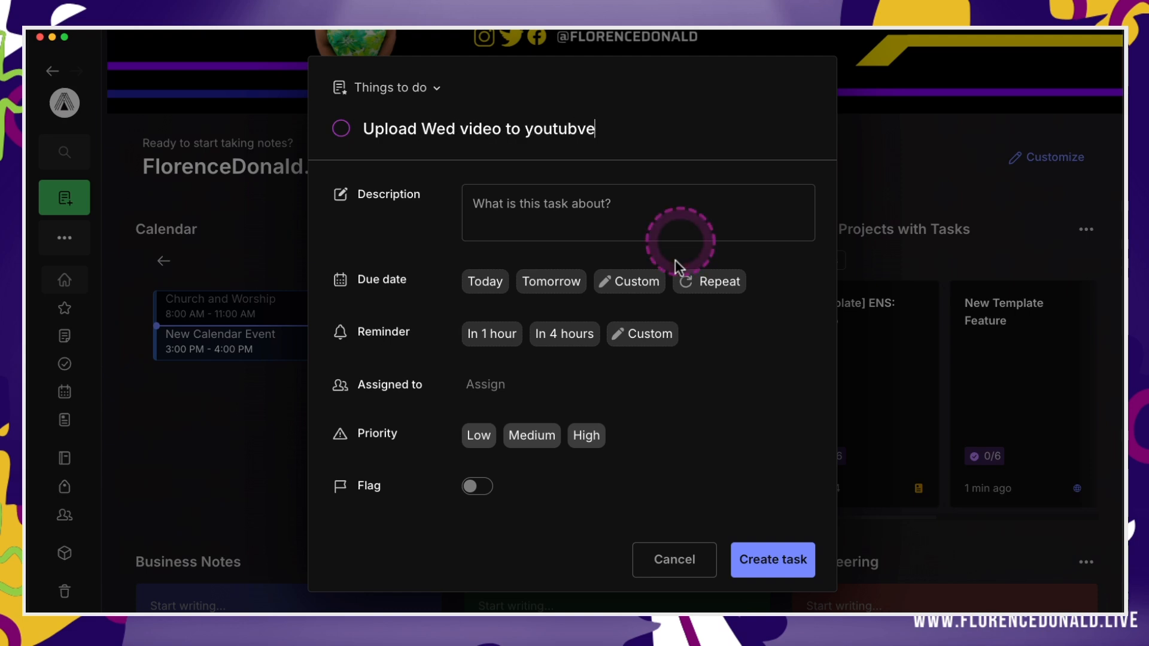
key("BackSpace")
key("BackSpace")
key("BackSpace")
type("b")
key("BackSpace")
type("be")
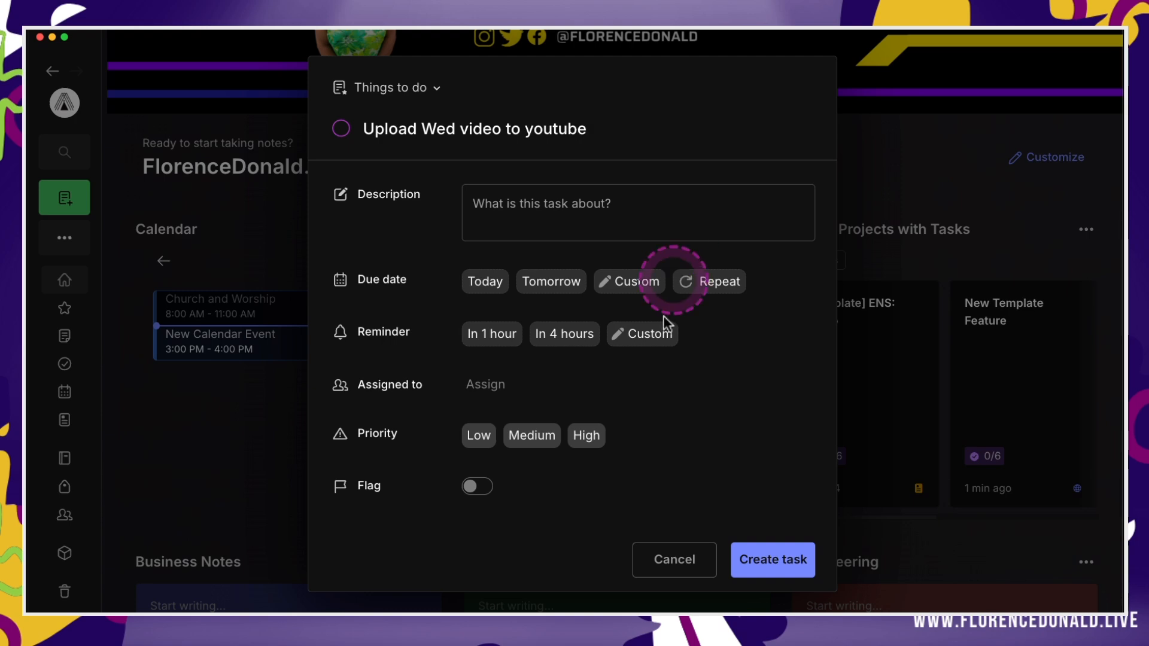
- Make the task due today with High priority and create it
left_click(480, 284)
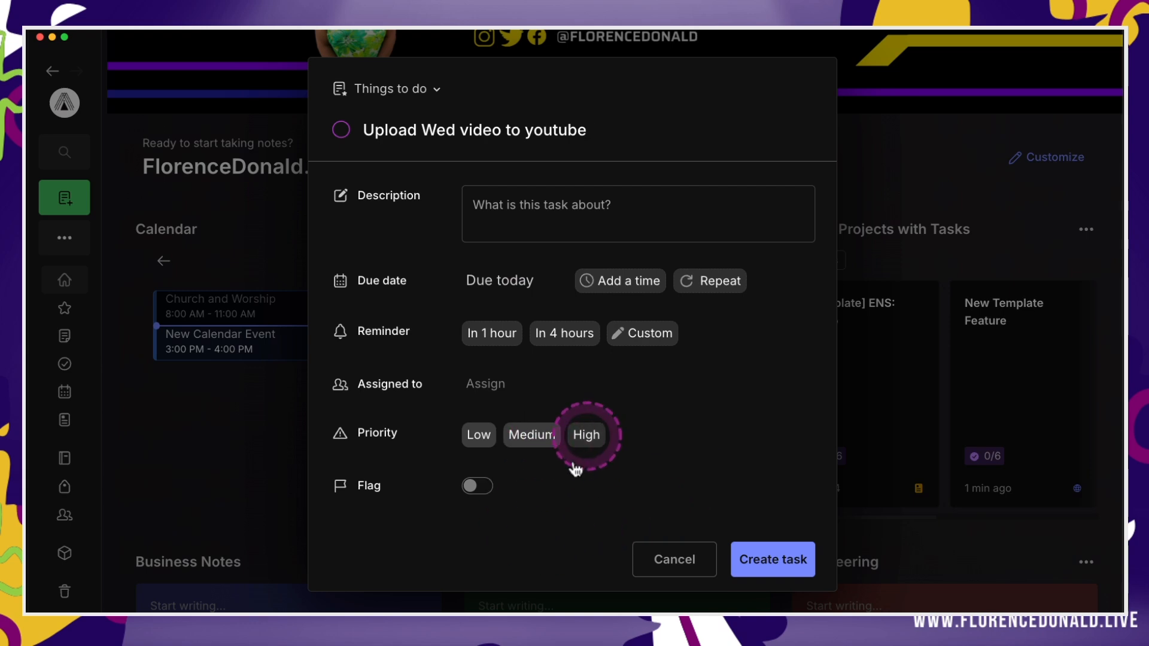
left_click(585, 435)
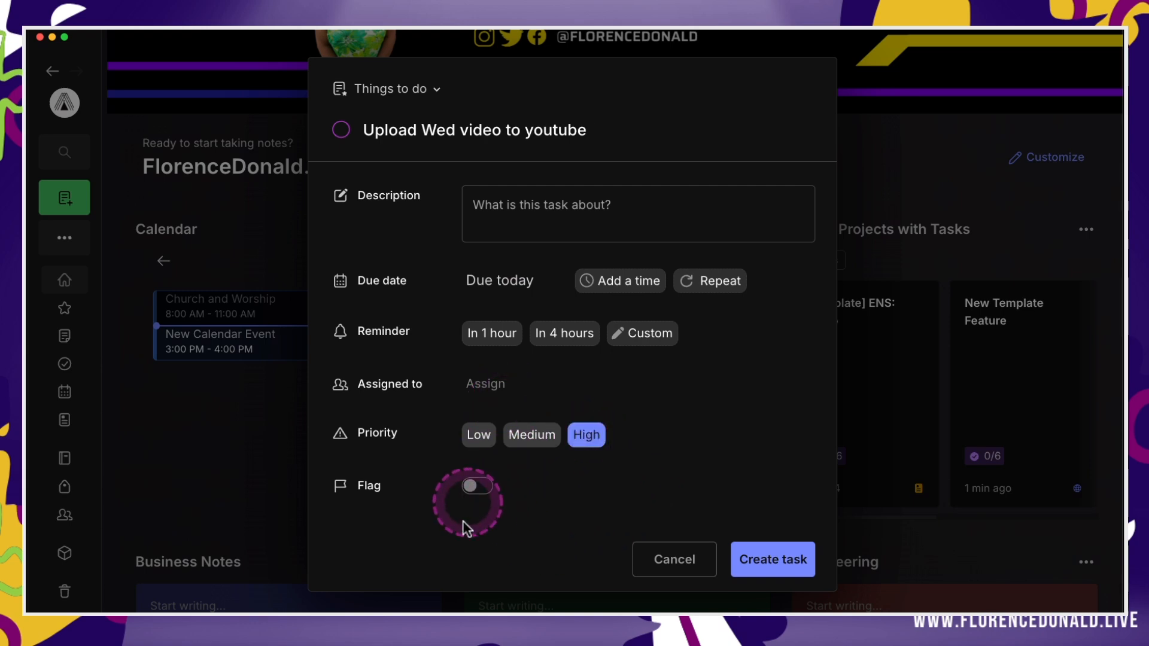
left_click(772, 567)
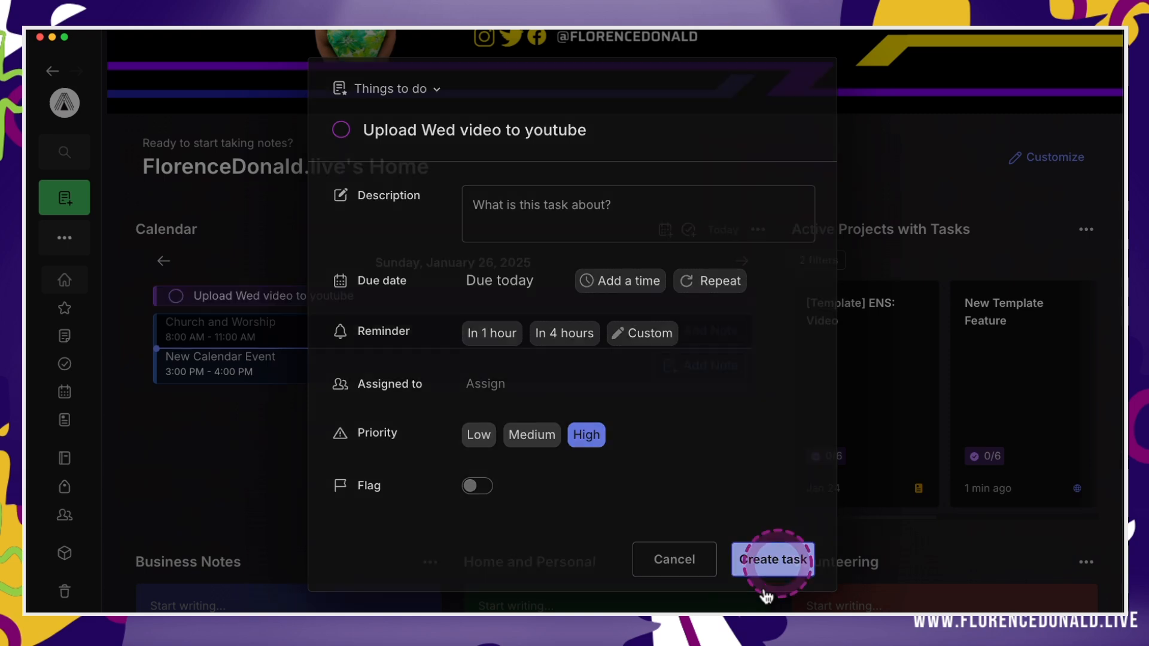